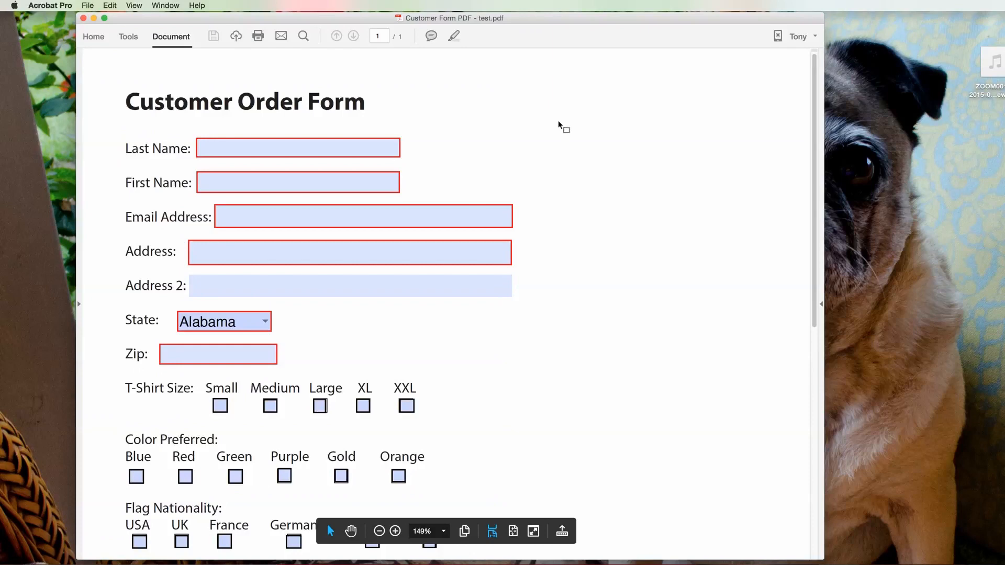
Step: Enter the customer's last name, first name, e-mail address and street address
click(343, 103)
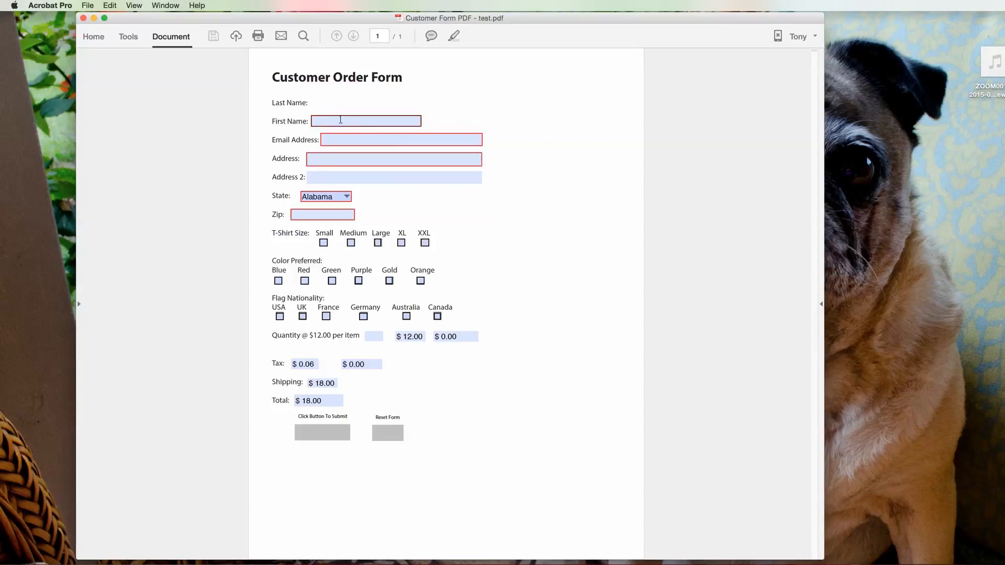
text(enn)
click(340, 118)
text(Tony)
key(Tab)
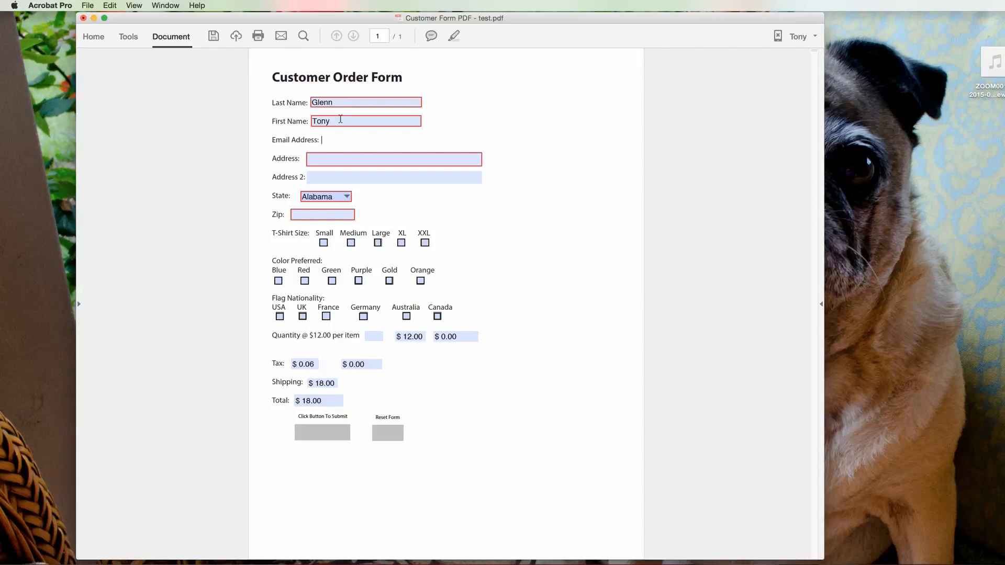
key(Tab)
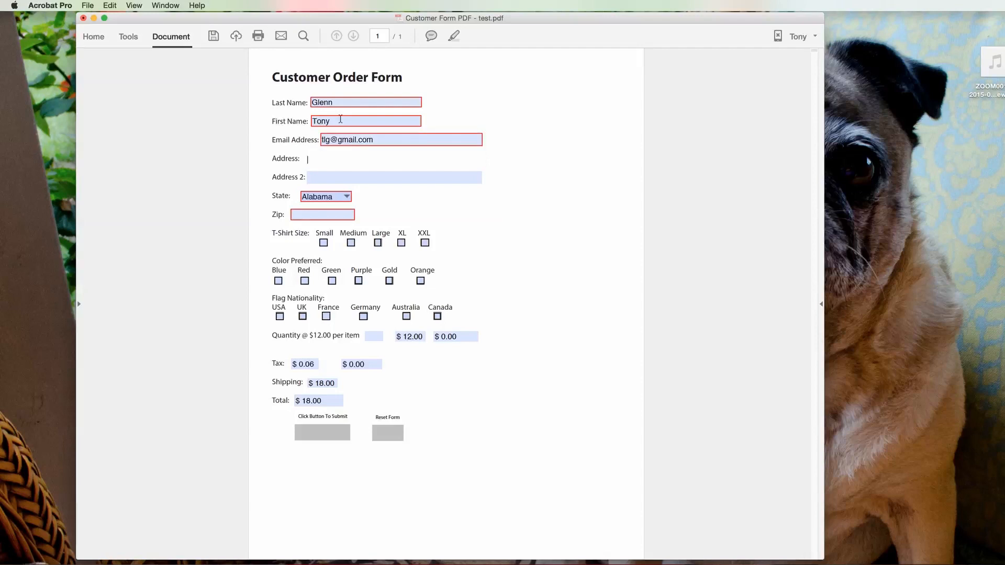
text(123 Somewhere St)
key(Tab)
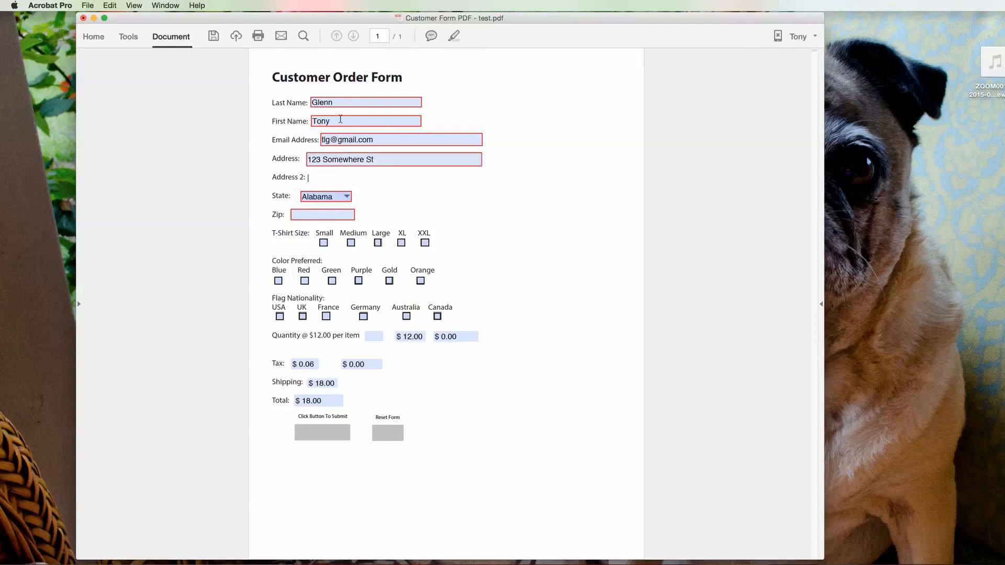
Step: Choose California as the state, then tick Large size and Purple colour
click(348, 198)
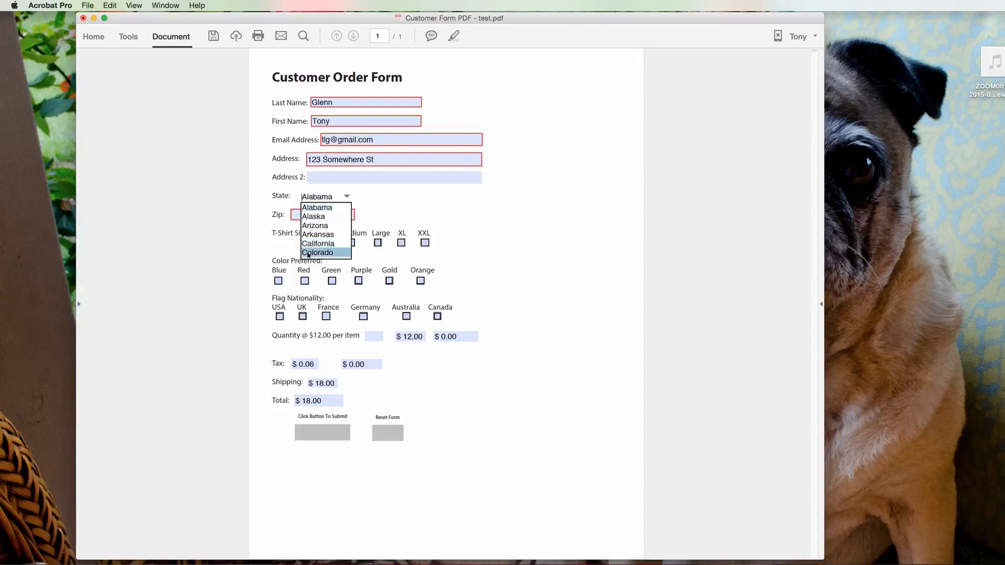
click(320, 245)
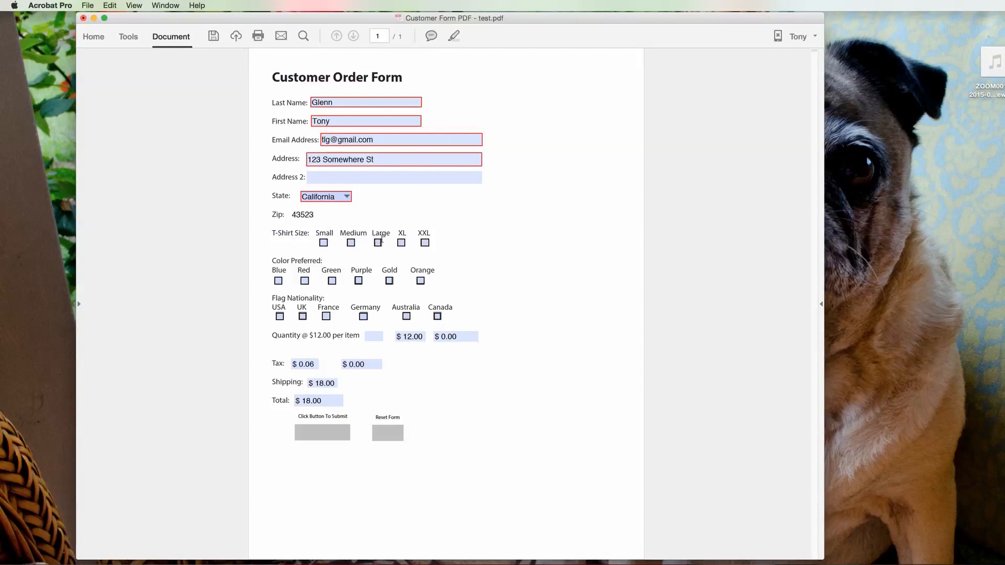
click(378, 243)
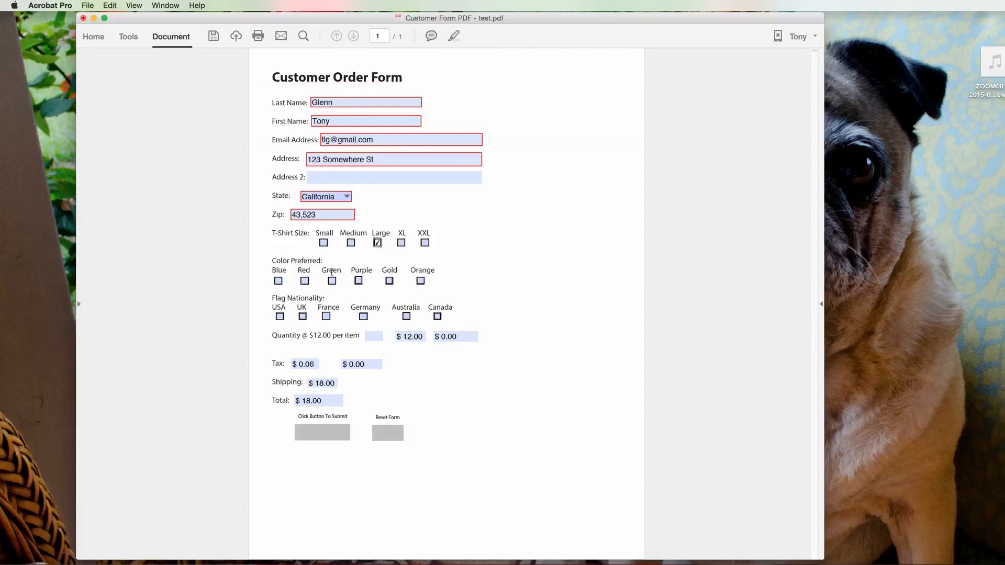
click(360, 283)
Step: Tick France and enter quantity 12 for a $170.64 total, then reset the form and minimise Acrobat
click(327, 317)
click(380, 339)
text(12)
key(Tab)
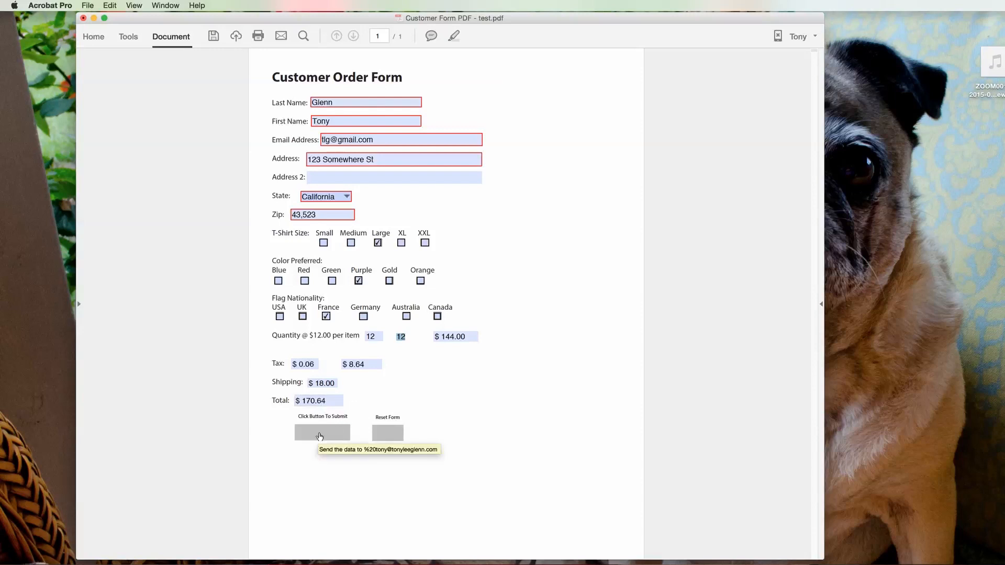
click(389, 436)
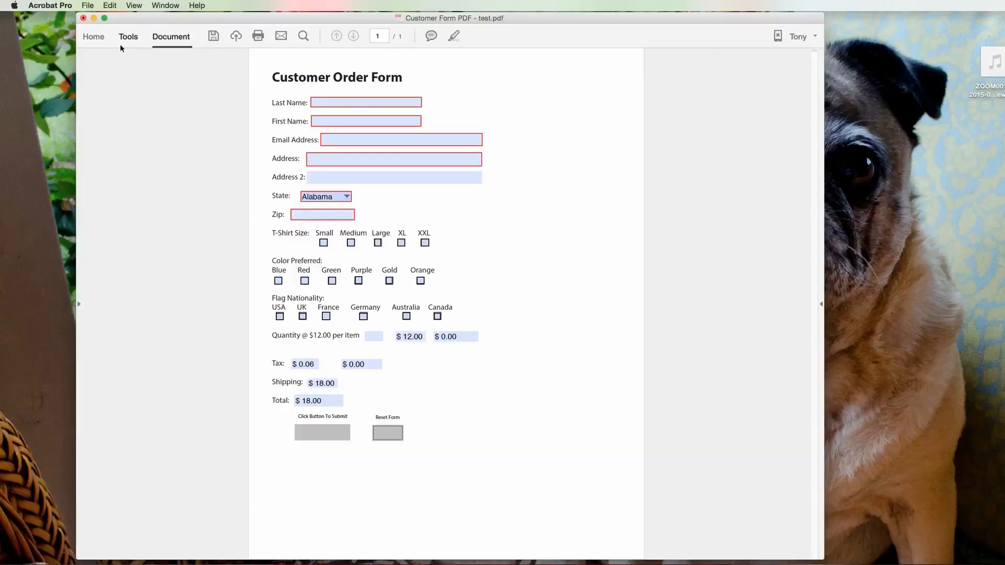
click(94, 19)
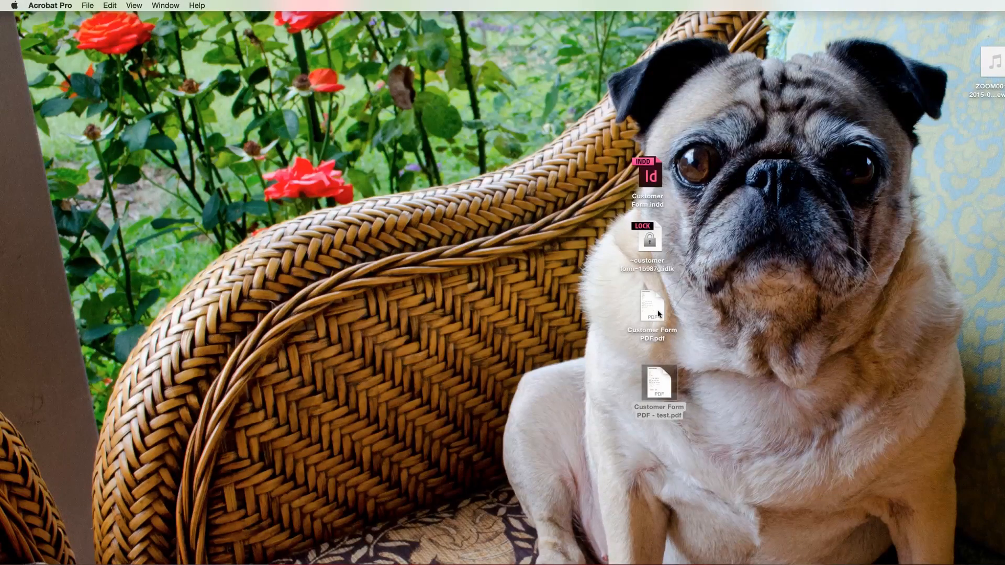
Step: Open Customer Form PDF.pdf from the desktop, then move its window to the upper left and shrink it
double_click(653, 311)
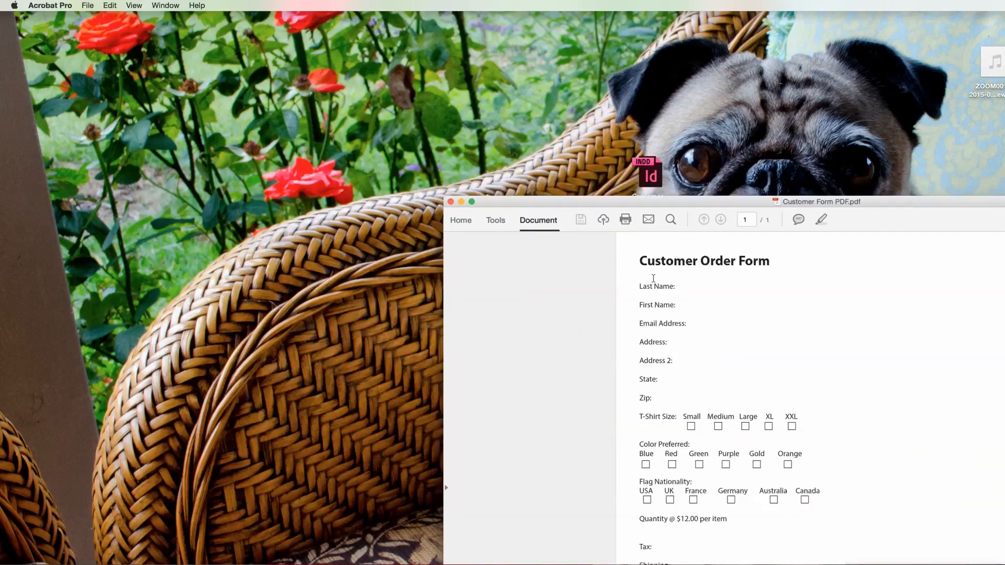
drag(861, 200, 579, 21)
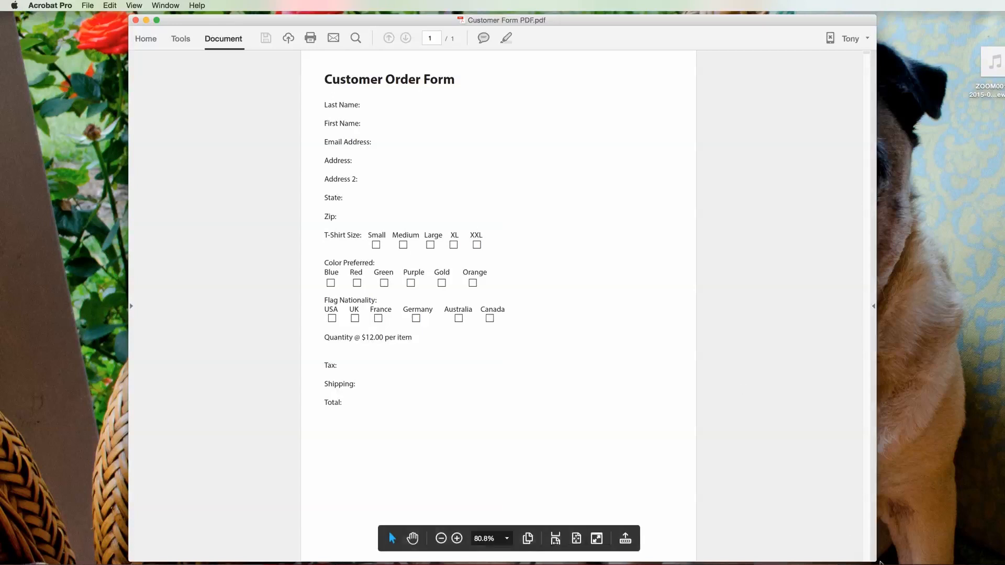
drag(876, 561, 870, 555)
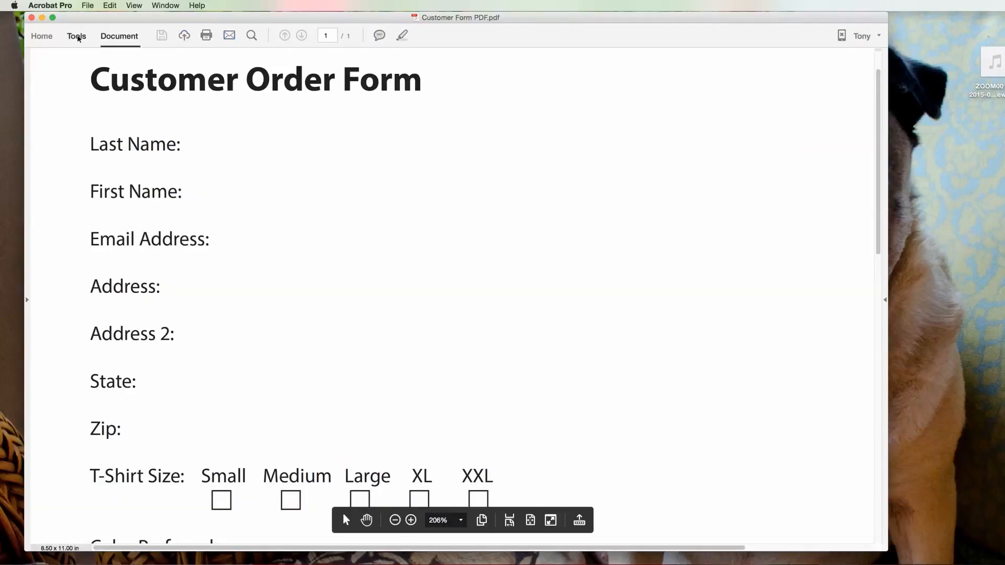
Step: Start Prepare Form on Customer Form PDF.pdf and dismiss the no-new-fields alert
click(77, 38)
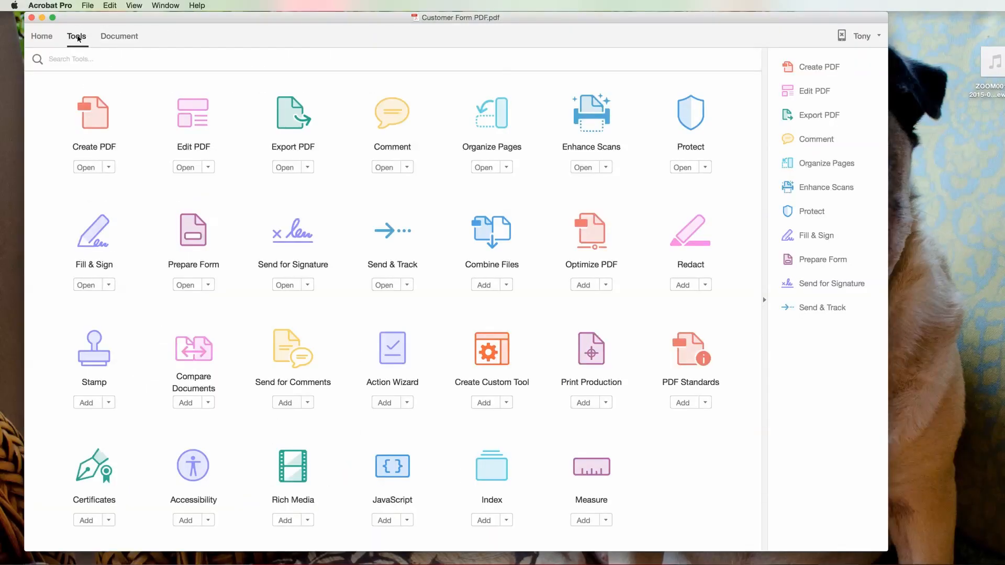
click(194, 239)
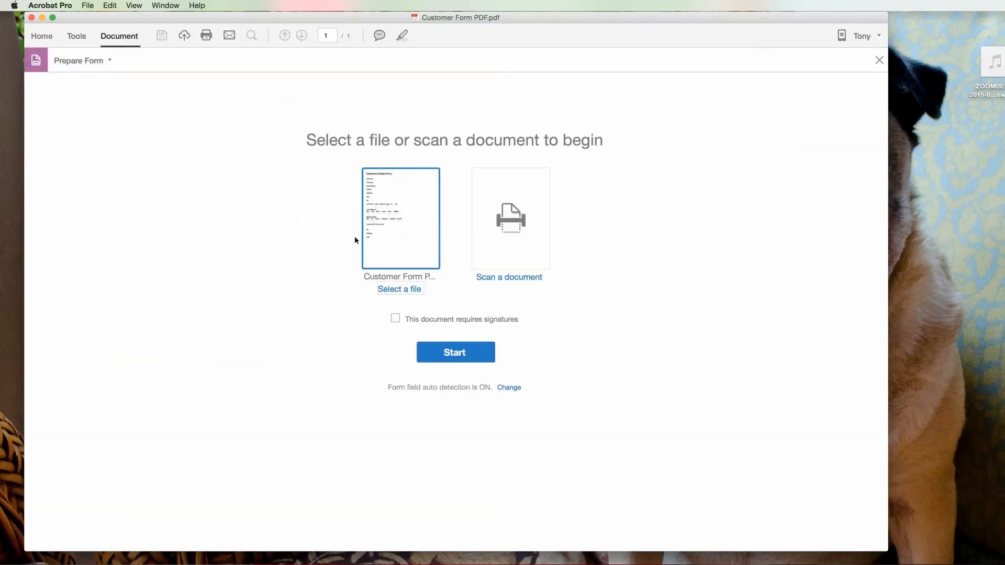
click(457, 355)
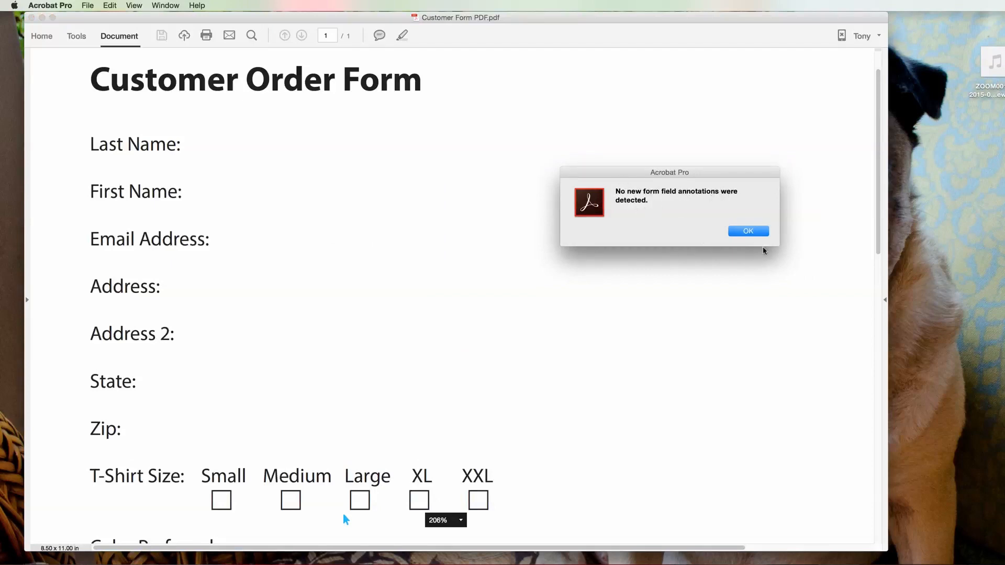
click(748, 232)
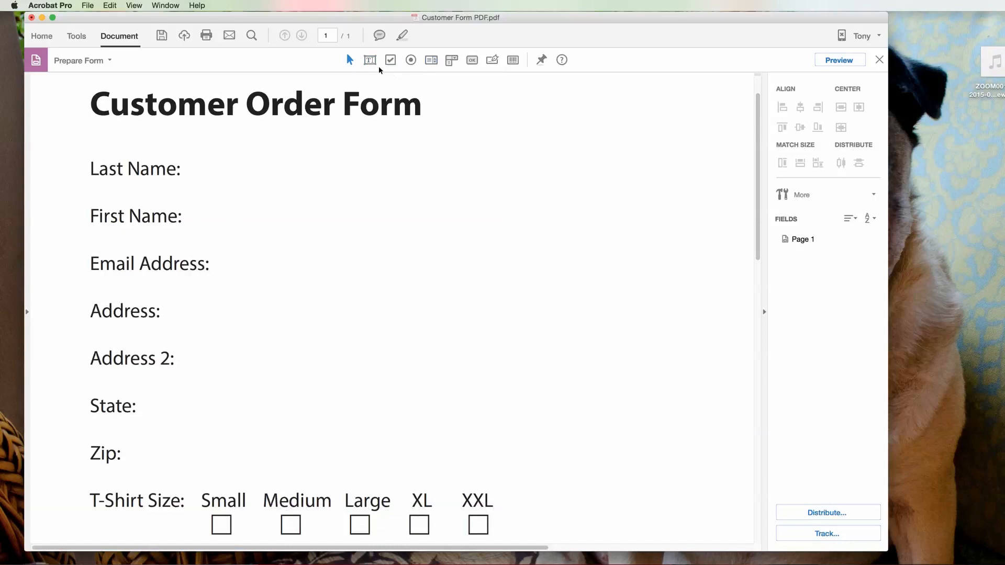
Step: Draw a text field beside the Last Name label and name it 'Last Name'
click(370, 60)
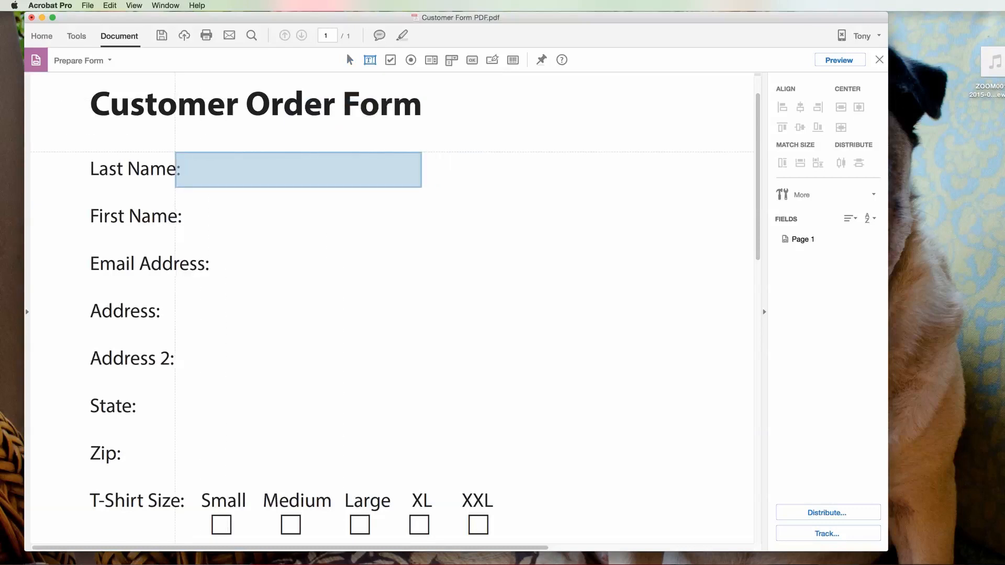
drag(187, 157, 417, 184)
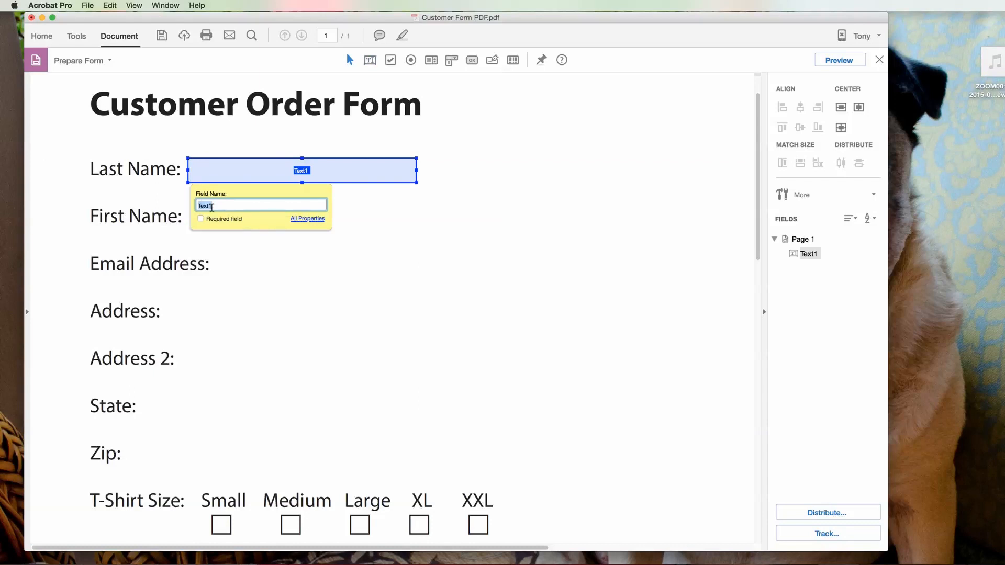
text(Las)
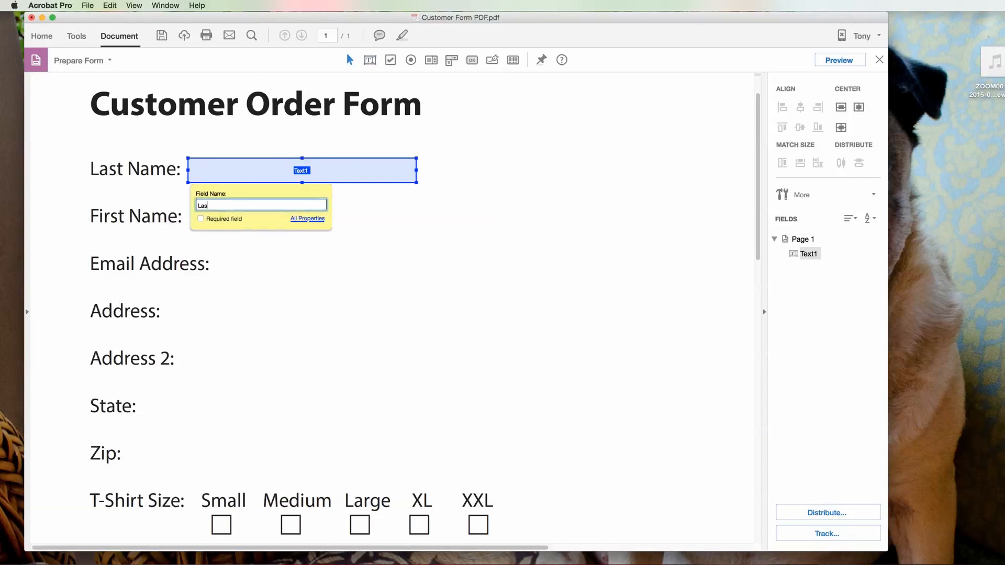
text(t name)
click(215, 206)
key(BackSpace)
text(Name)
Step: Open the Last Name field's properties and review each settings tab
click(311, 218)
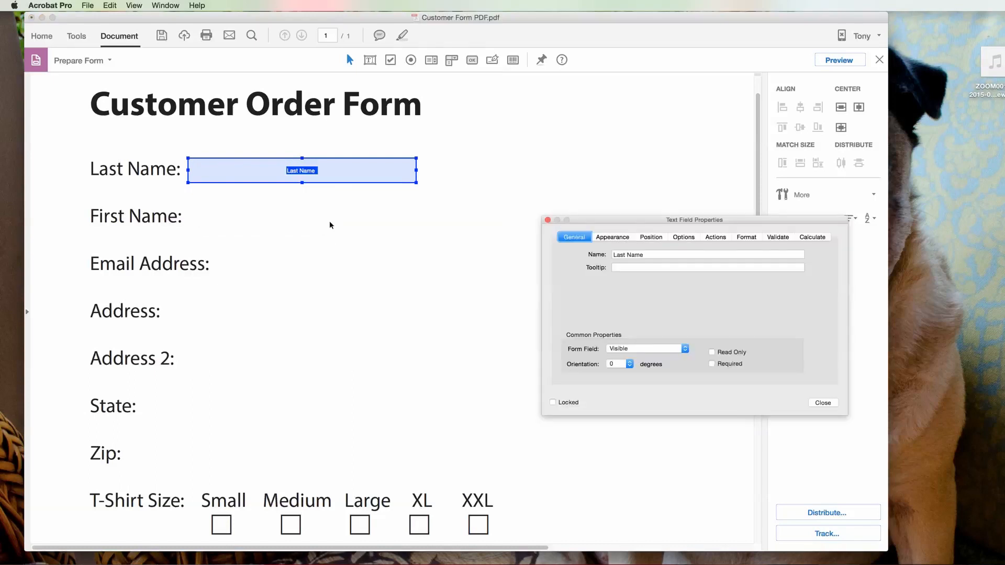
drag(630, 218, 404, 218)
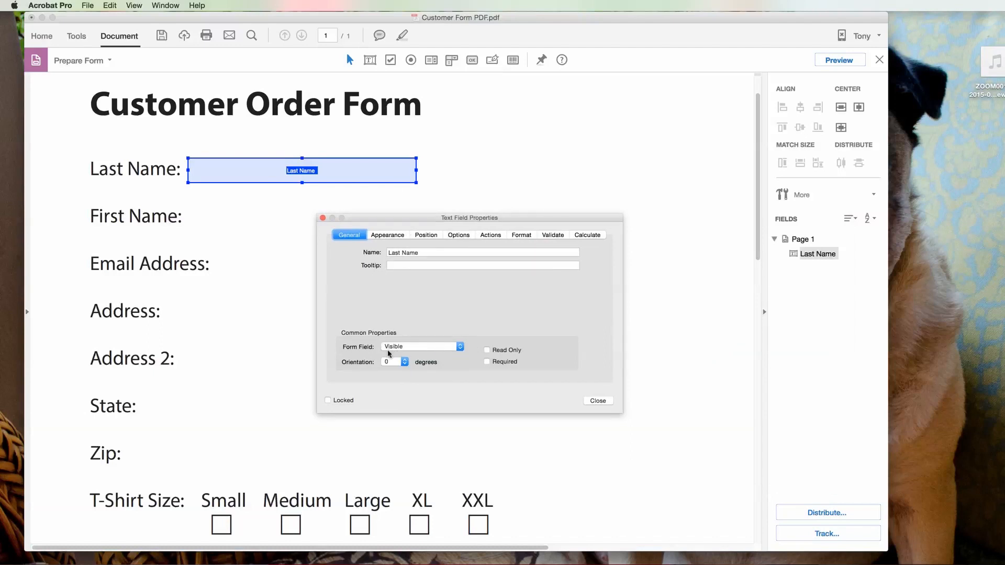
click(388, 236)
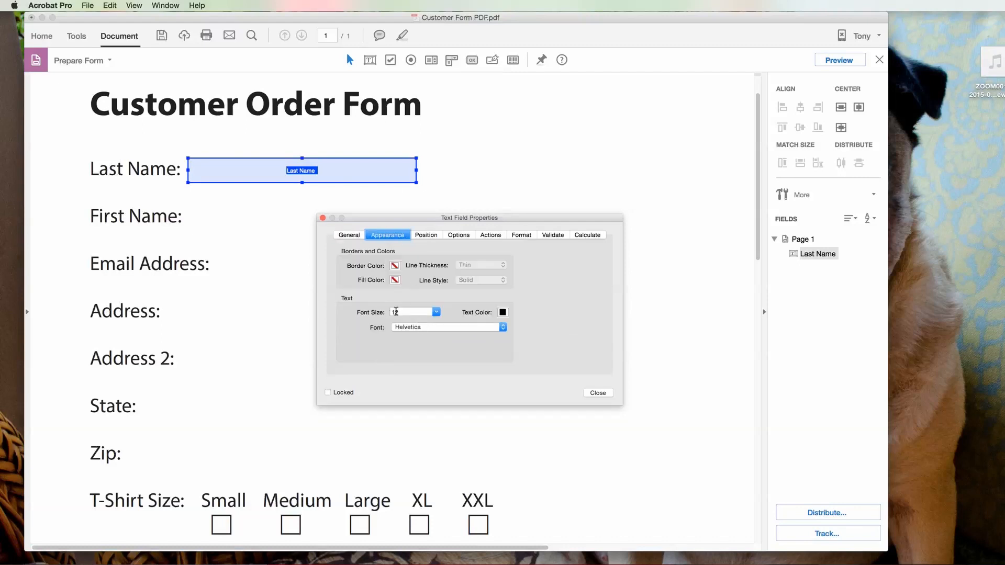
click(427, 236)
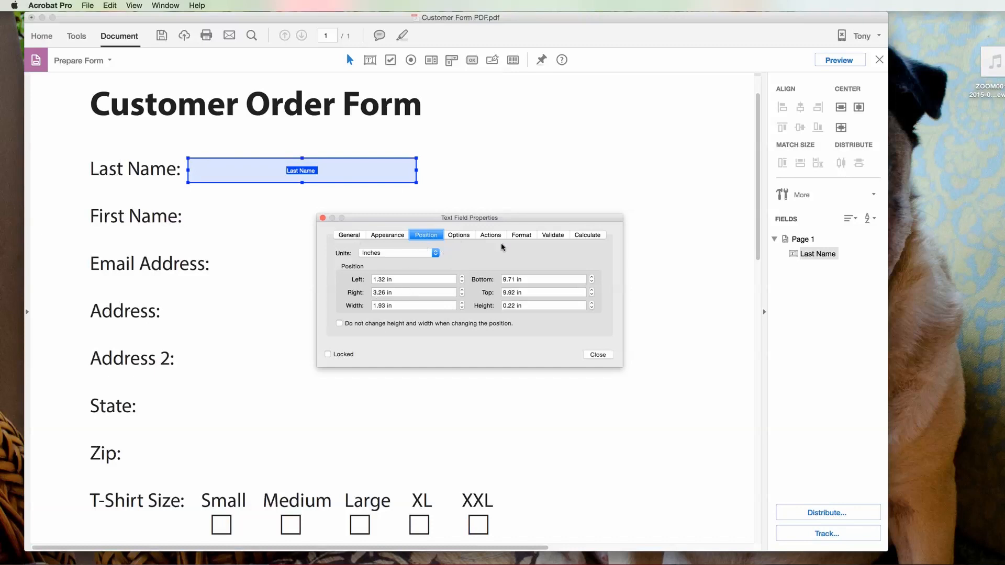
click(459, 237)
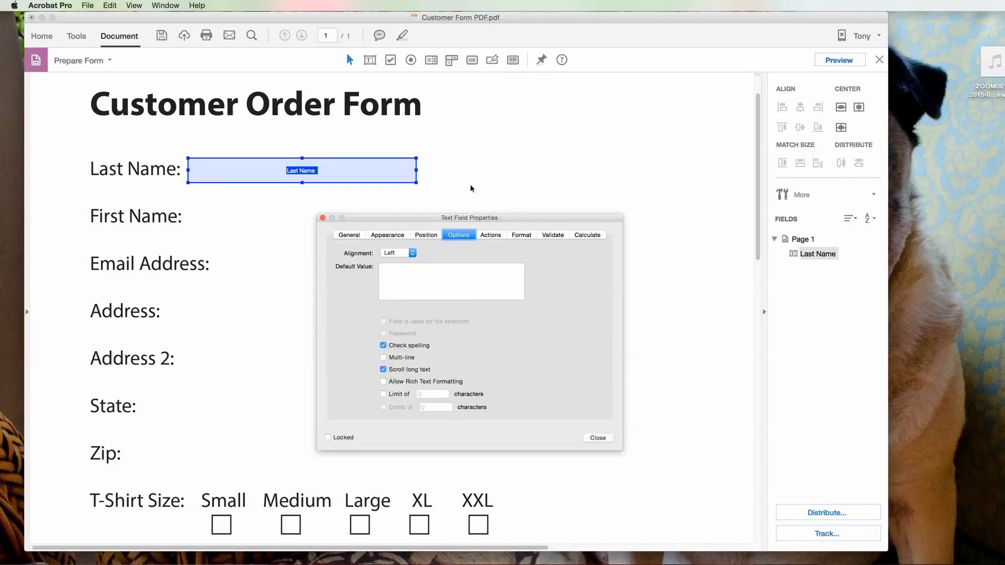
click(490, 235)
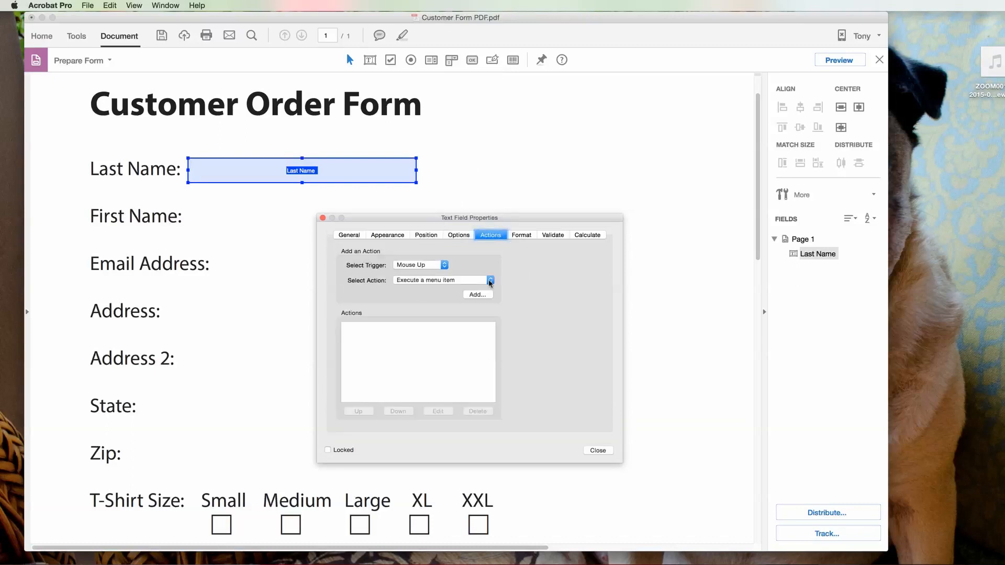
click(523, 236)
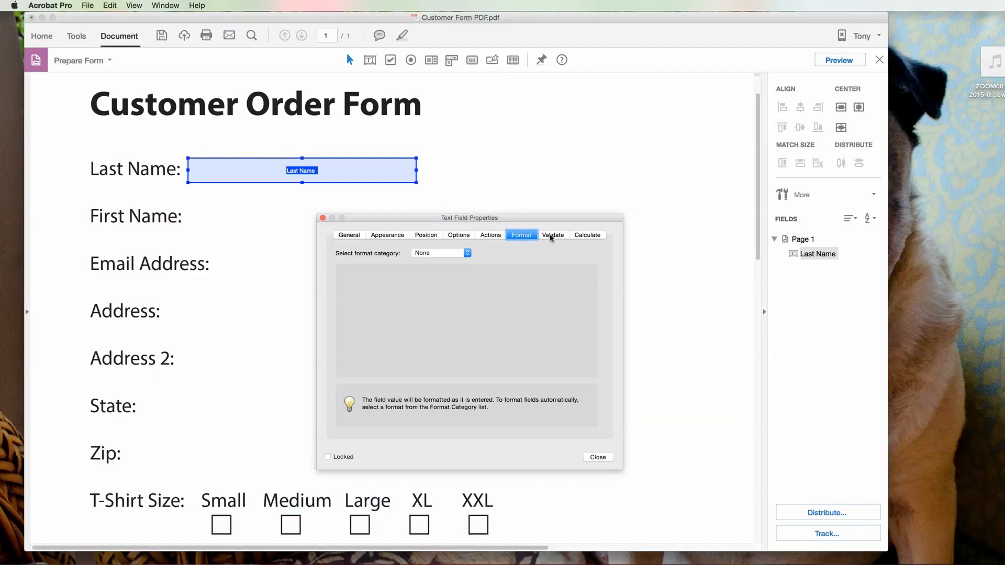
click(349, 235)
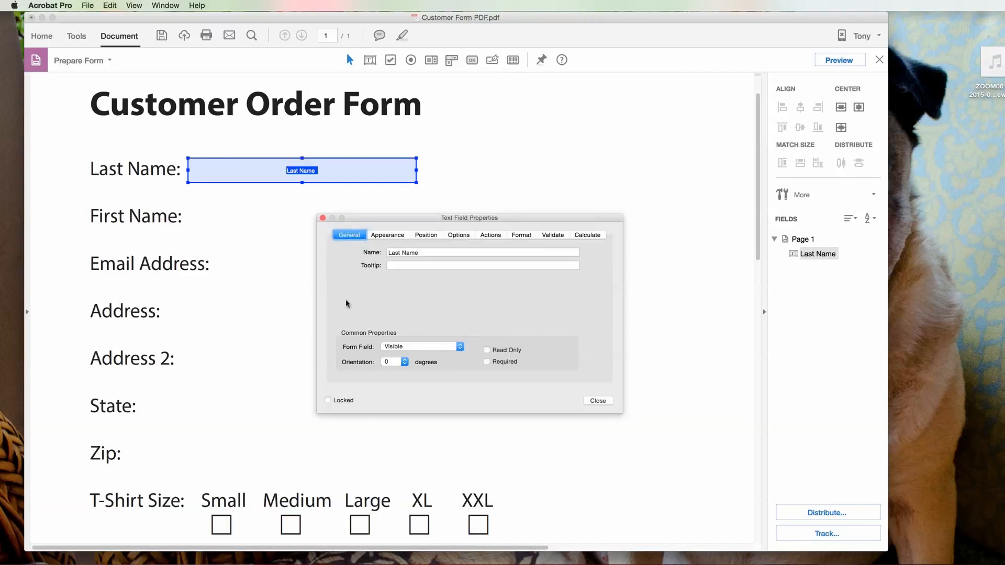
Step: Set the field to Visible but doesn't print, tick Required, and close the dialog
click(460, 348)
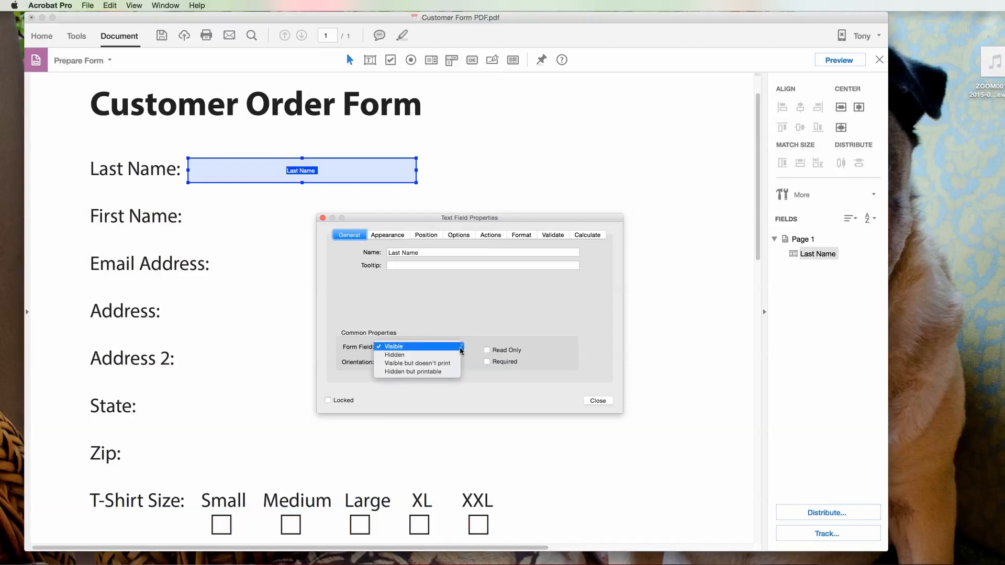
click(438, 366)
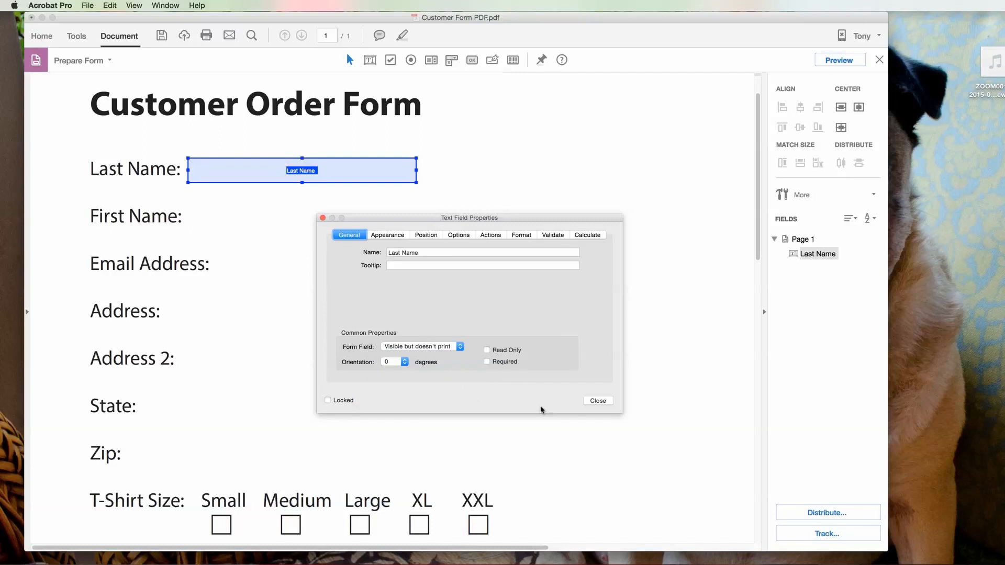
click(486, 362)
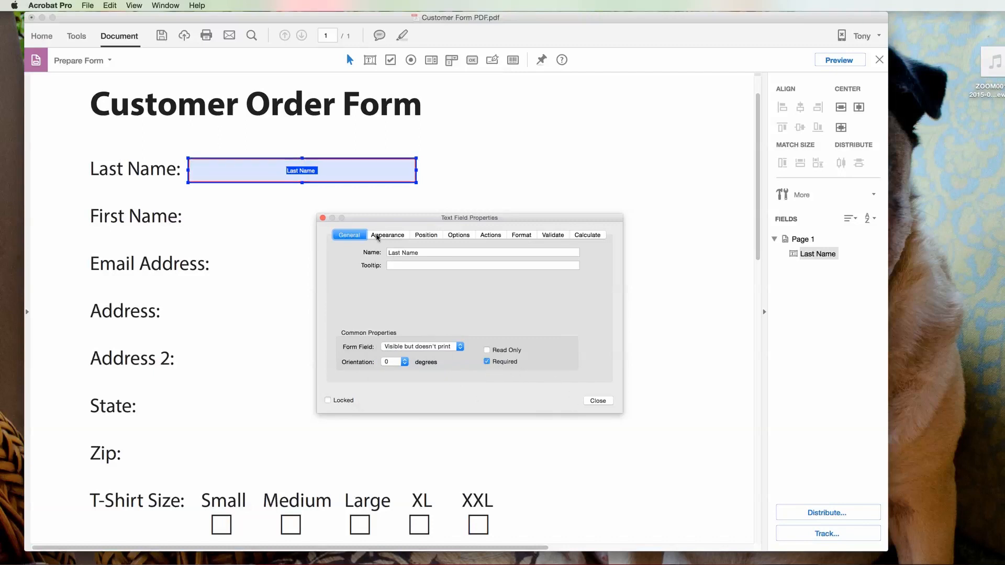
click(598, 401)
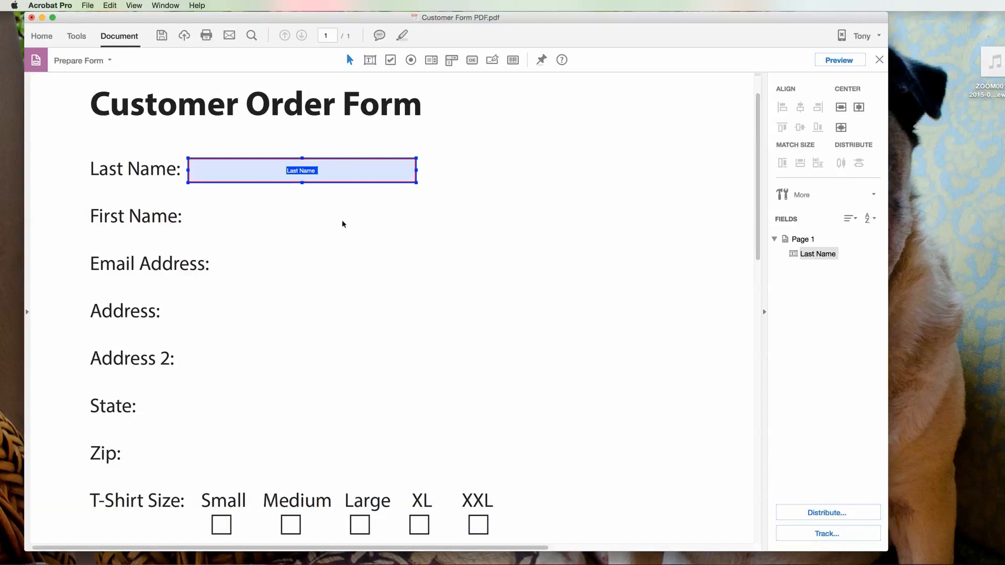
Step: Add a text field named 'First Name' beside the First Name label
right_click(189, 209)
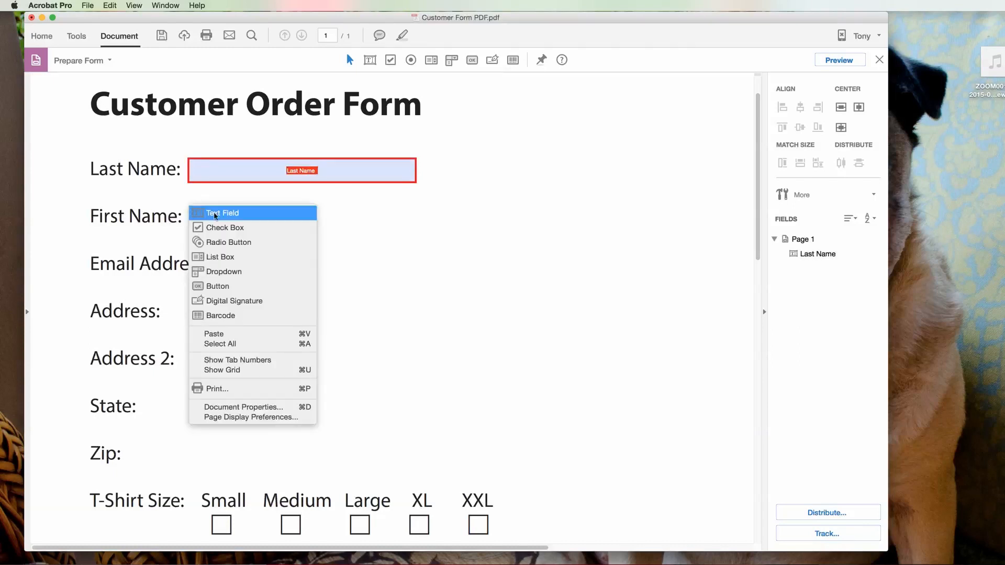
click(197, 211)
mouse_move(190, 205)
mouse_down()
mouse_move(359, 242)
mouse_move(417, 231)
mouse_up()
text(First Name)
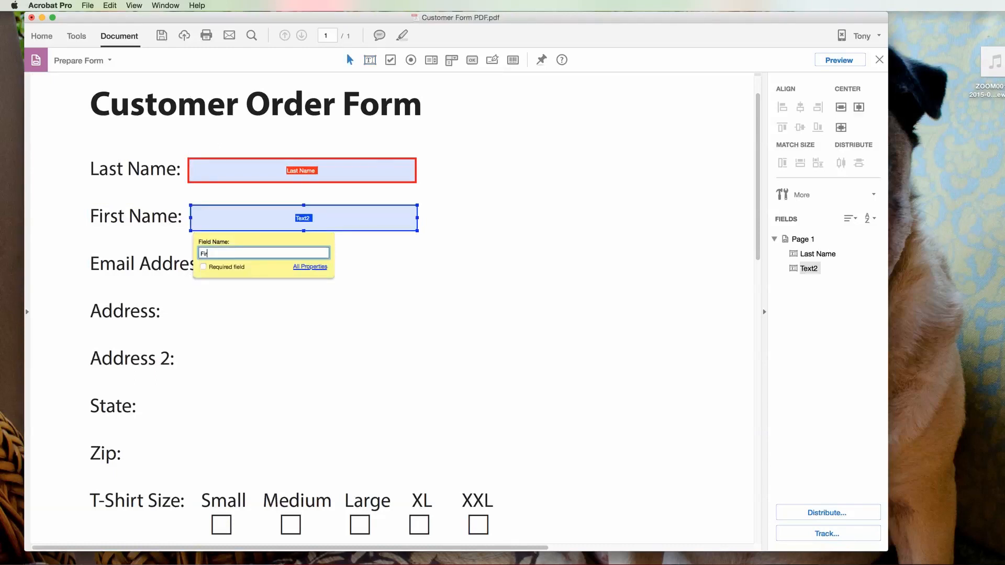
scroll(271, 288, right, 2)
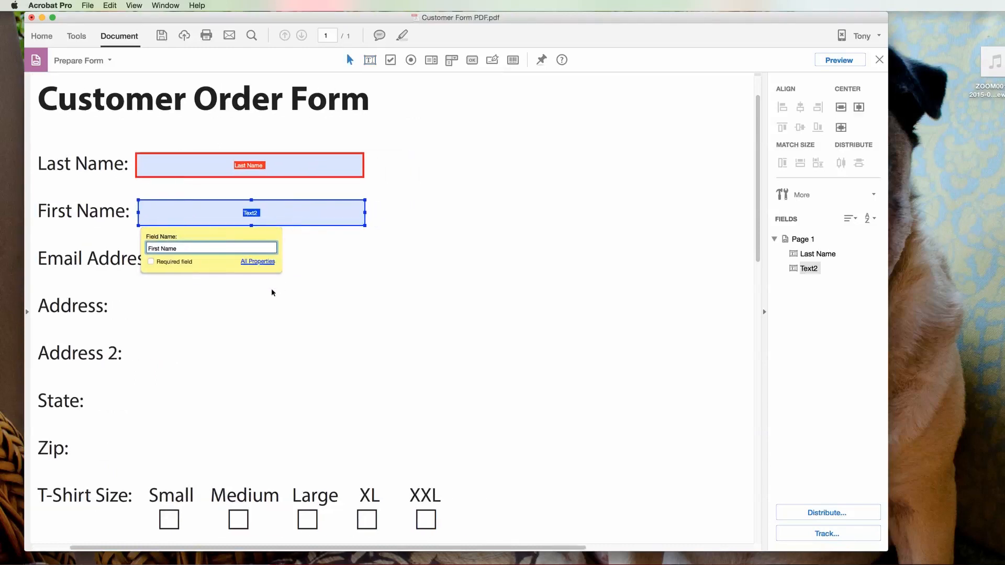
click(257, 288)
scroll(246, 357, right, 2)
scroll(272, 357, left, 5)
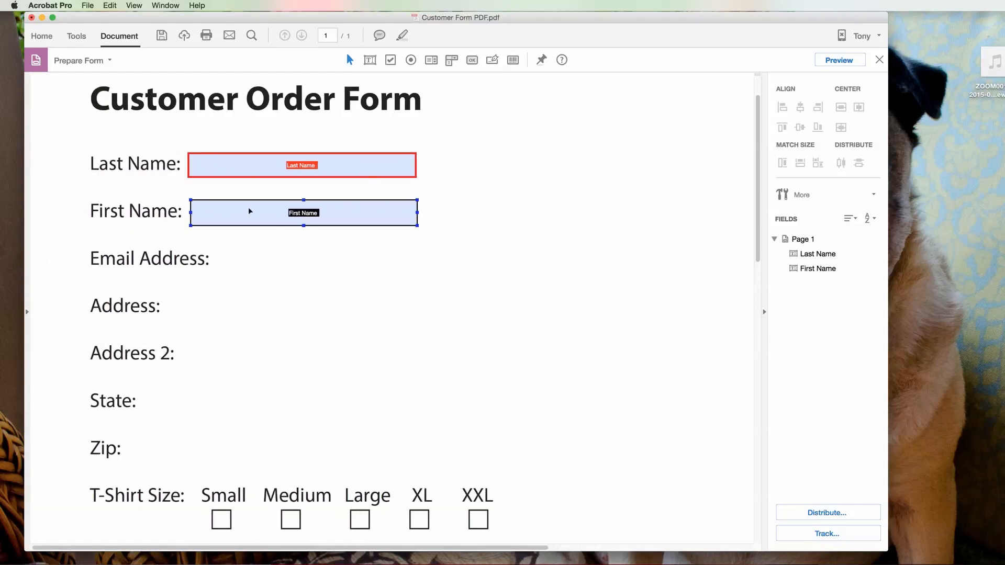
Step: Add a text field named 'Email' beside the Email Address label
right_click(214, 247)
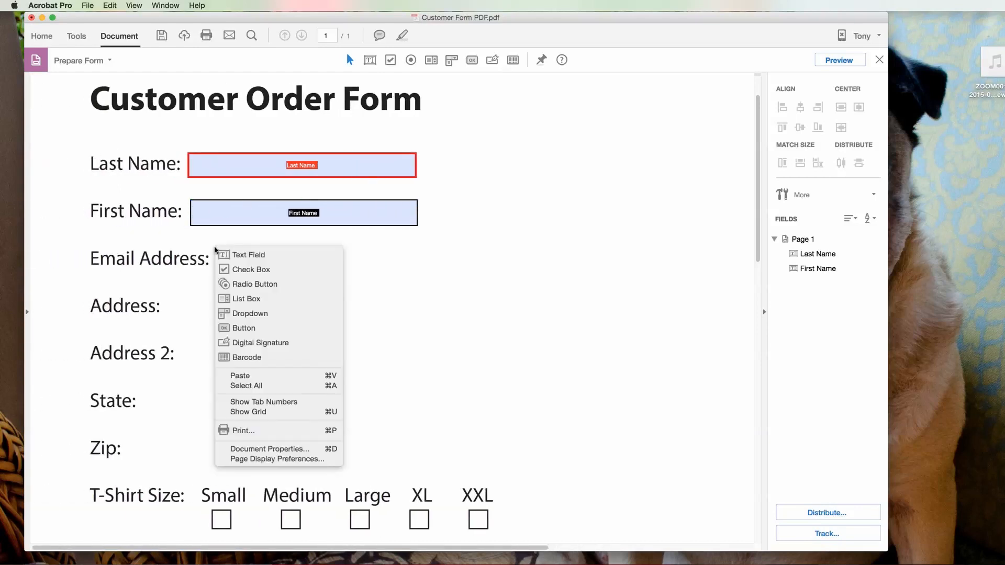
click(253, 254)
drag(214, 247, 467, 268)
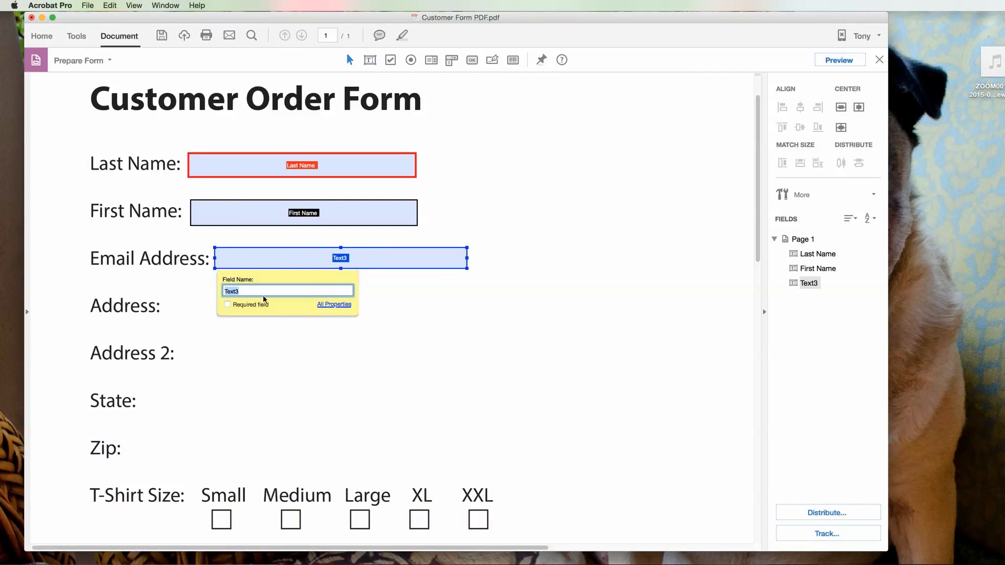
text(Email)
scroll(264, 314, right, 10)
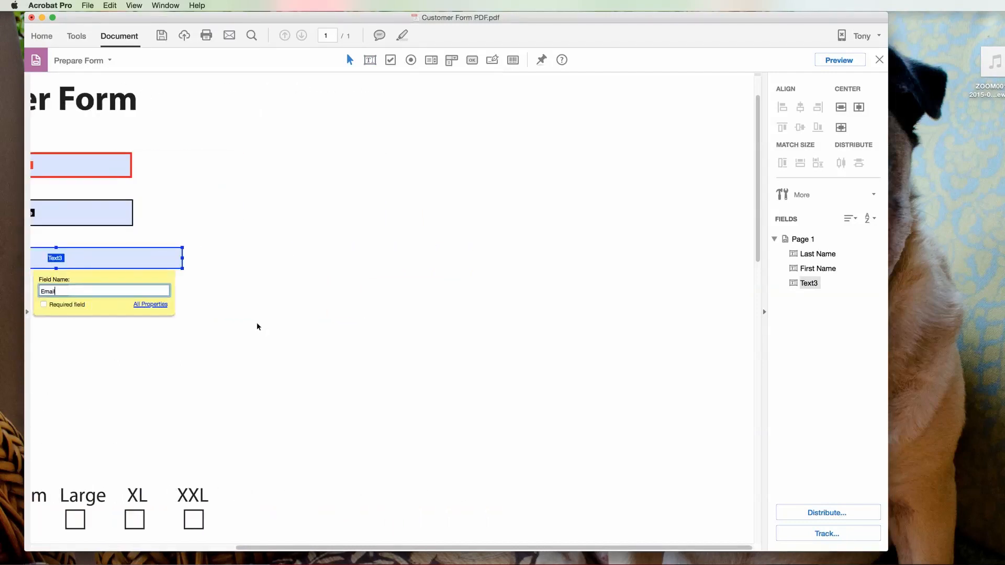
click(254, 322)
scroll(256, 323, left, 10)
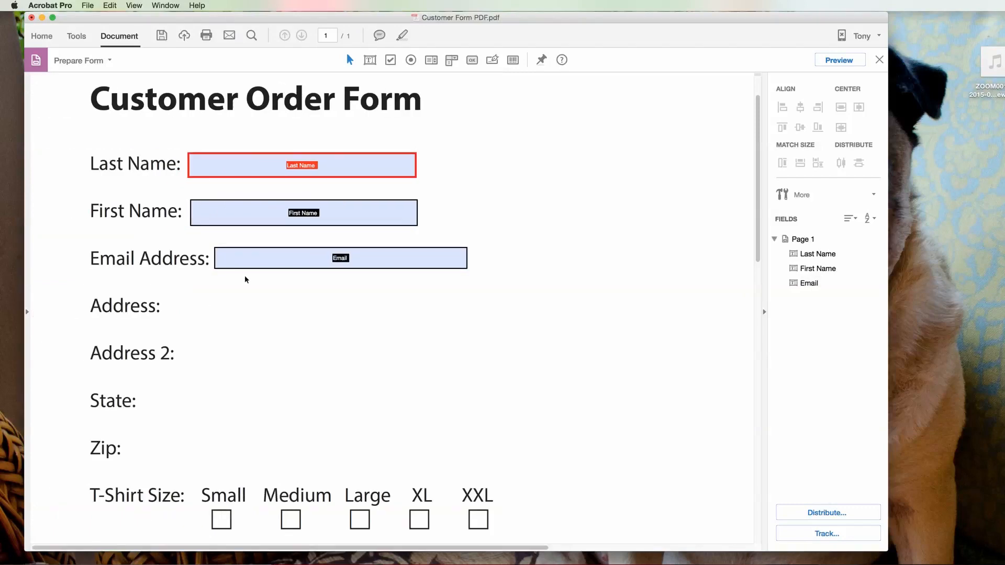
drag(234, 316, 237, 317)
Step: Add the Address 1 text field beside the Address label
right_click(189, 301)
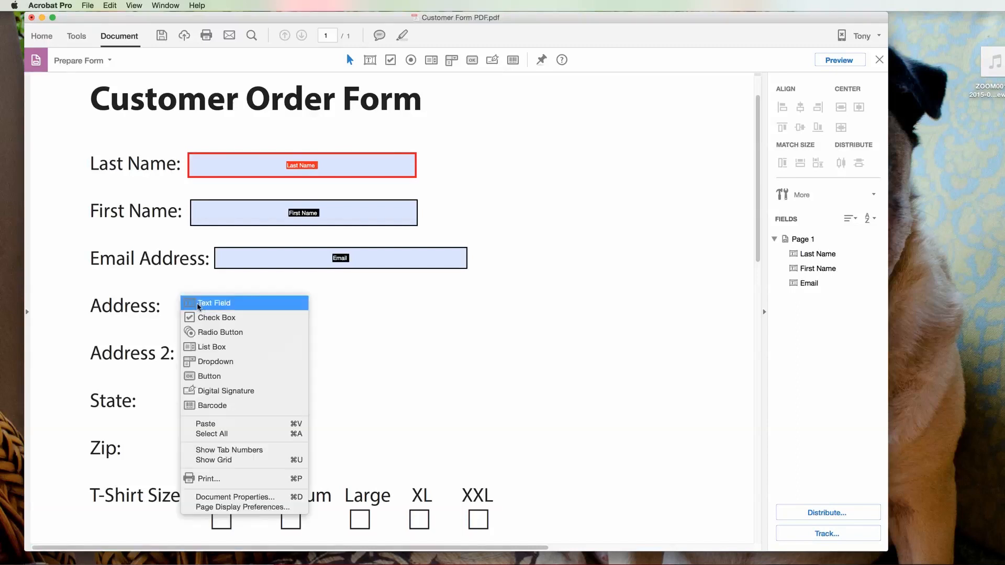
click(199, 301)
drag(171, 293, 450, 319)
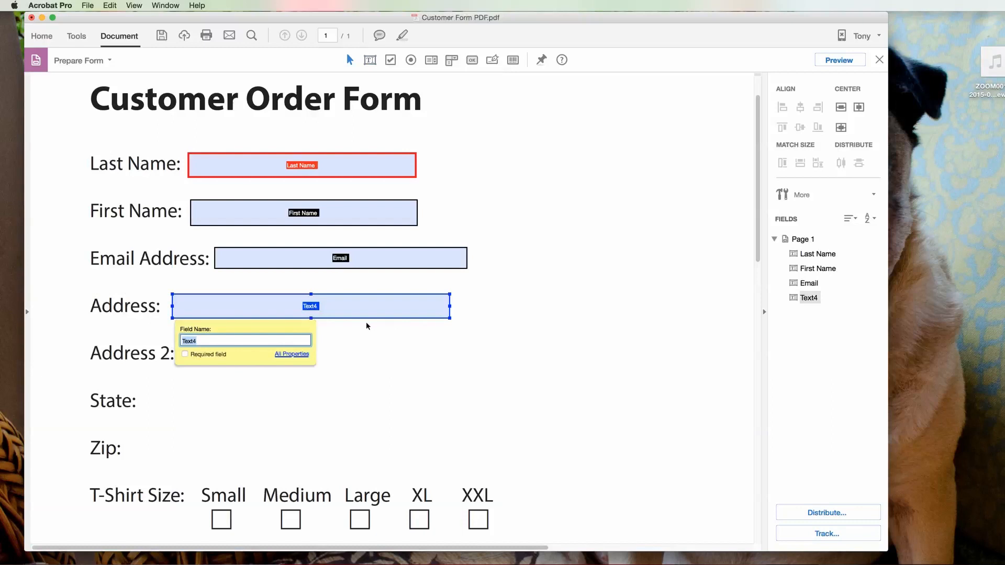
text(Address 1)
click(329, 350)
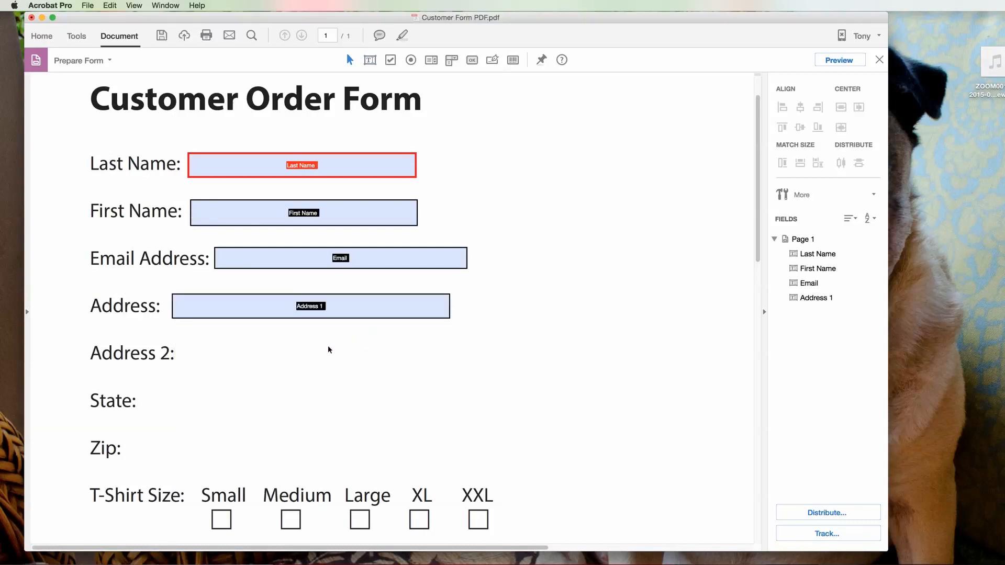
Step: Add the Address 2 text field, then marquee-select the First Name, Email and Address 1 fields
right_click(182, 340)
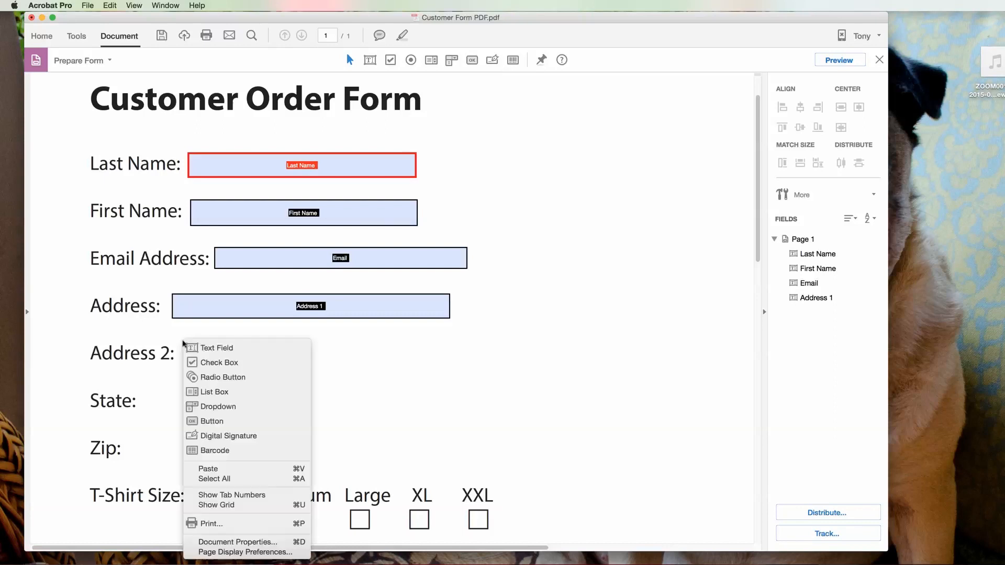
click(207, 348)
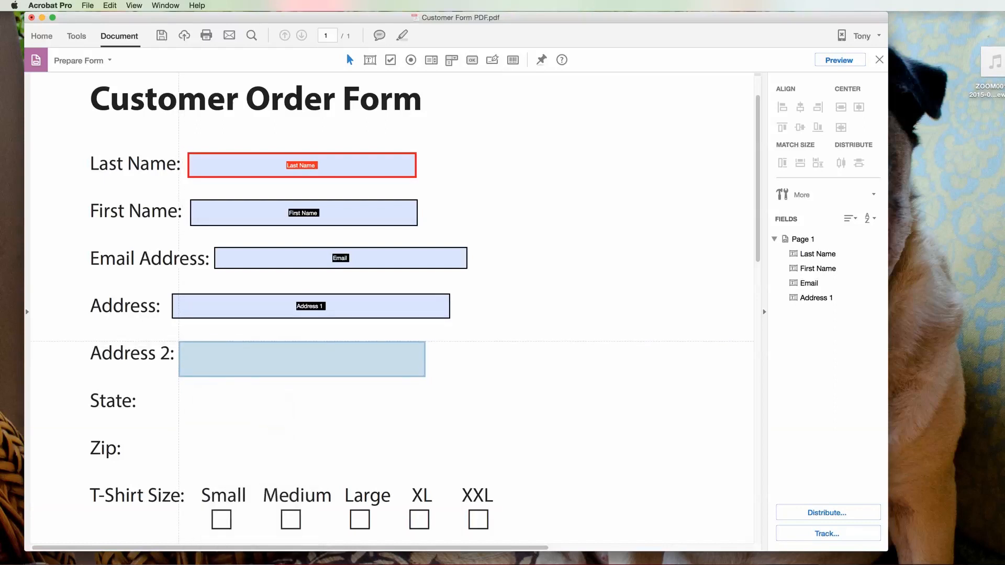
mouse_move(180, 339)
mouse_down()
mouse_move(318, 366)
mouse_move(443, 368)
mouse_up()
text(Address 2)
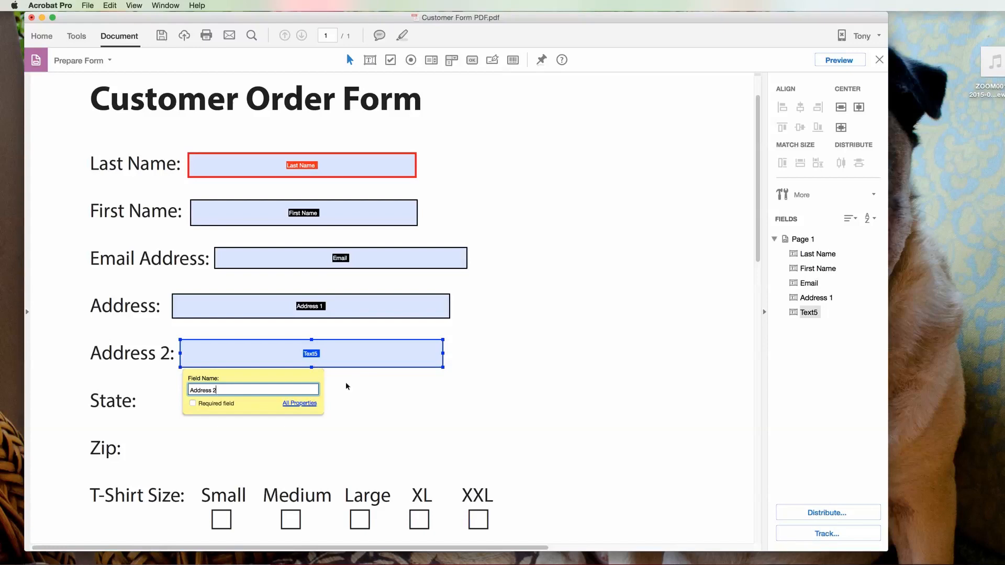
click(347, 388)
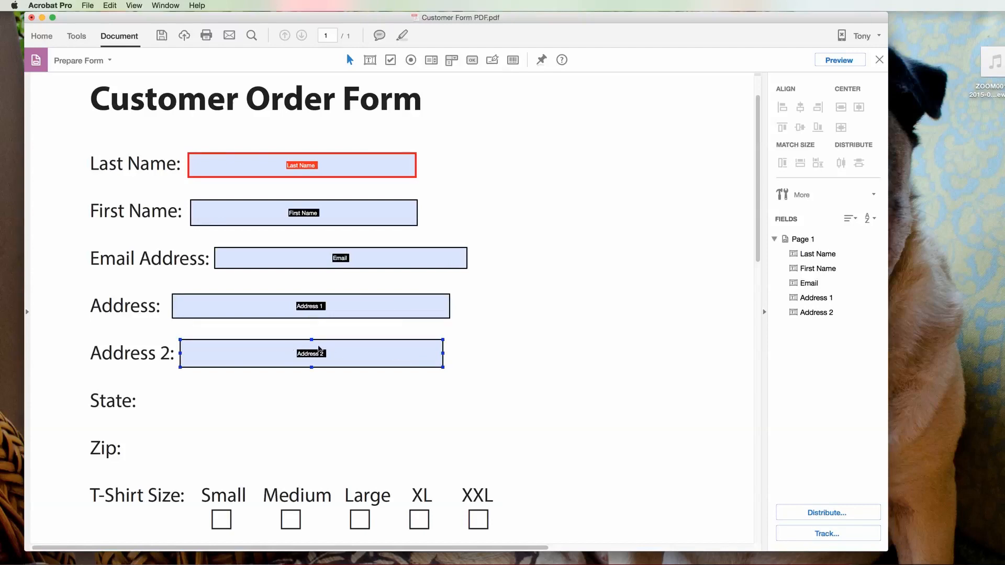
drag(521, 190, 135, 327)
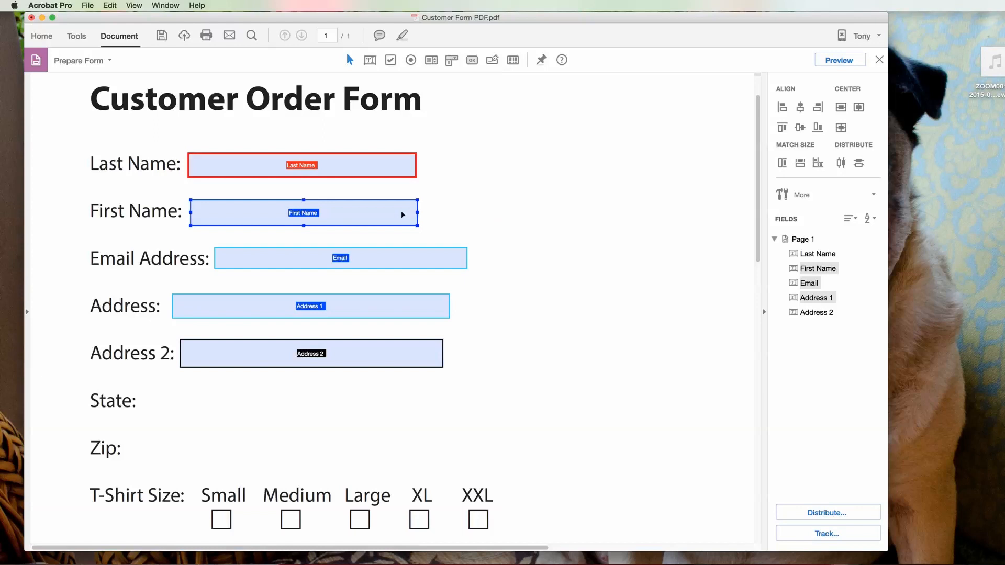
scroll(402, 215, down, 1)
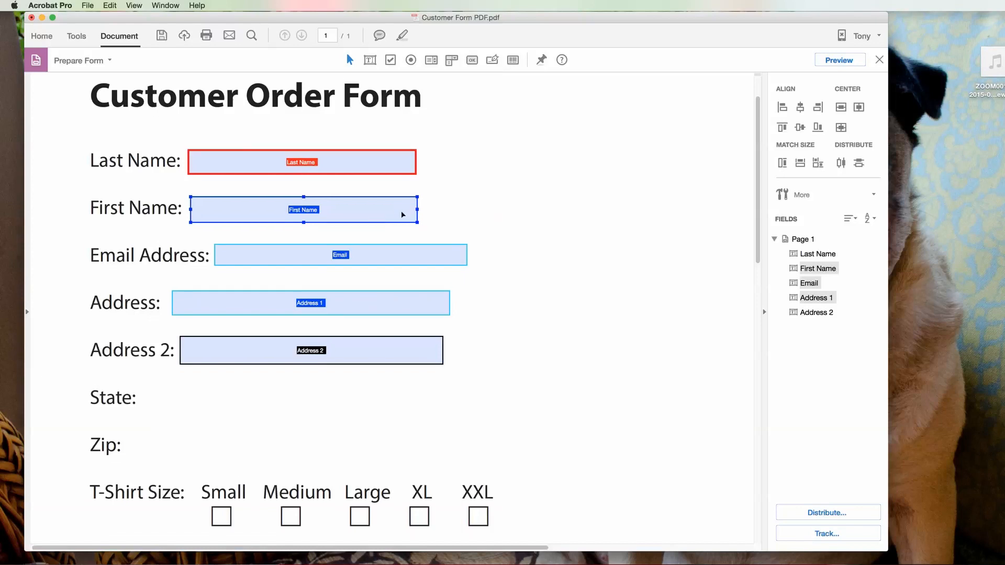
Step: Make the three selected fields Required and Visible but doesn't print
right_click(403, 212)
click(420, 217)
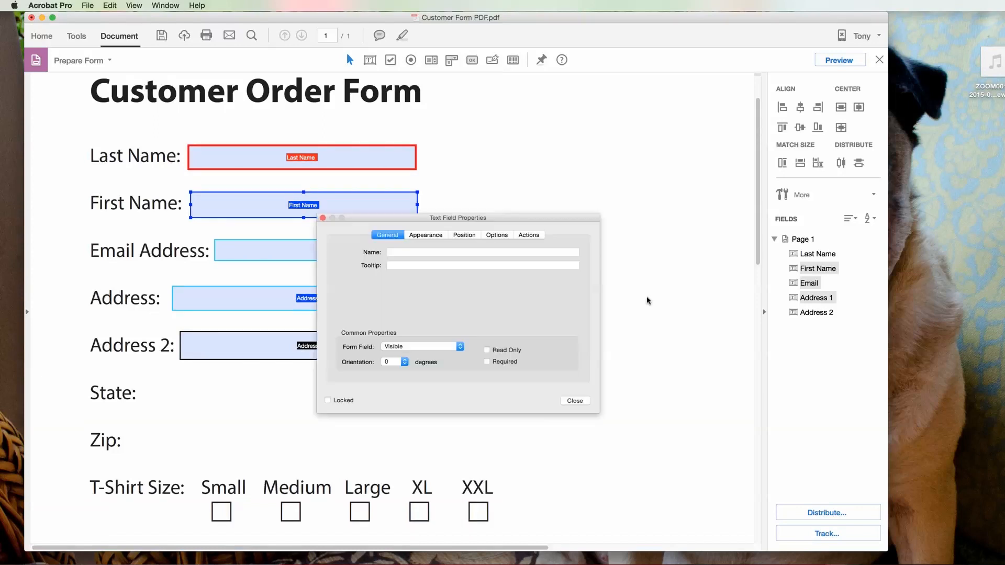
click(487, 361)
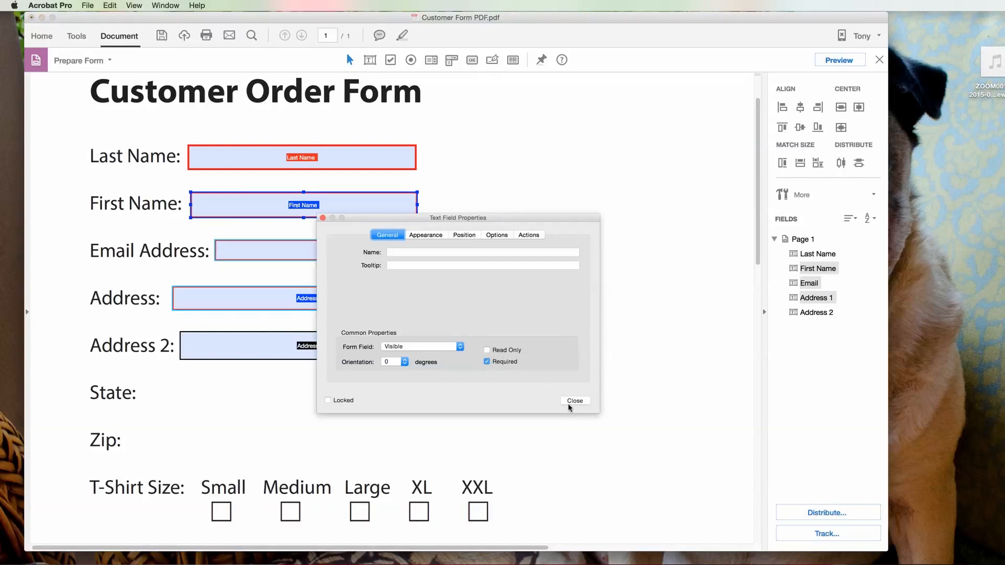
click(456, 347)
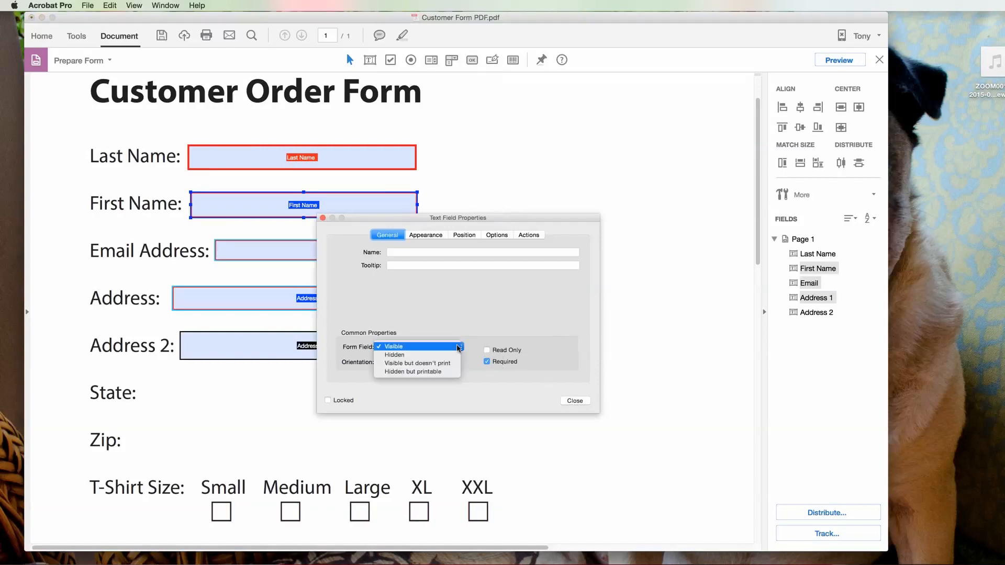
click(422, 363)
click(575, 401)
Step: Reselect the First Name and Email fields and check the Address 1 field's properties
click(557, 308)
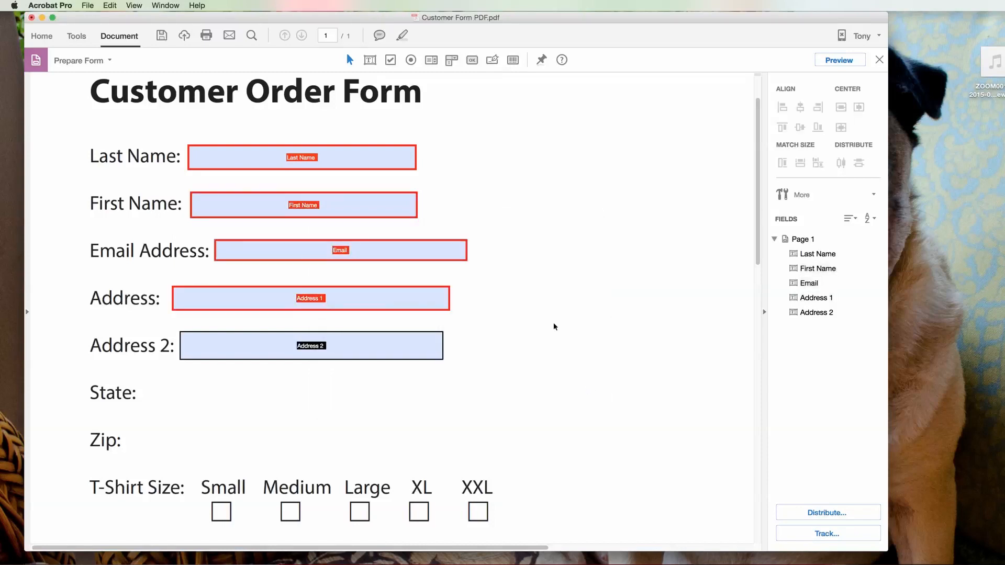
click(339, 200)
click(385, 259)
right_click(432, 298)
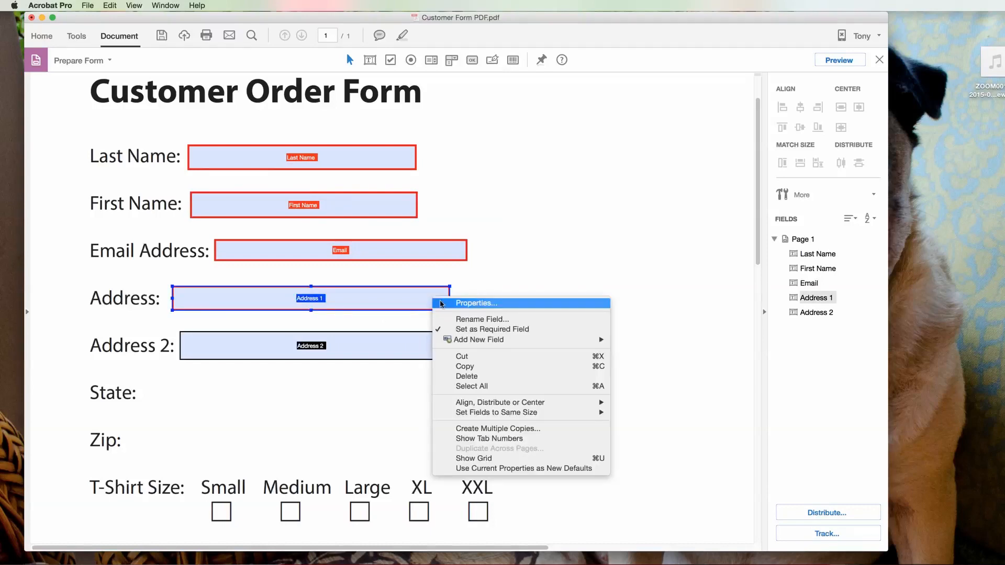
click(474, 304)
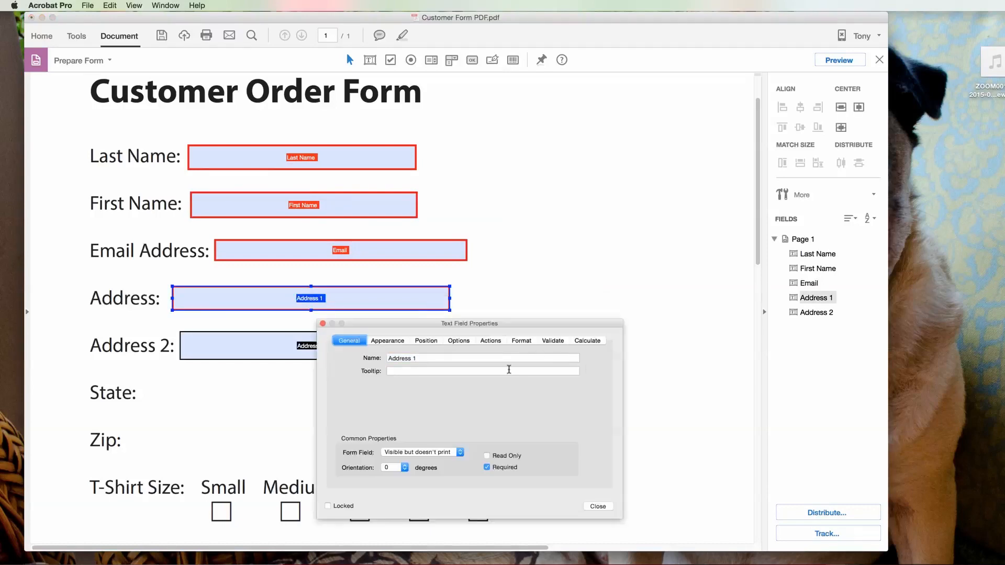
click(597, 506)
click(574, 279)
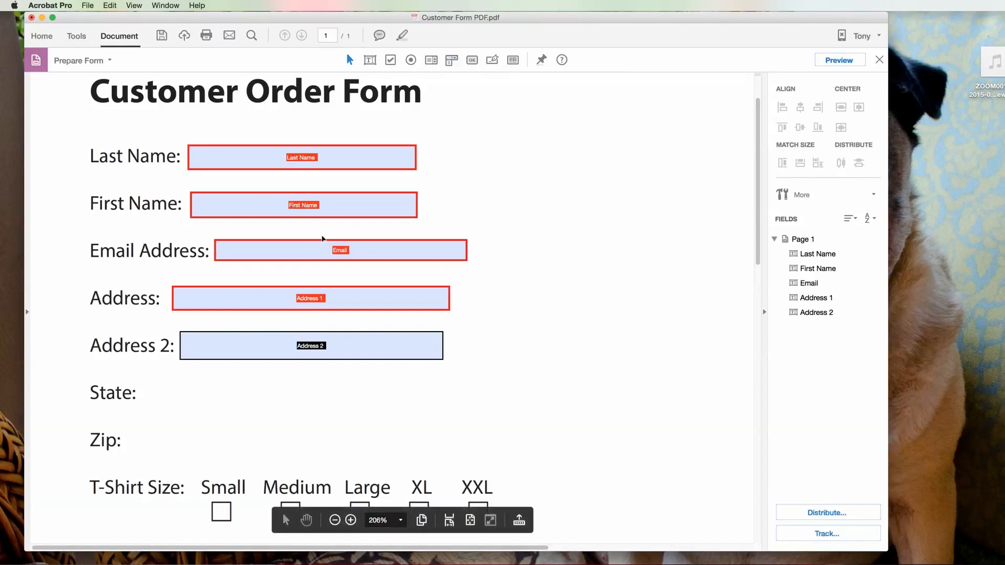
Step: Draw a required dropdown named 'State' beside the State label and show its Options tab
right_click(155, 384)
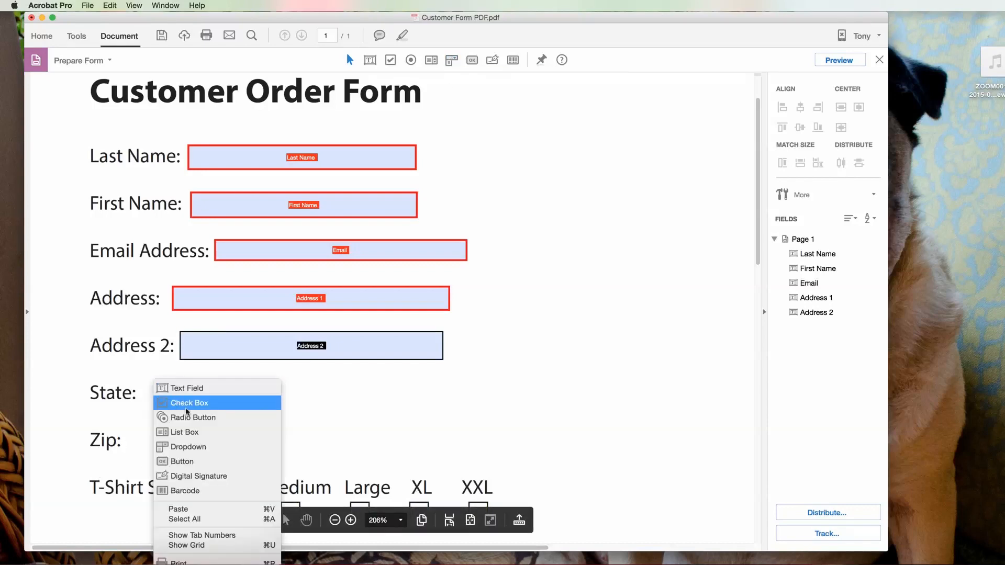
click(188, 446)
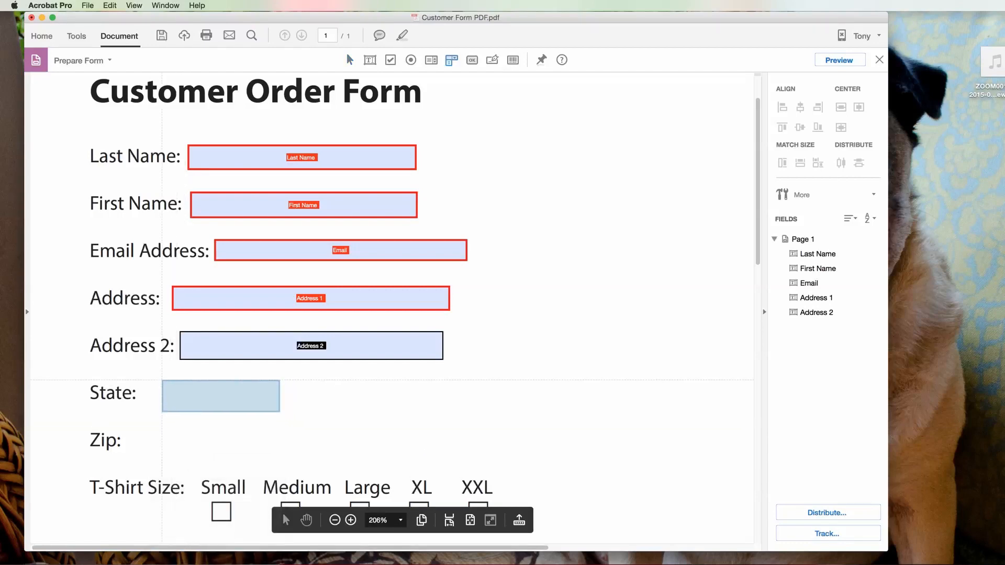
drag(160, 380, 290, 407)
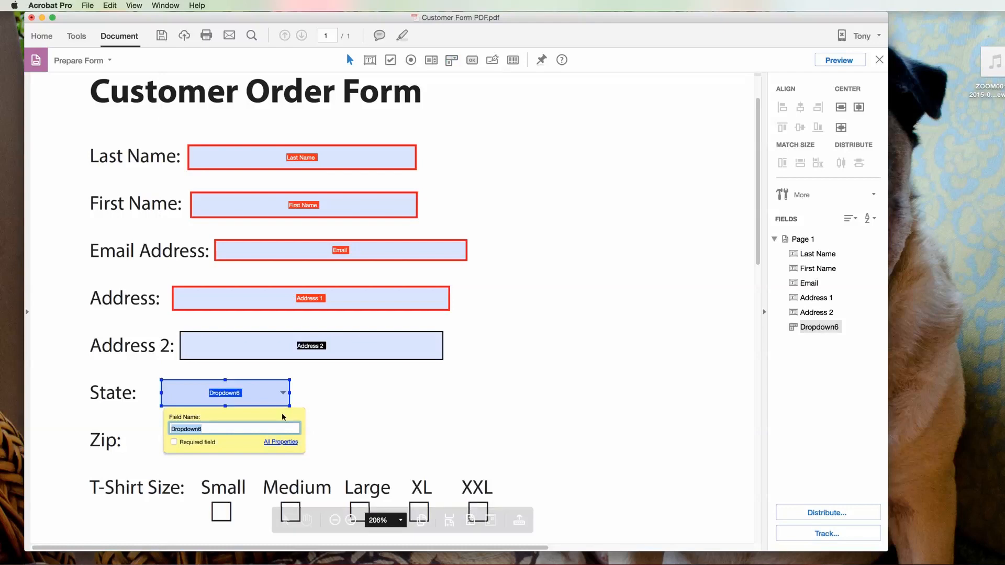
text(State)
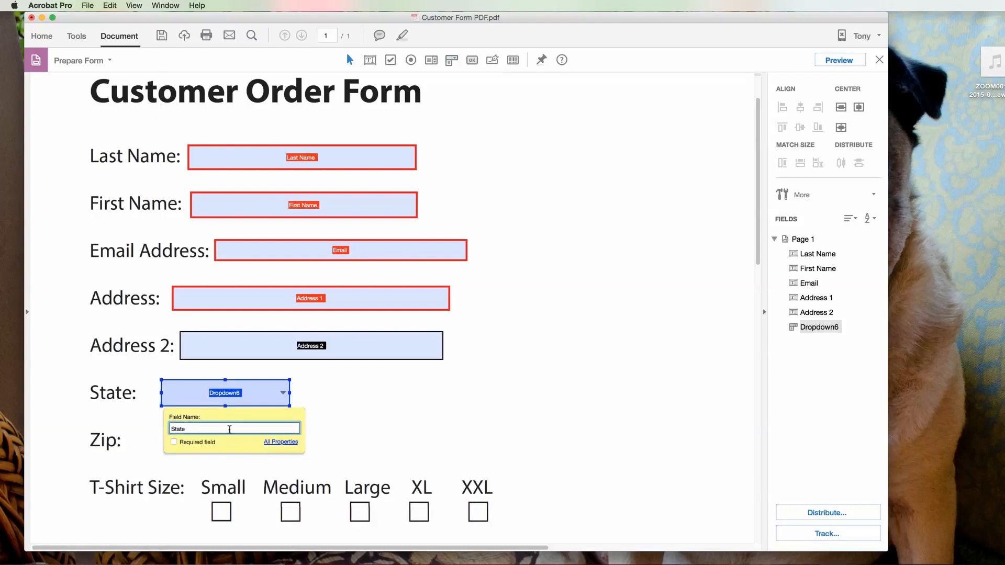
click(280, 442)
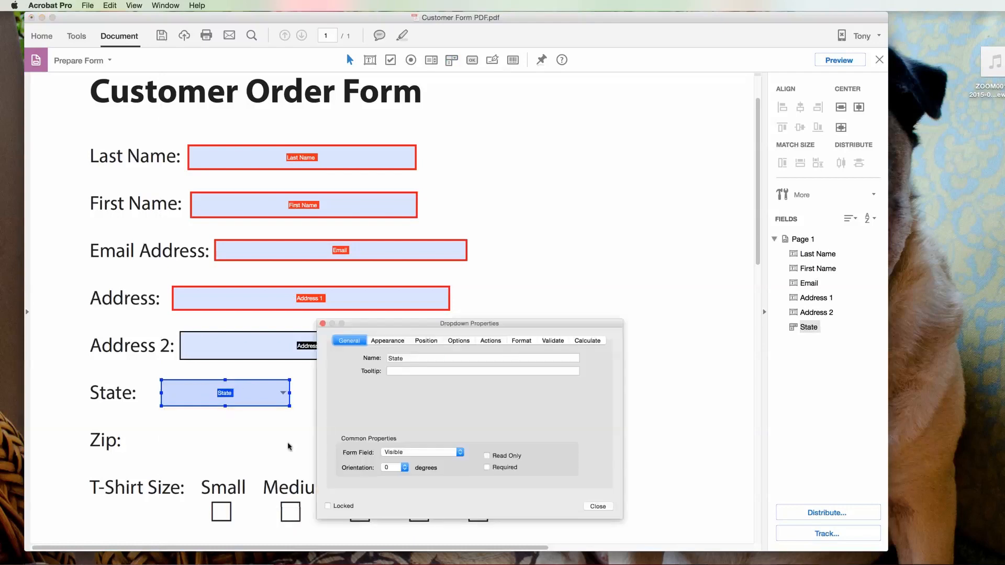
click(487, 467)
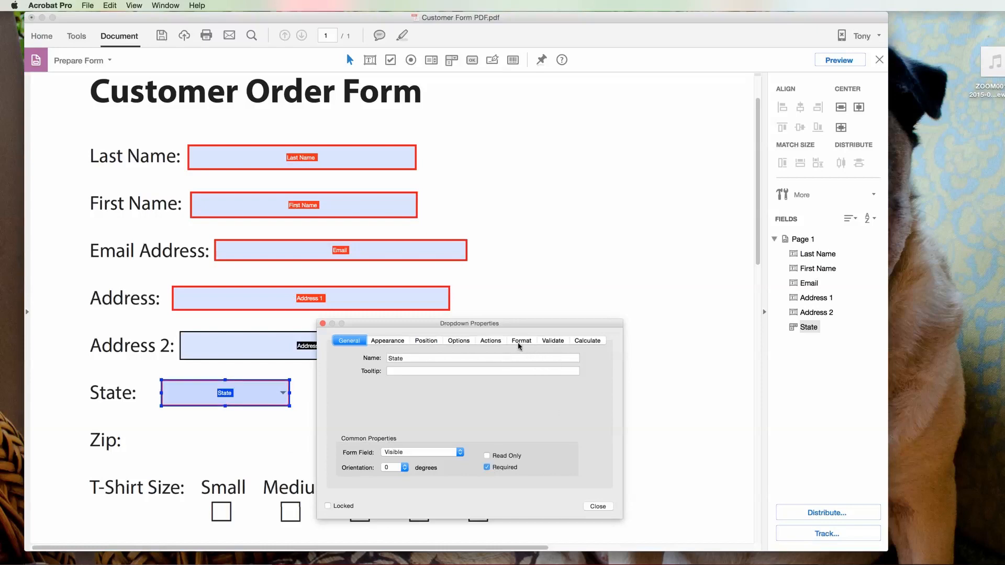
click(459, 345)
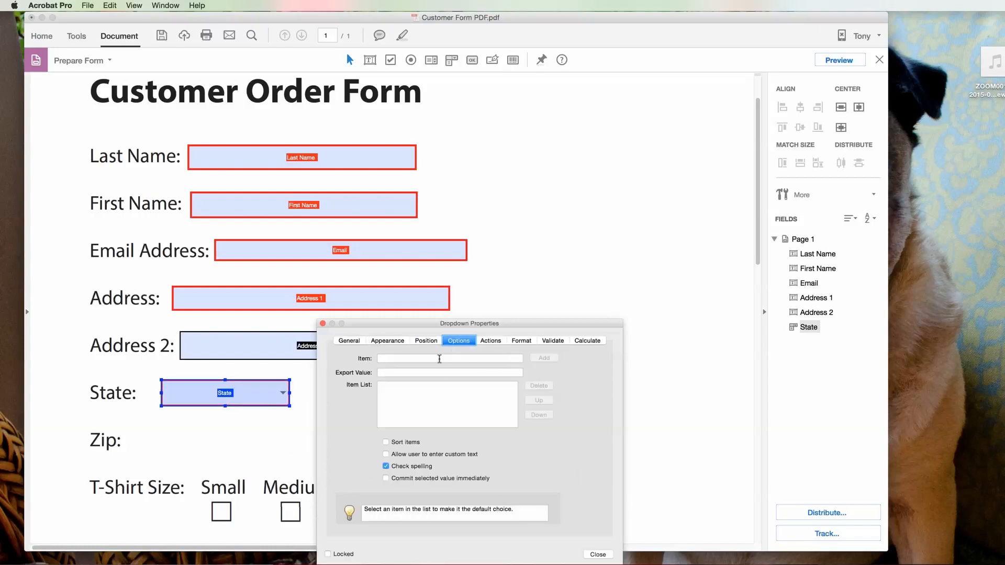
Step: Add Alabama and Alaska as dropdown items with matching export values
click(394, 359)
text(Alabv)
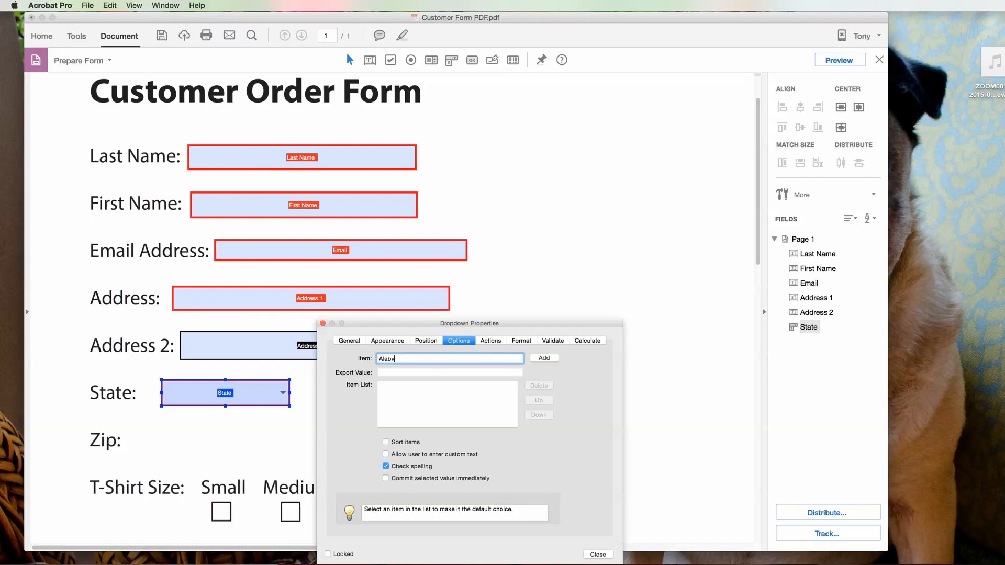
text(amaama)
click(395, 373)
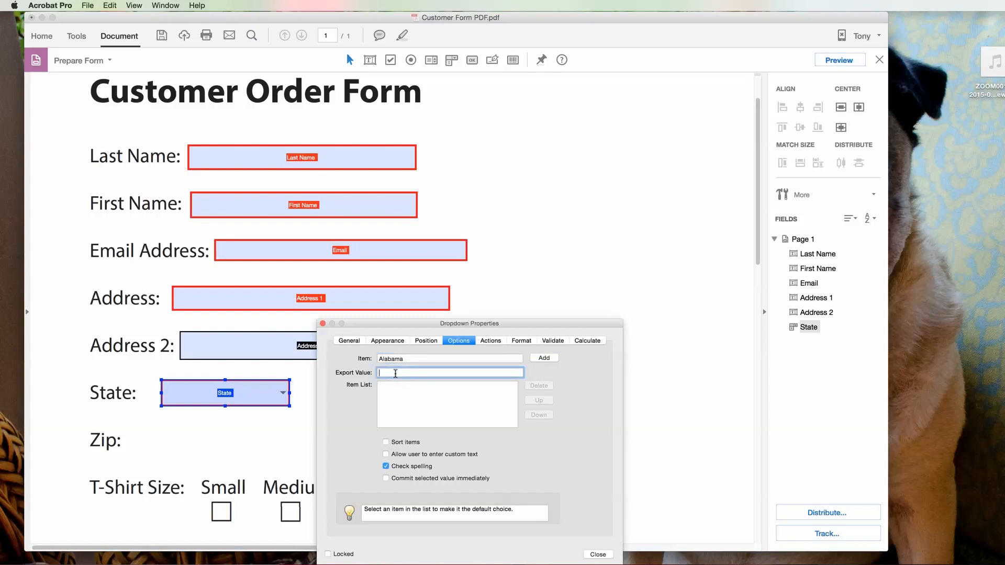
text(Alabama)
key(Tab)
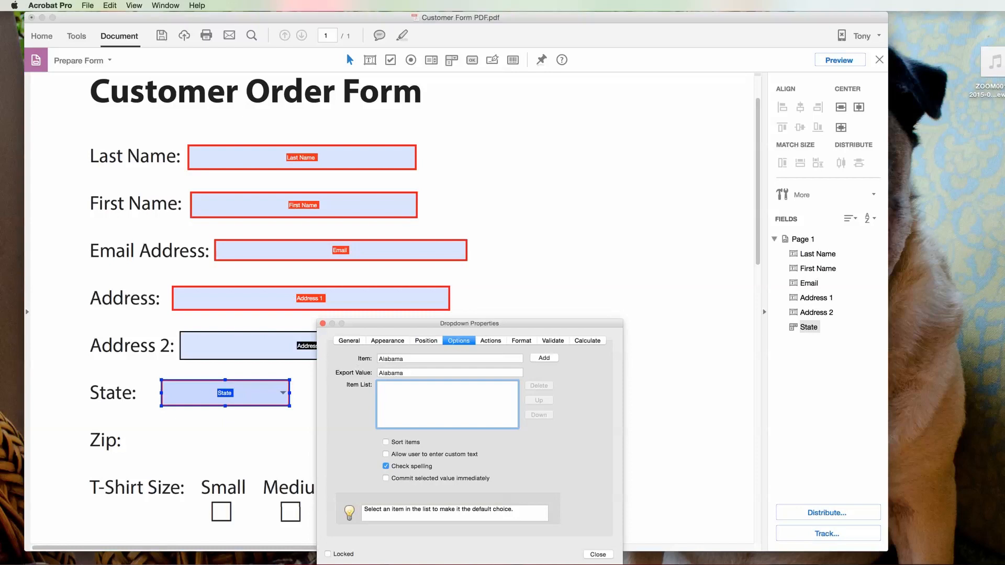
click(552, 358)
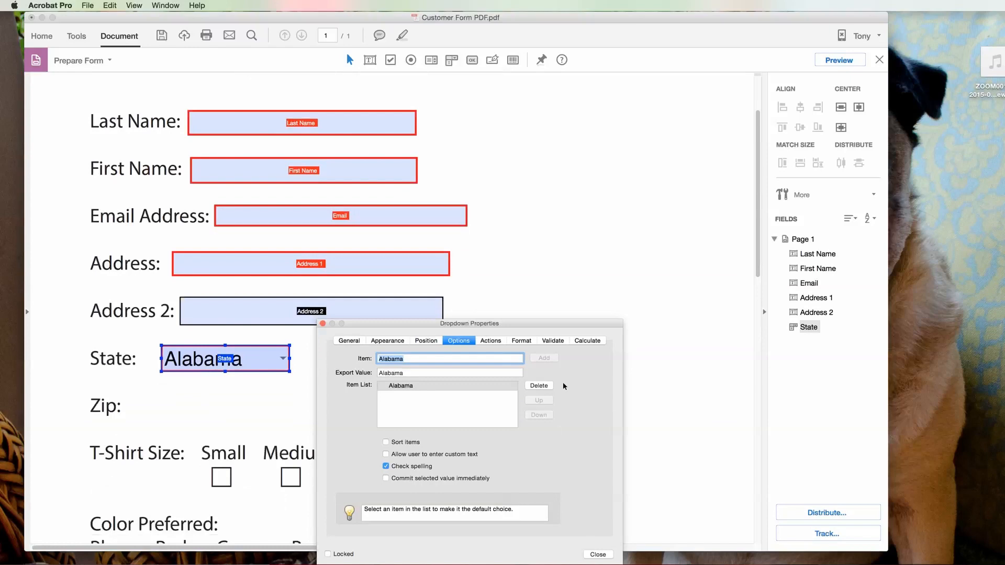
drag(416, 361, 373, 362)
text(A)
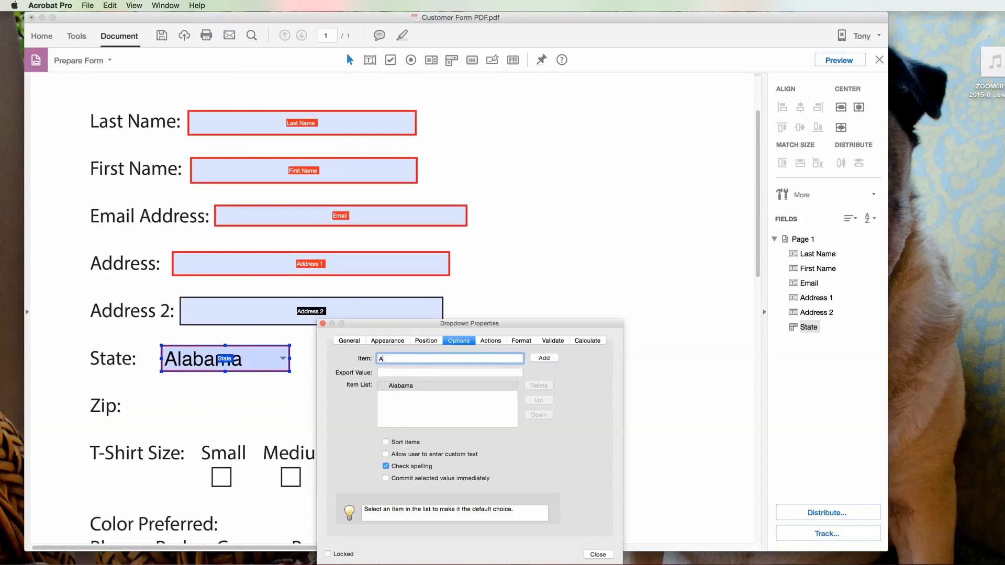
key(Tab)
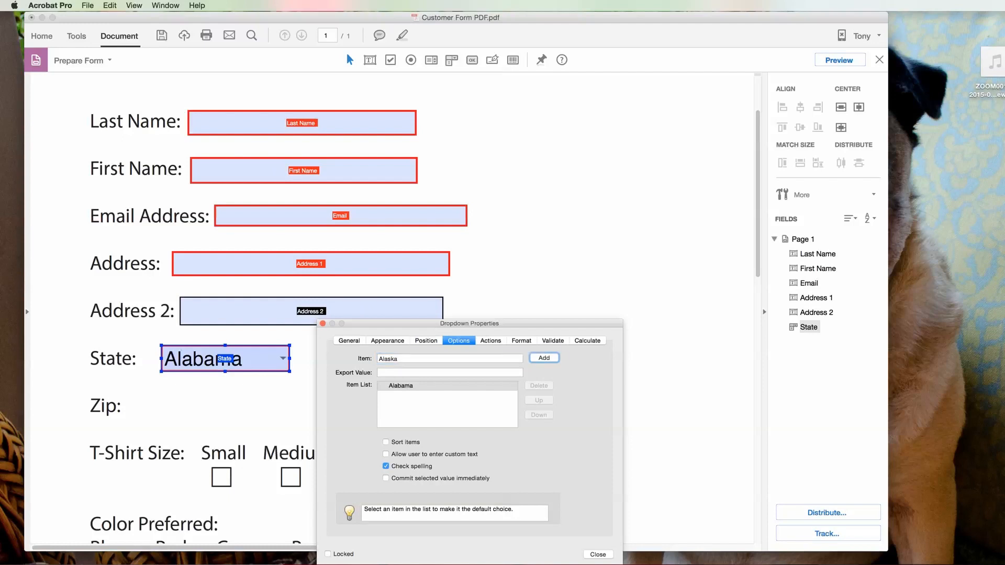
key(Tab)
text(A)
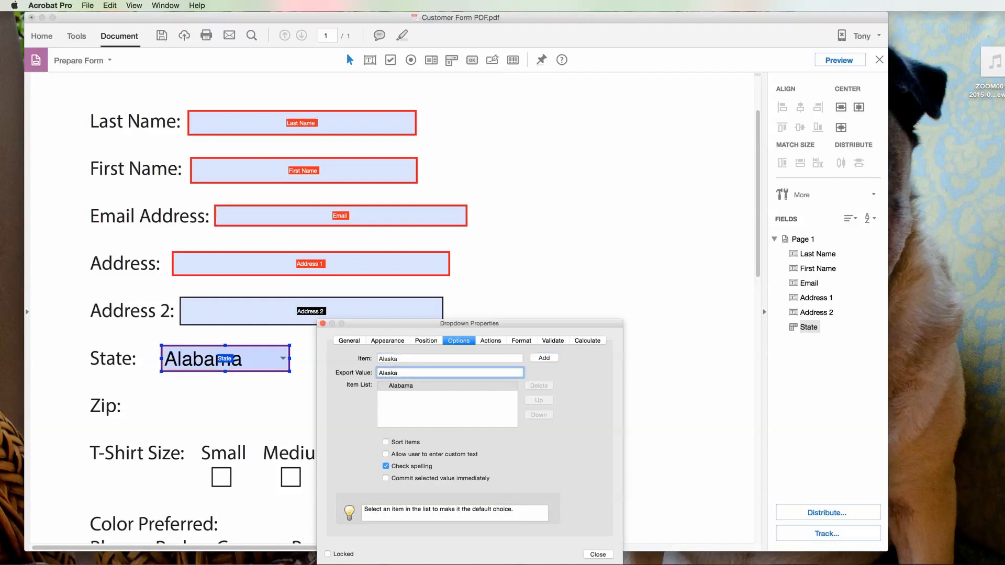
click(545, 359)
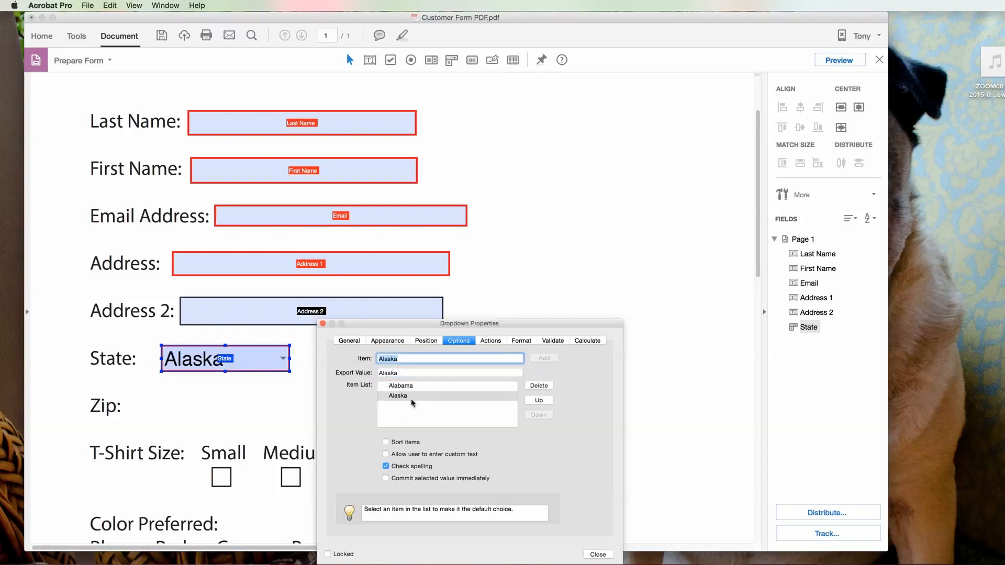
Step: Add Arkansas, make Alabama the default choice, and close the dropdown properties
click(409, 361)
drag(410, 360, 363, 361)
text(A)
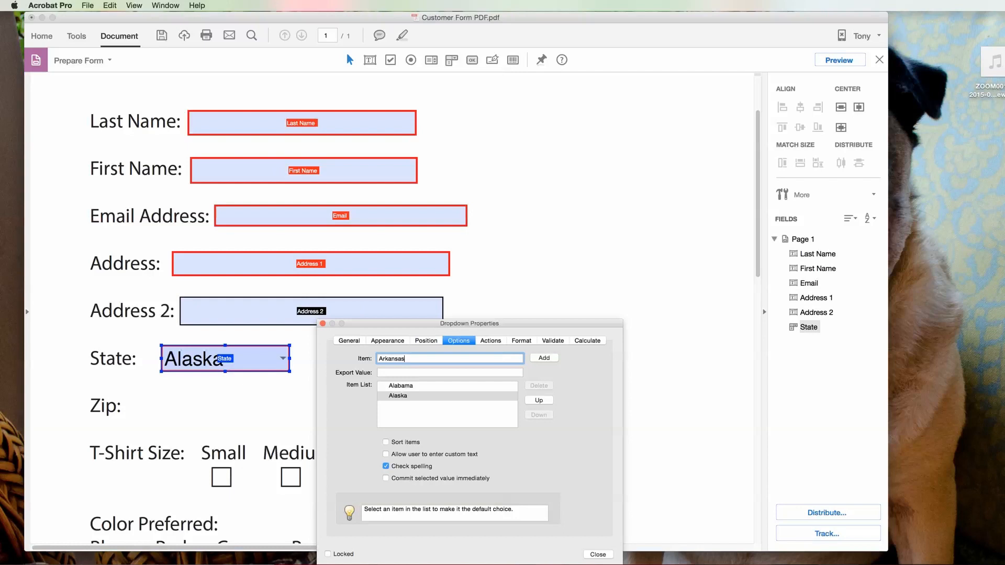
click(409, 372)
text(Arkansas)
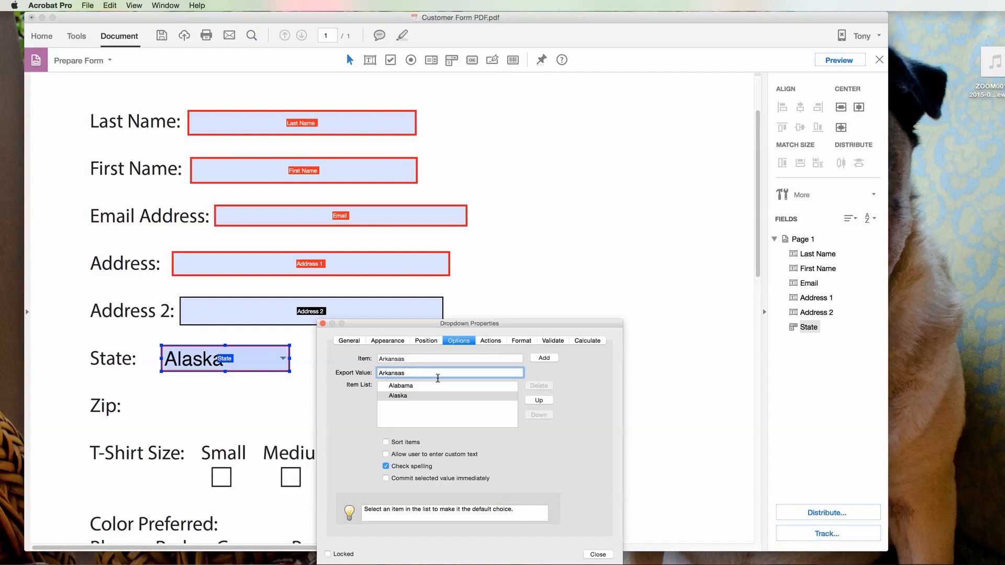
double_click(402, 372)
click(544, 358)
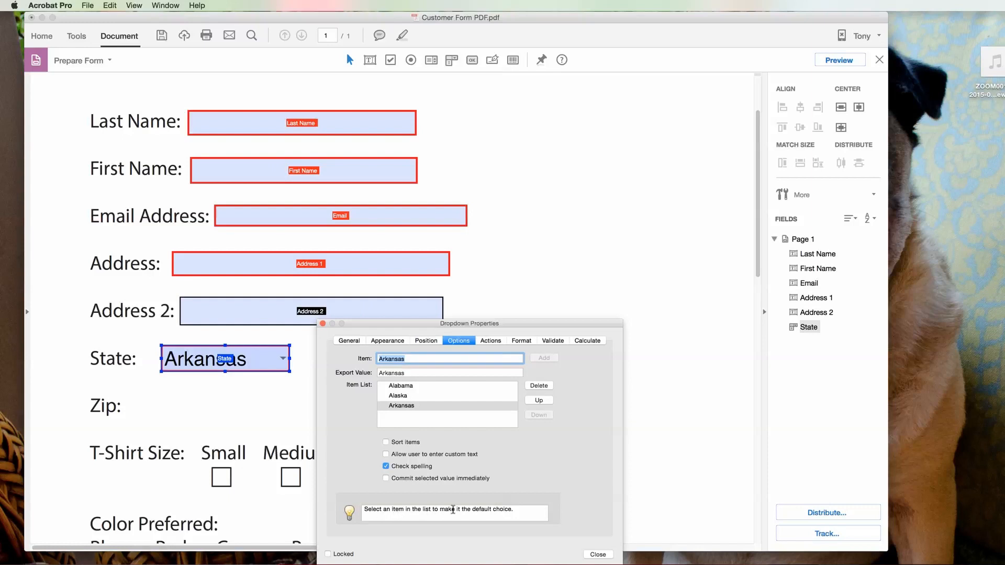
click(410, 386)
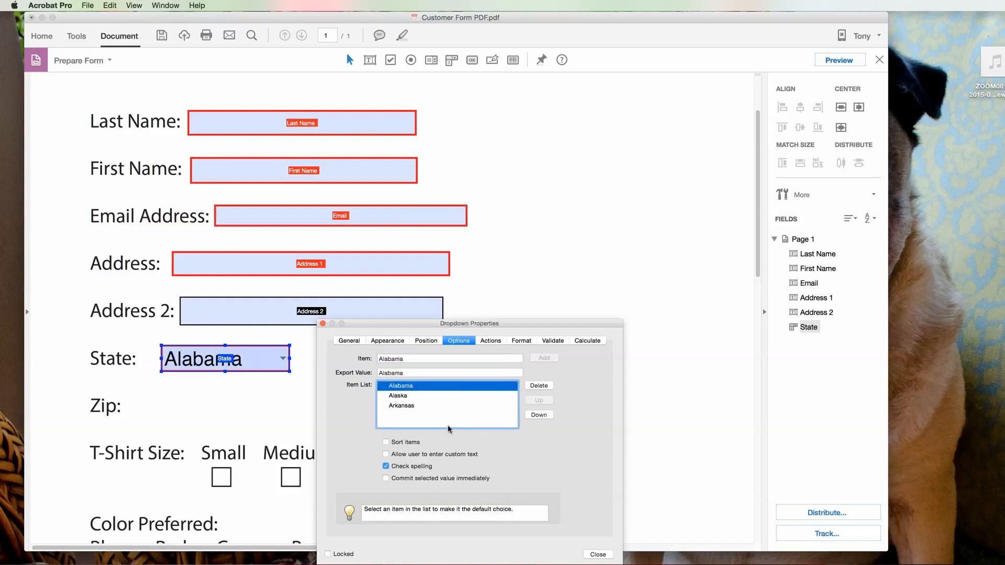
click(597, 555)
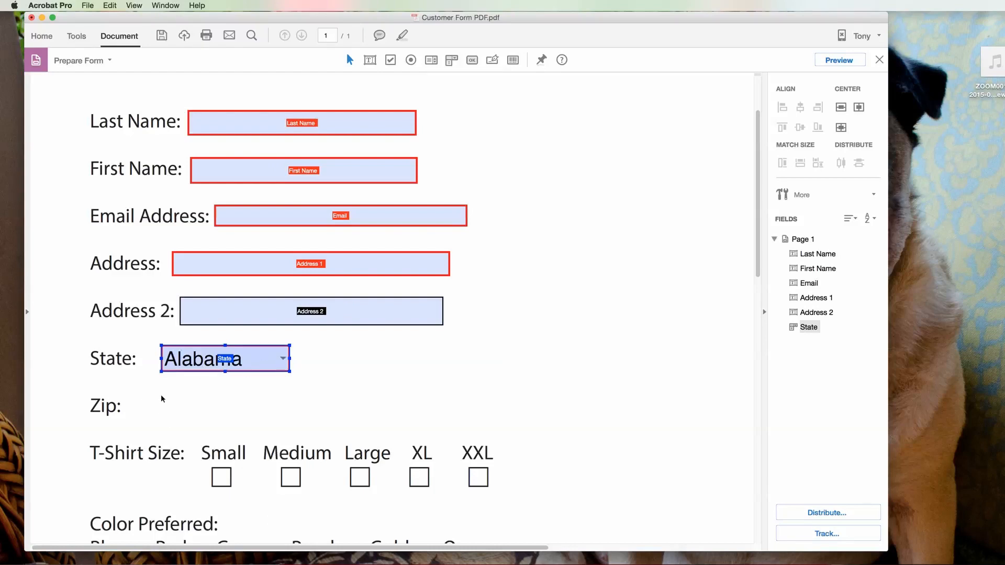
Step: Draw a text field beside Zip and name it Zip Code
right_click(143, 392)
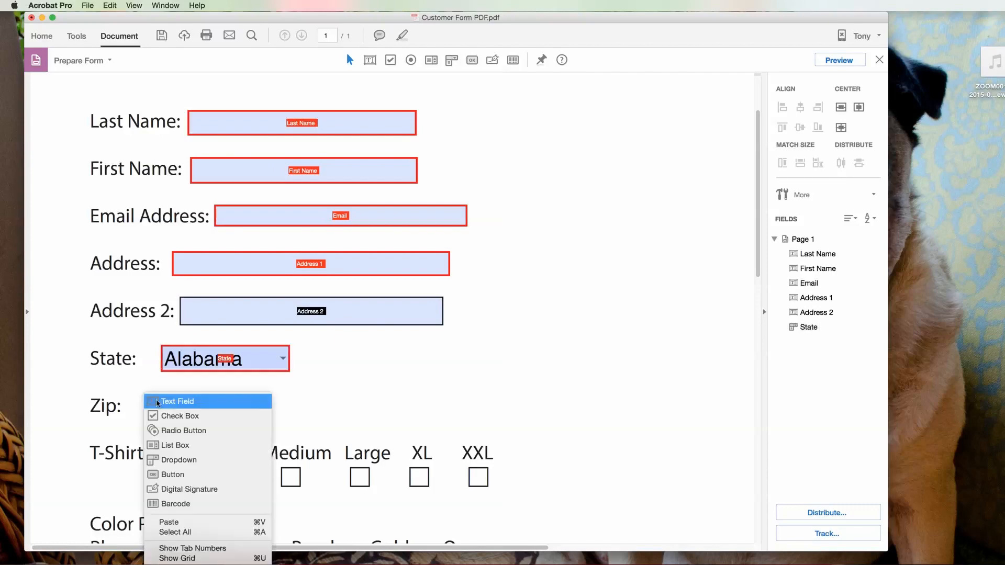
key(Escape)
drag(135, 395, 276, 421)
click(261, 458)
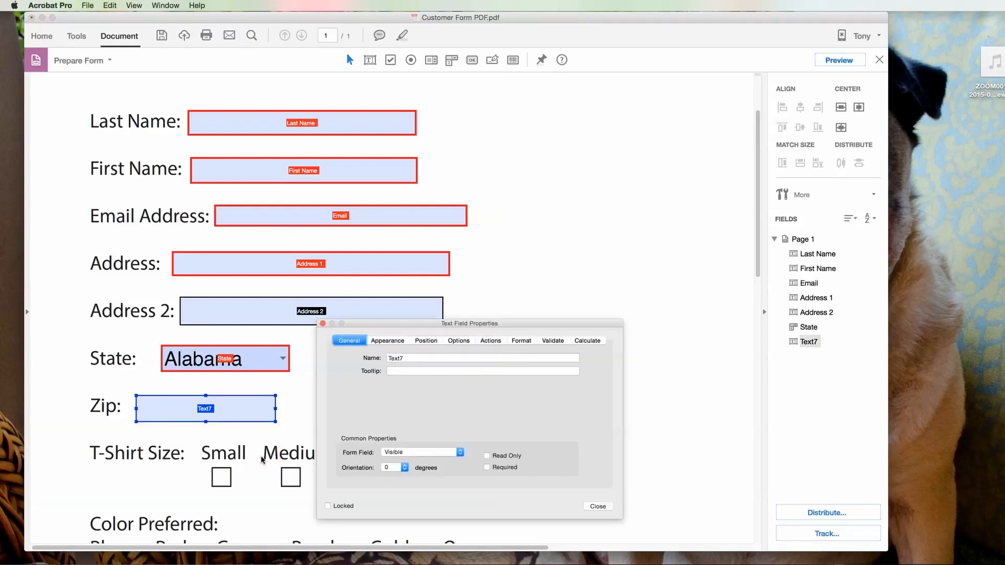
drag(409, 359, 370, 359)
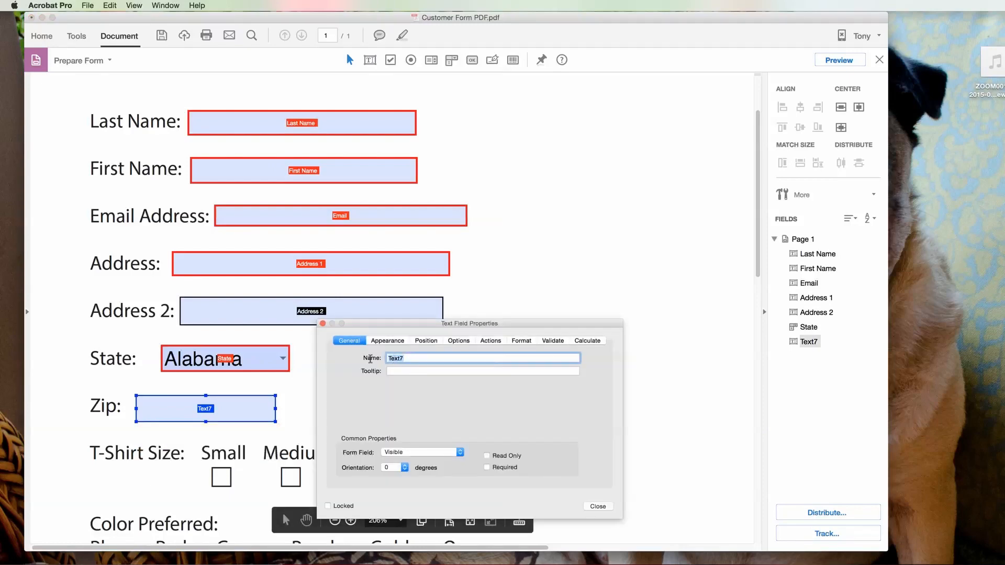
text(Zip Code)
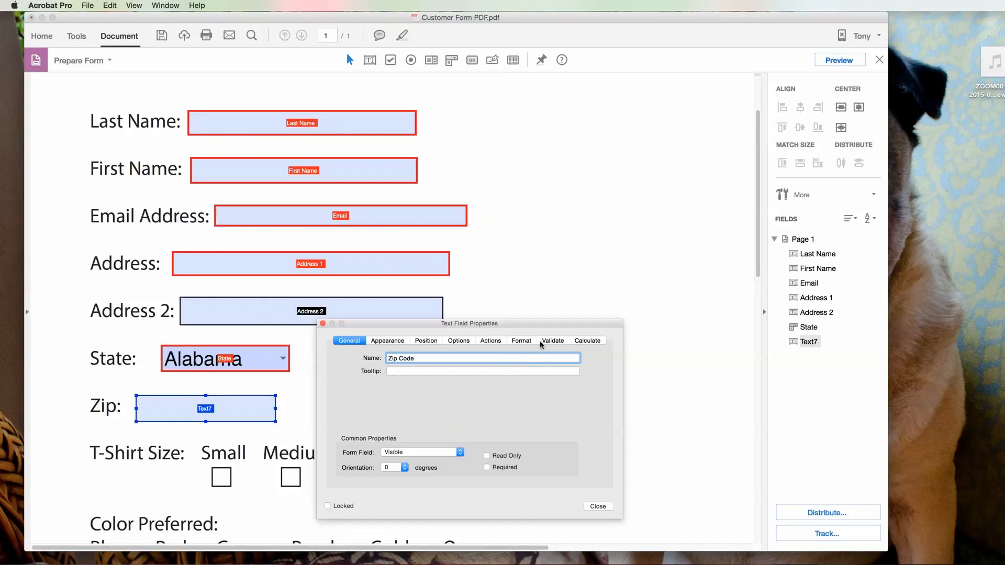
Step: Format the Zip Code field as a Number with 0 decimal places
click(521, 340)
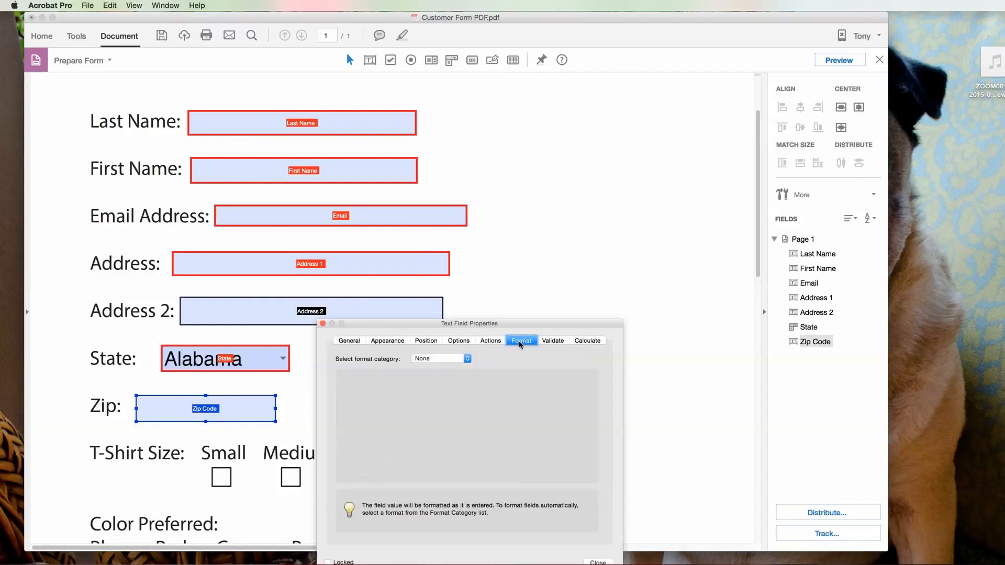
click(466, 359)
click(460, 366)
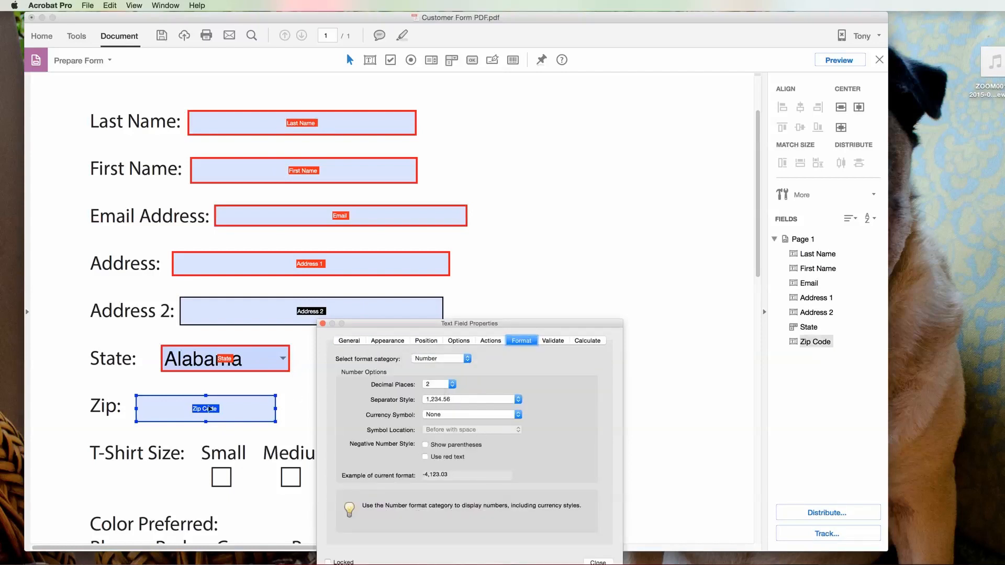
click(451, 385)
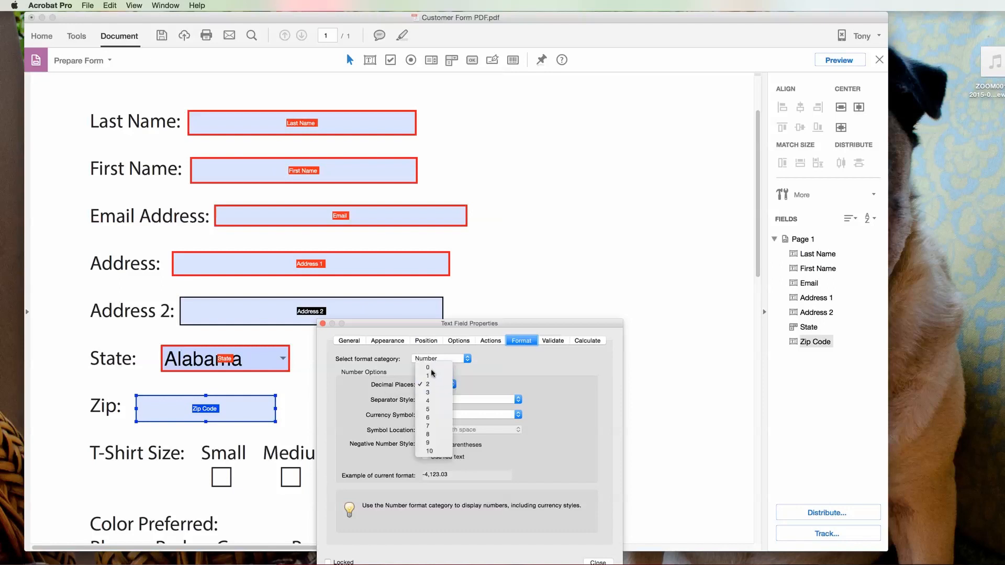
click(434, 369)
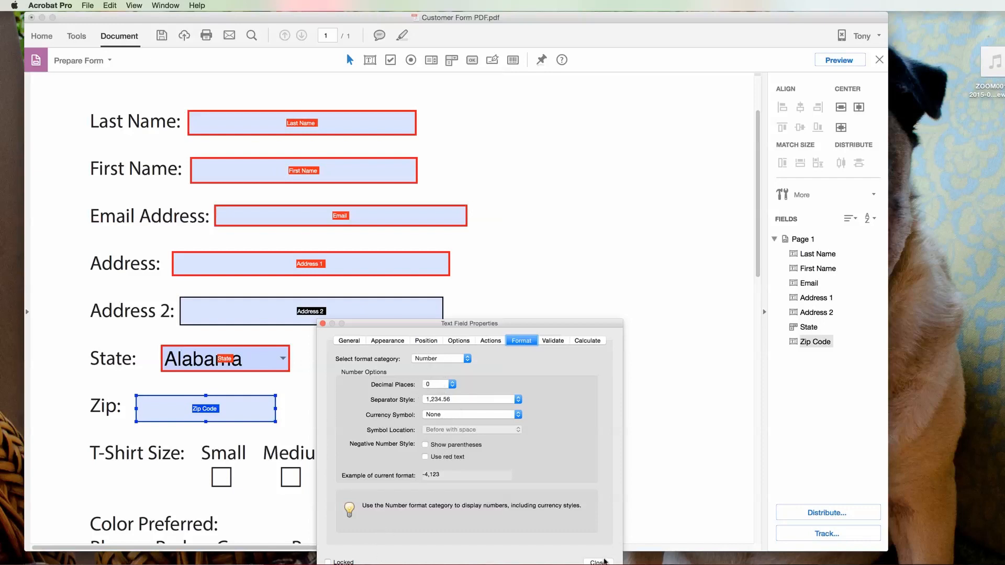
drag(553, 325, 596, 266)
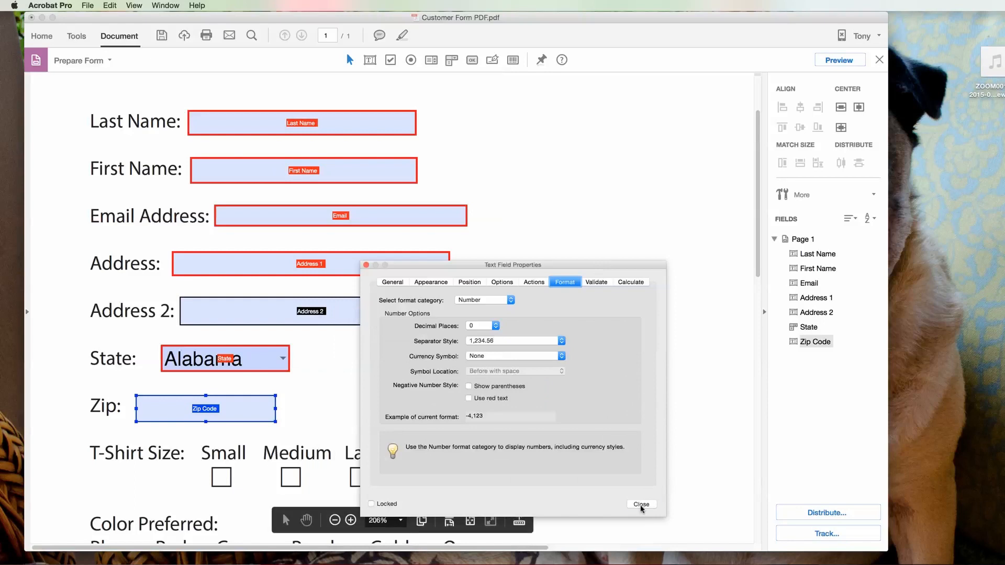
click(641, 504)
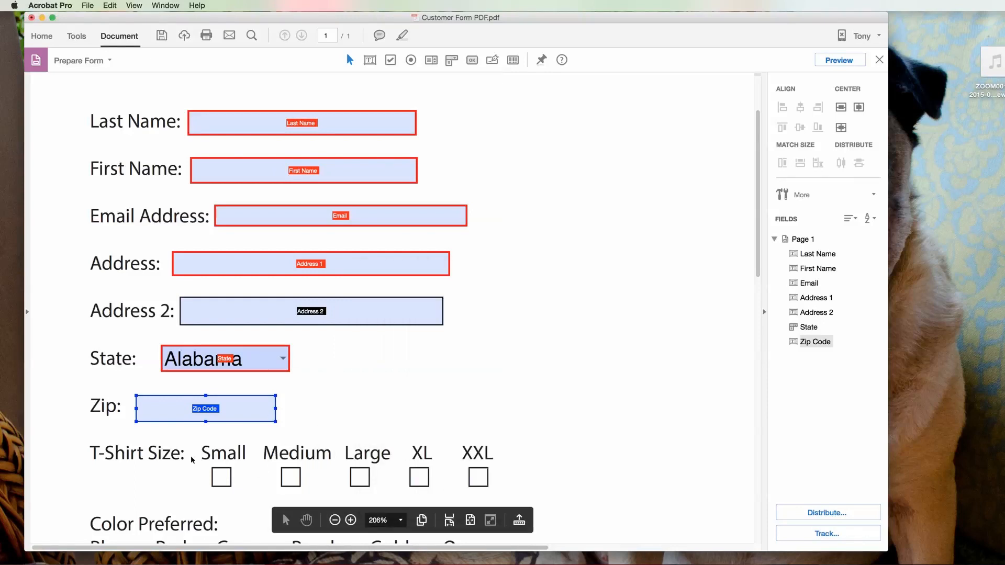
Step: Add a check box named Small over the Small box, visible but not printed
click(390, 60)
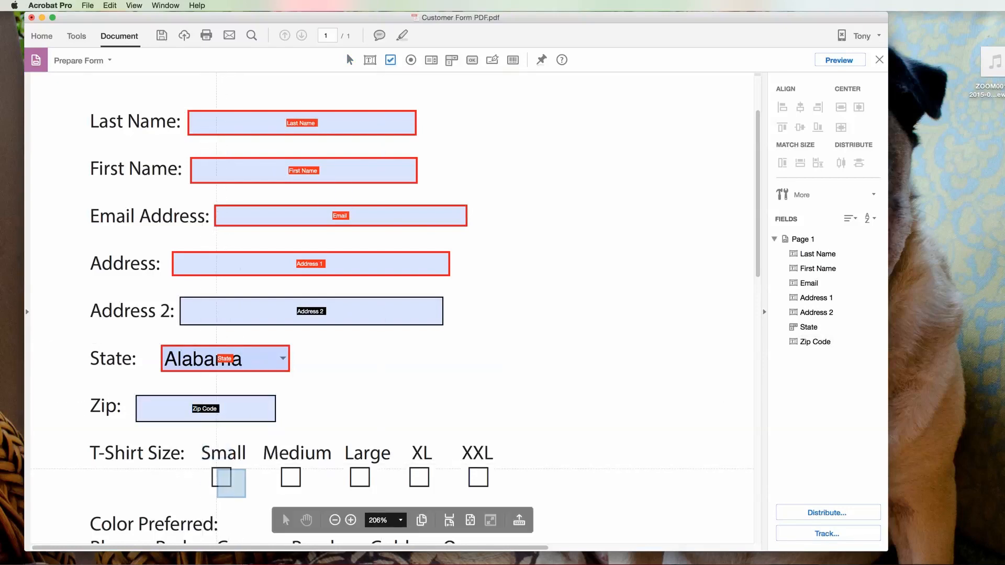
drag(212, 468, 230, 486)
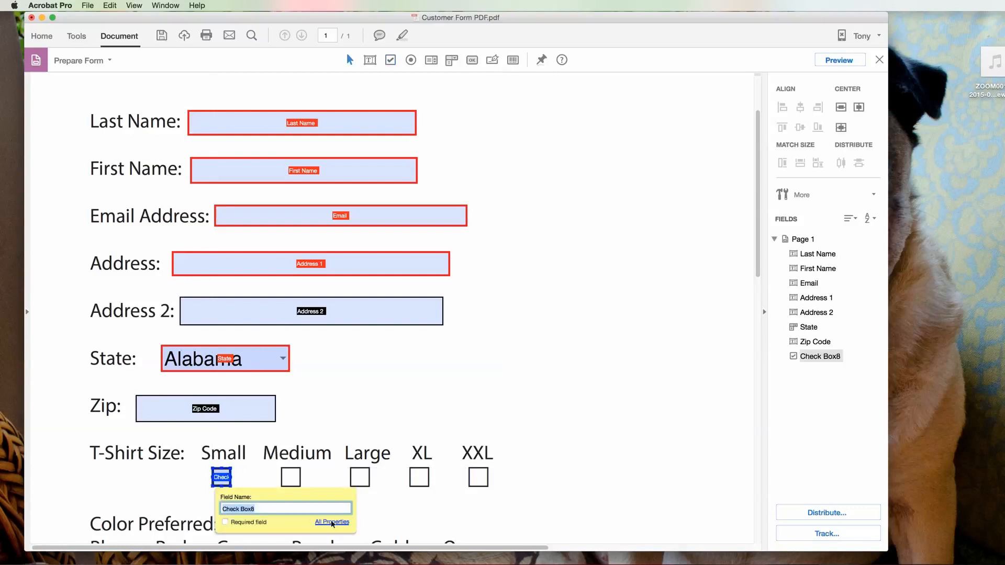
click(322, 522)
click(499, 398)
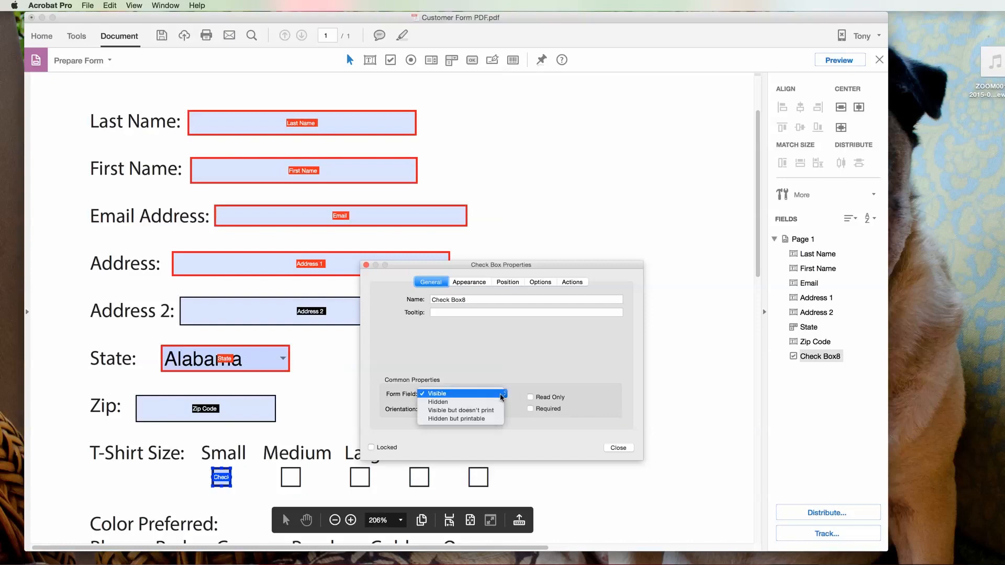
click(452, 410)
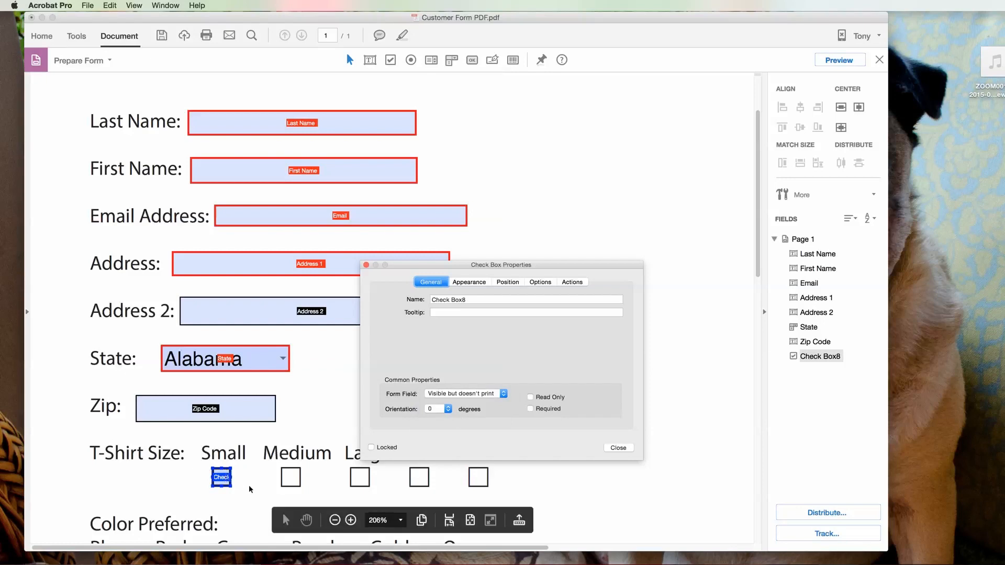
drag(467, 300, 381, 303)
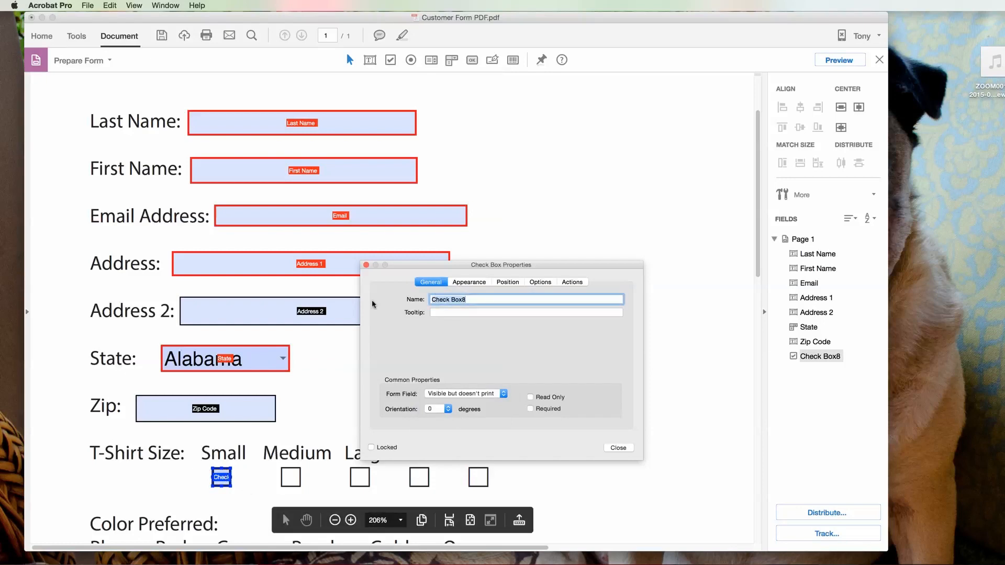
text(Small)
click(618, 448)
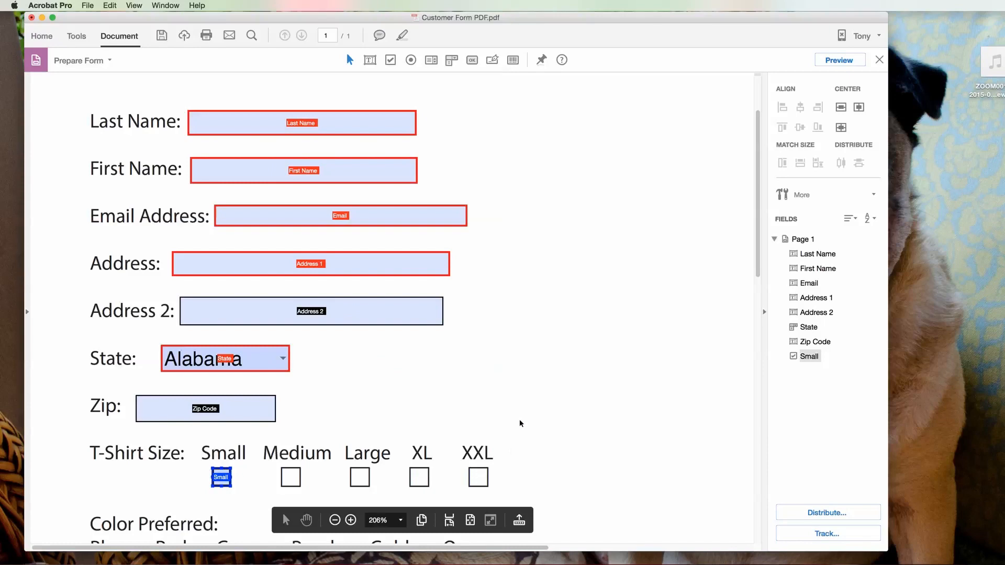
Step: Add a check box named Blue over the Blue box under Color Preferred
scroll(517, 422, down, 5)
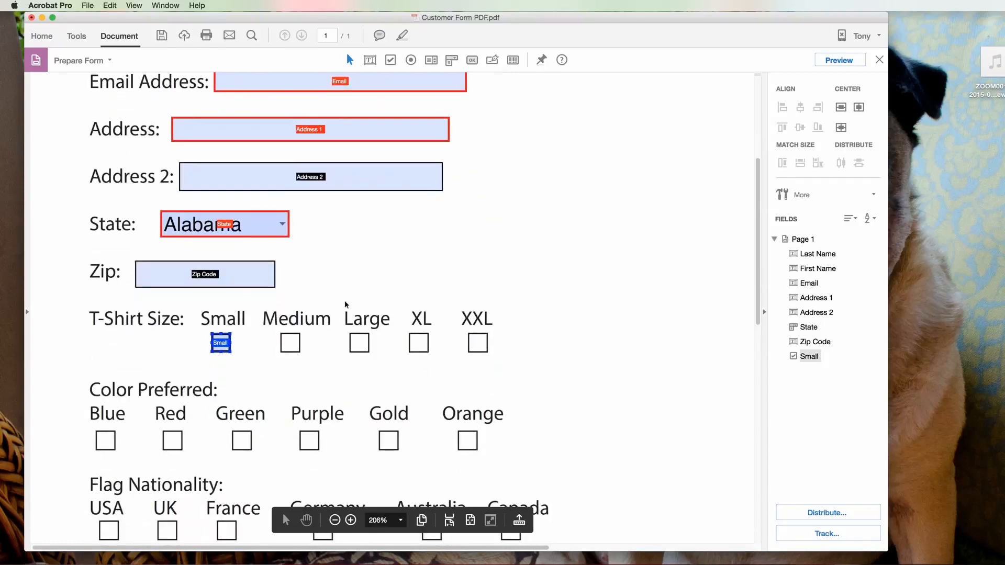
right_click(98, 434)
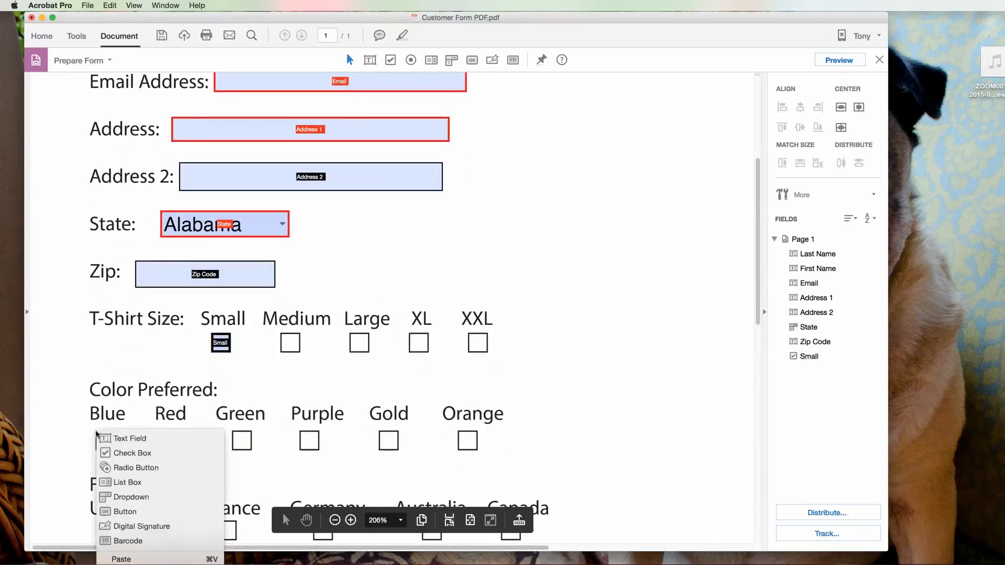
click(132, 457)
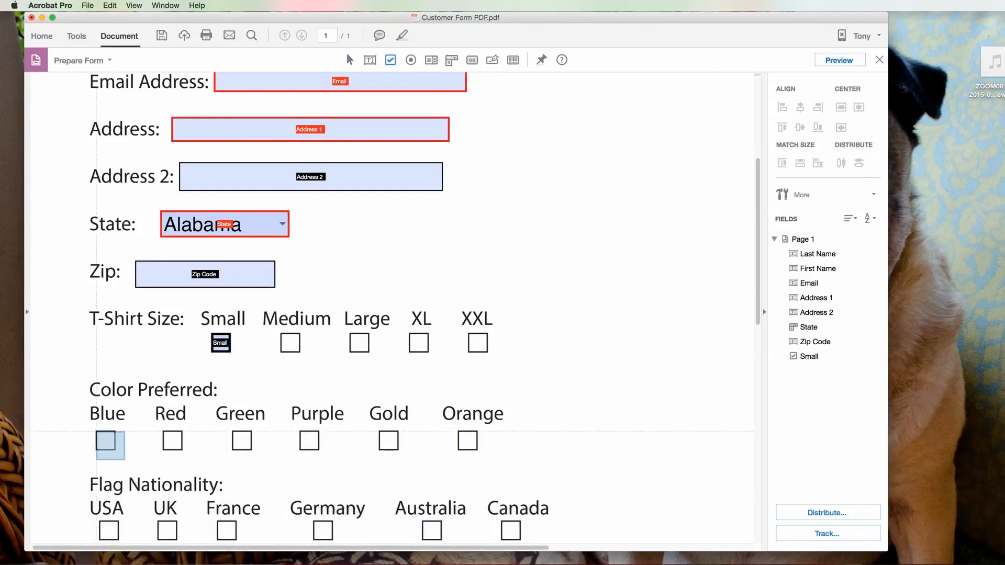
drag(96, 431, 115, 451)
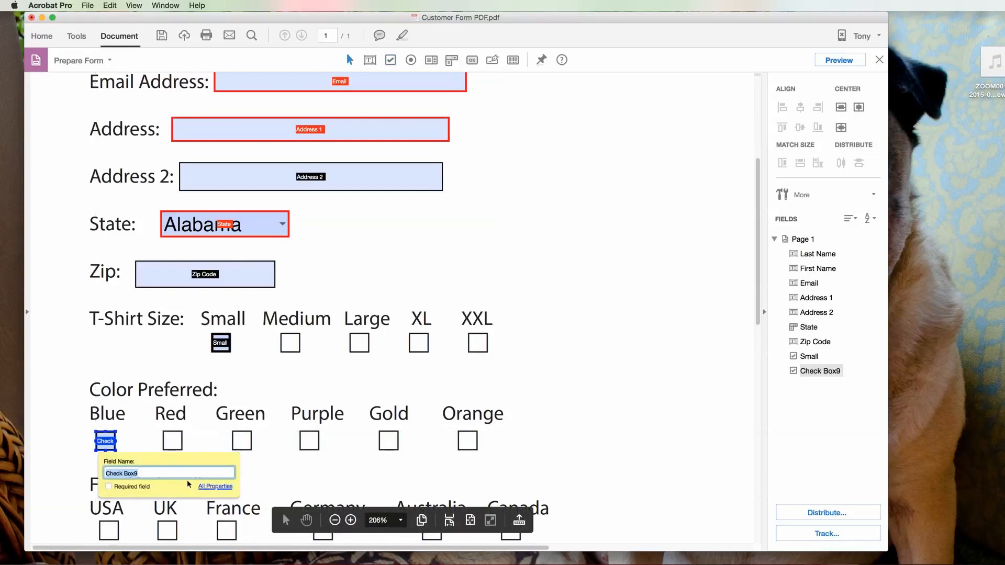
text(Blue)
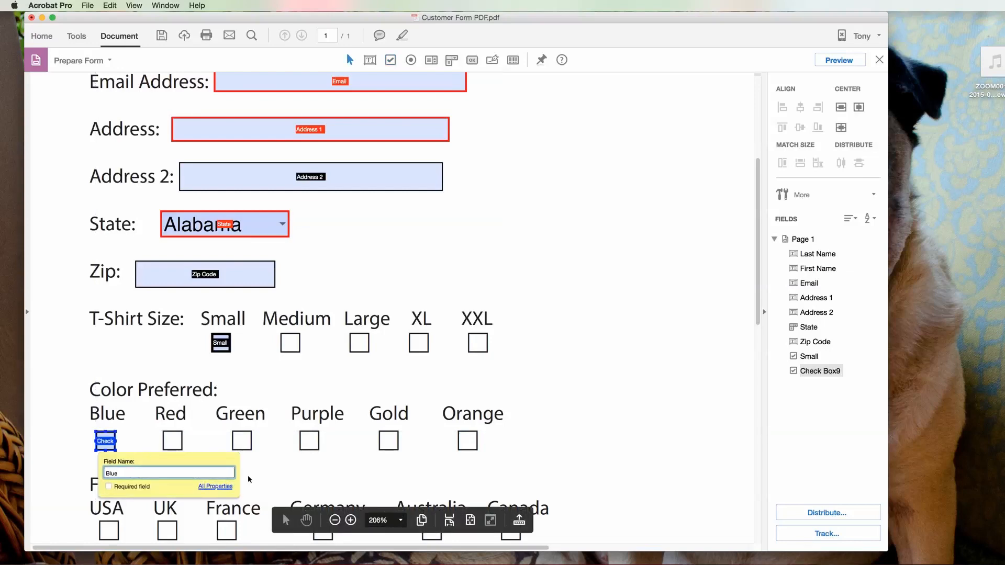
click(256, 481)
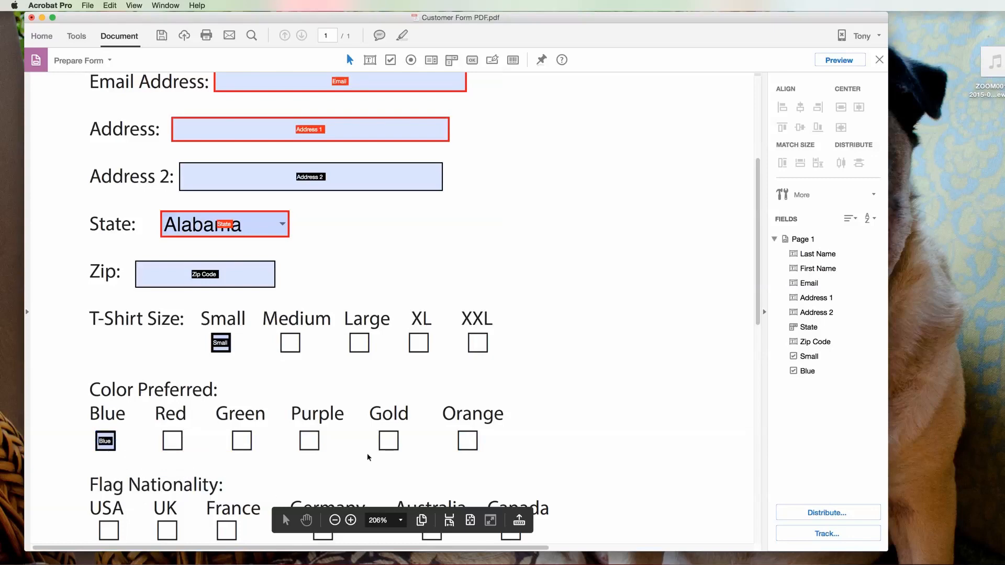
Step: Add a check box named Germany over the Germany box under Flag Nationality
scroll(365, 464, down, 3)
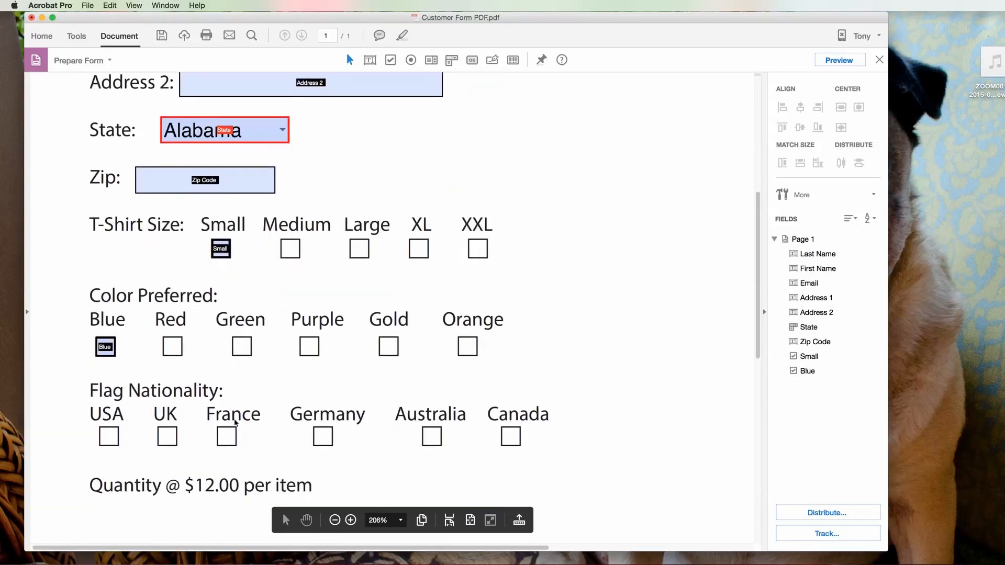
right_click(313, 428)
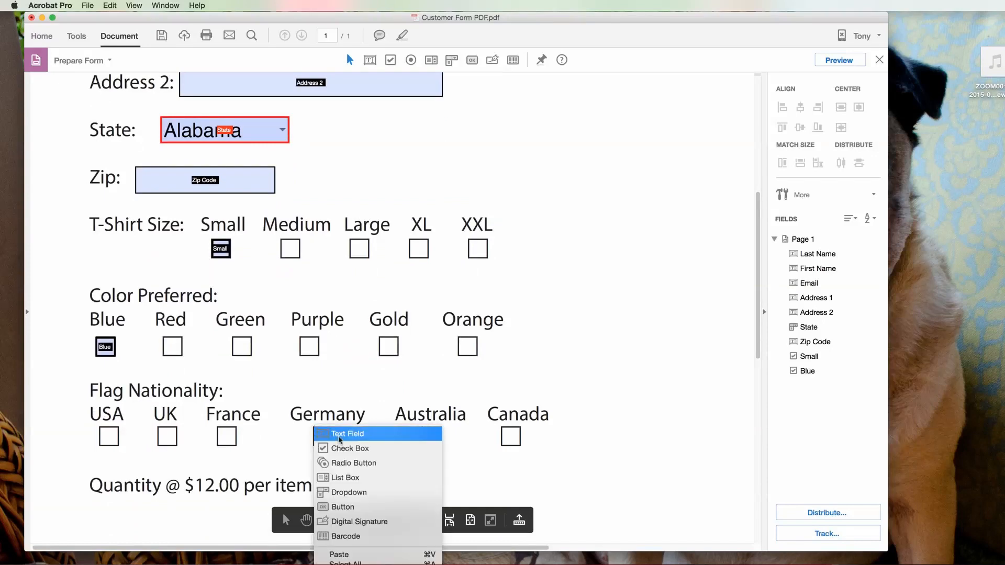
click(347, 448)
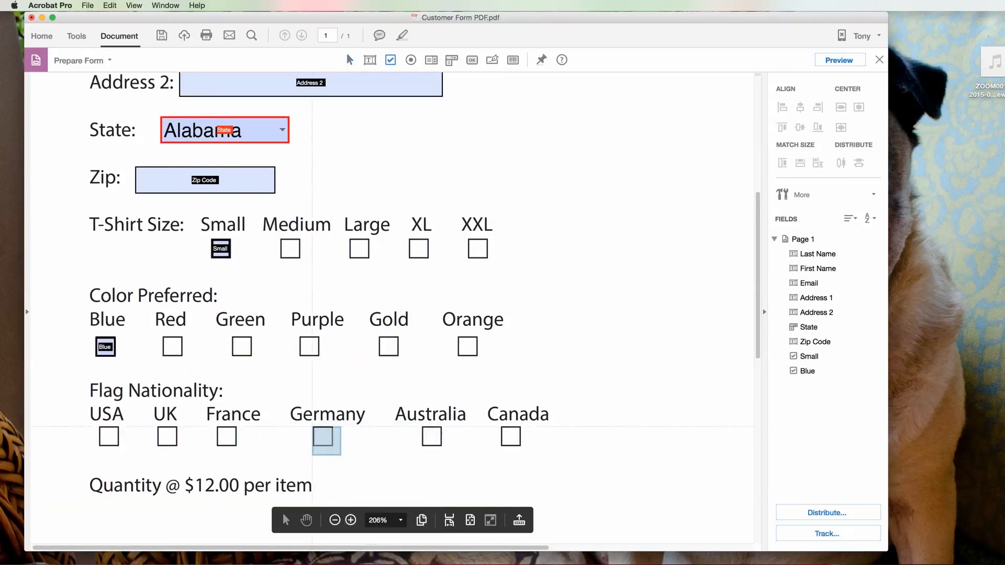
drag(321, 438, 332, 446)
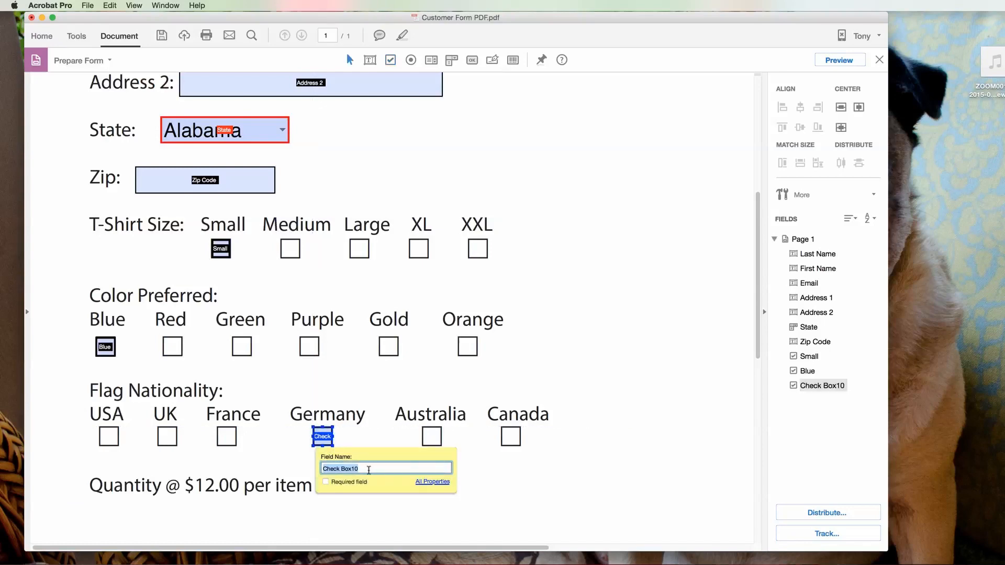
text(Germany)
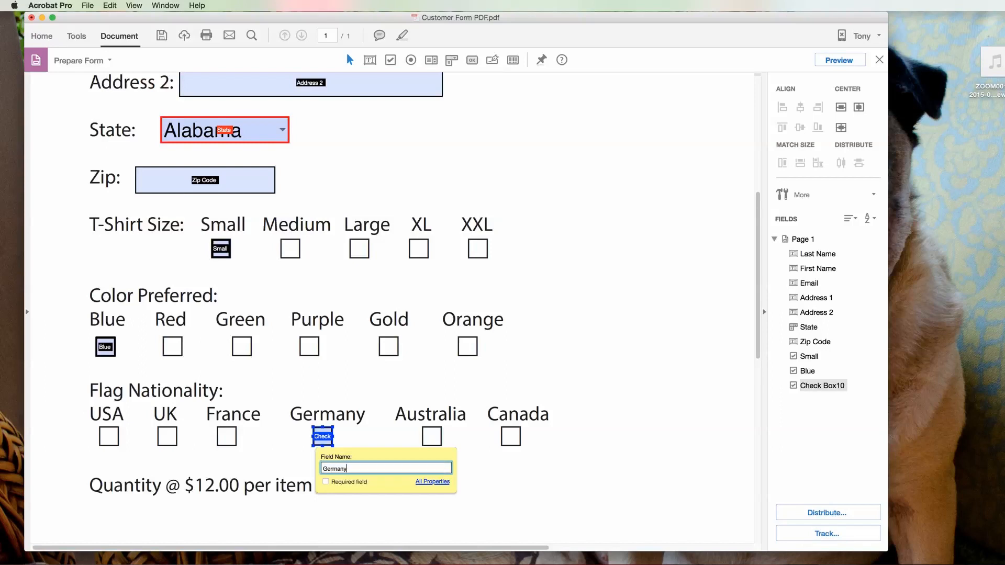
key(Return)
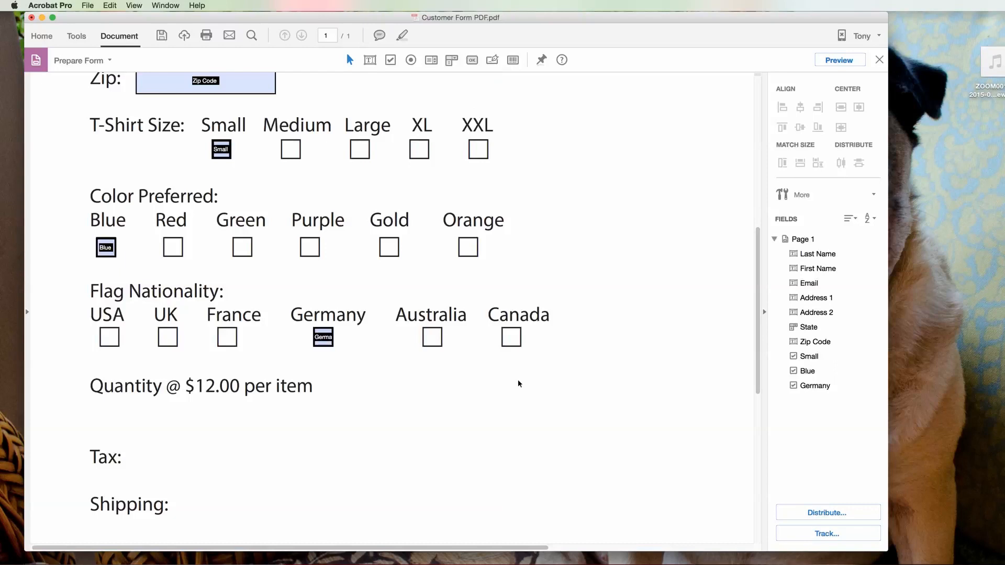
Step: Draw a text field beside the Quantity label and name it Quantity
right_click(322, 378)
click(341, 388)
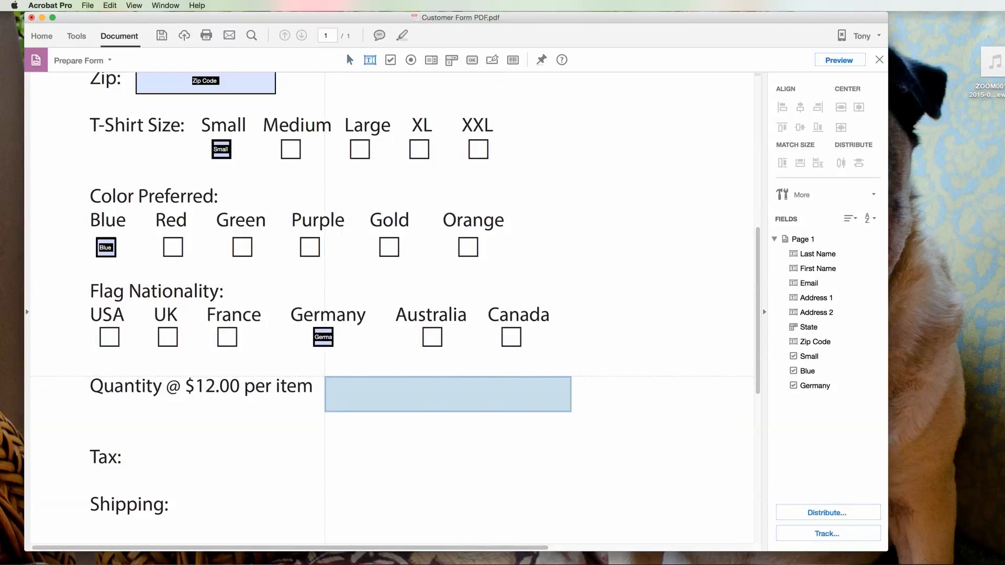
drag(324, 376, 397, 397)
text(Quantity)
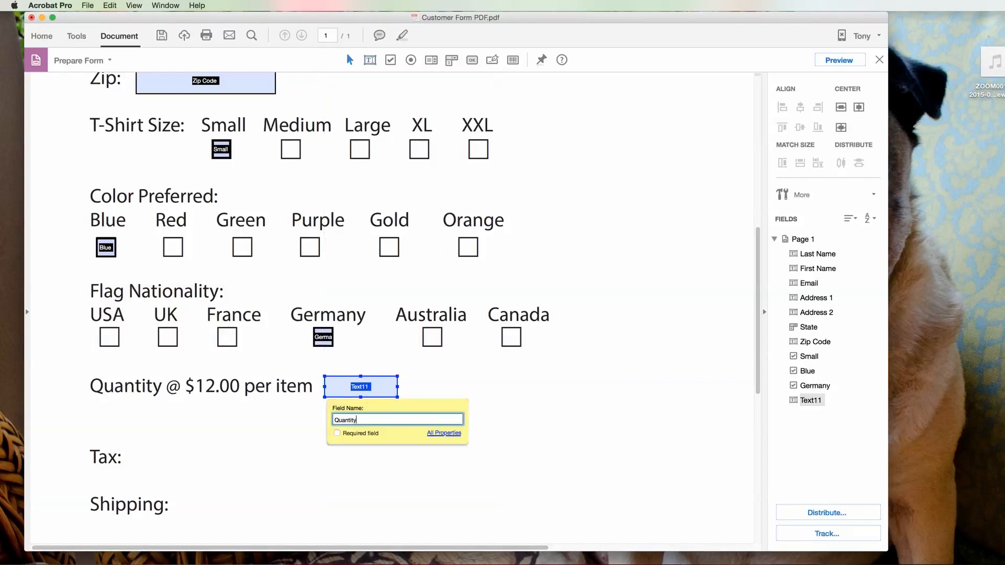
Step: Format the Quantity field as a Number with 0 decimal places
click(444, 433)
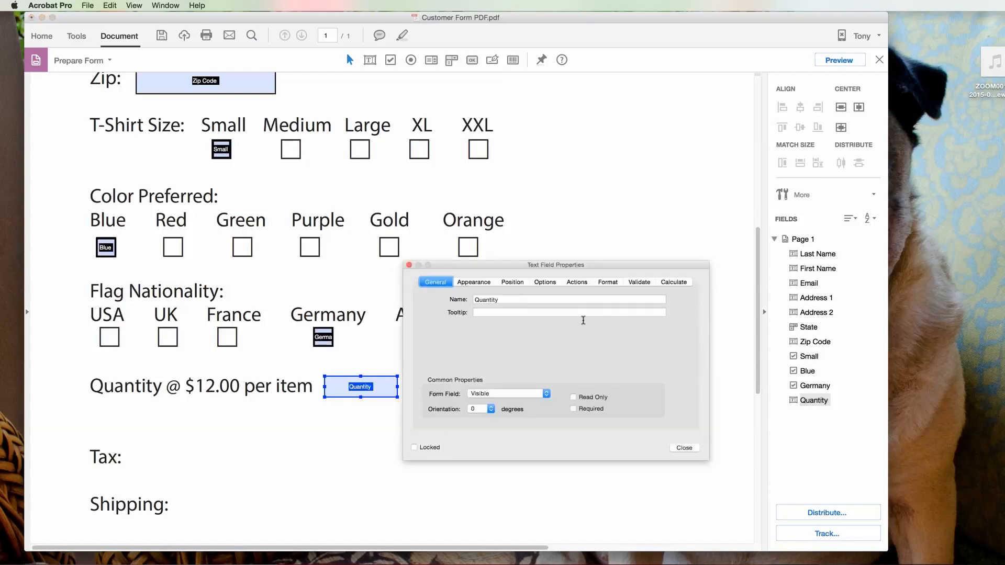
click(608, 282)
click(524, 300)
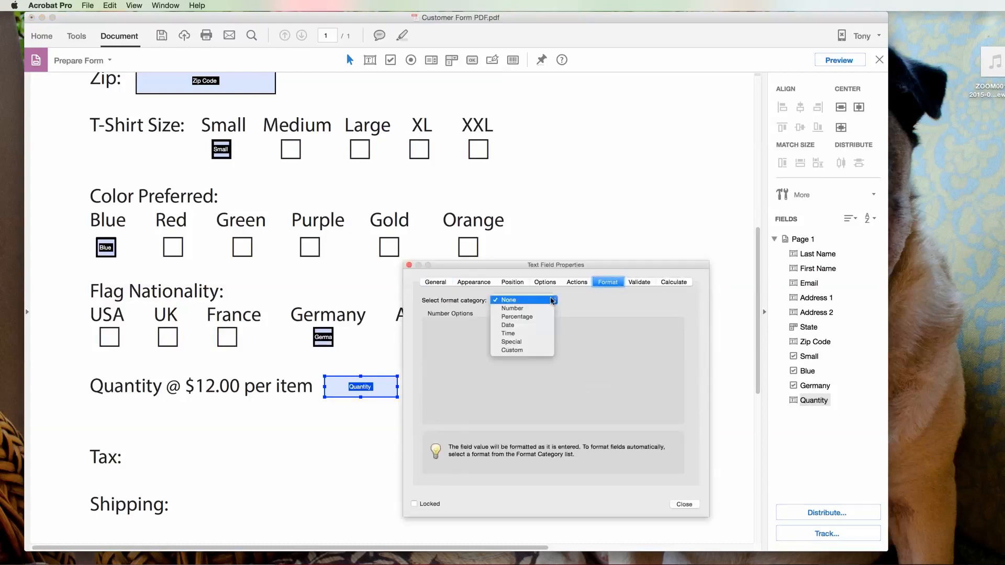
click(512, 308)
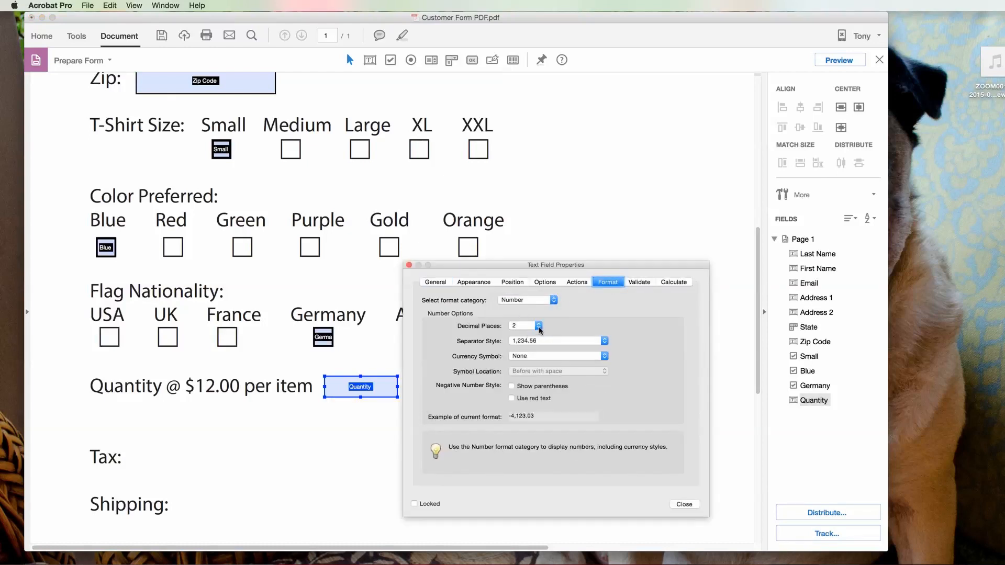
click(539, 327)
click(514, 309)
click(441, 286)
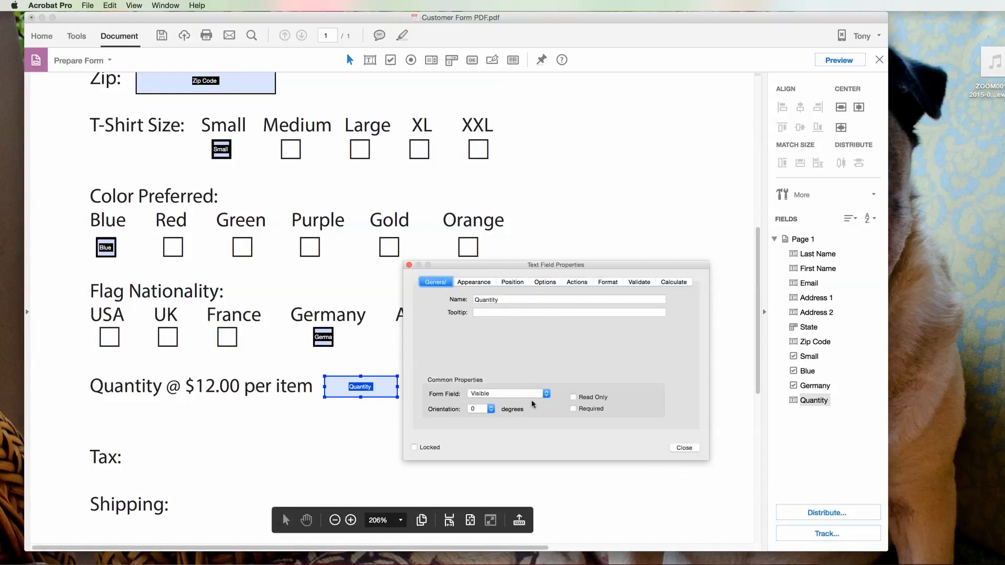
click(684, 448)
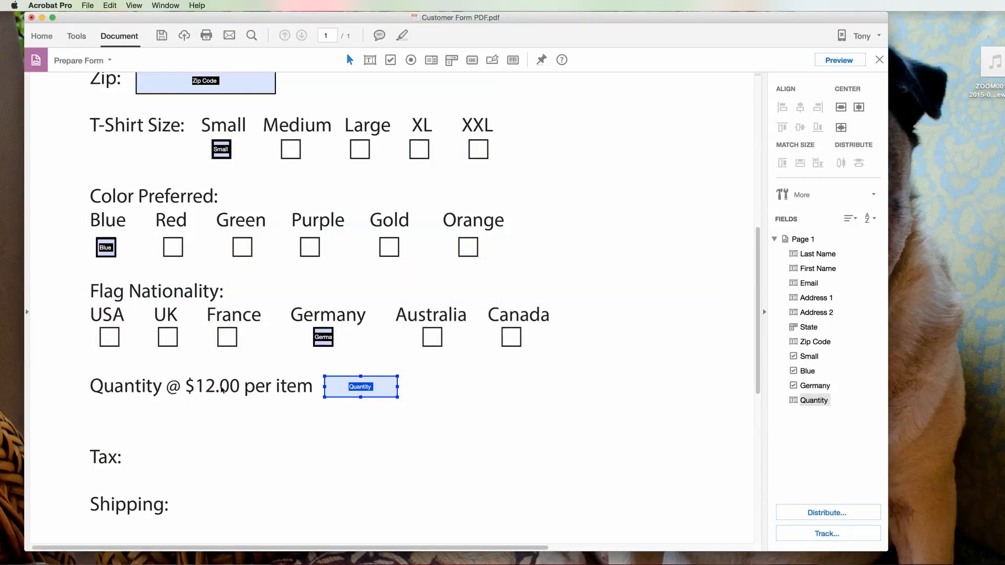
Step: Add a Price text field right of Quantity, formatted as a Number with a $ symbol
right_click(410, 374)
click(437, 383)
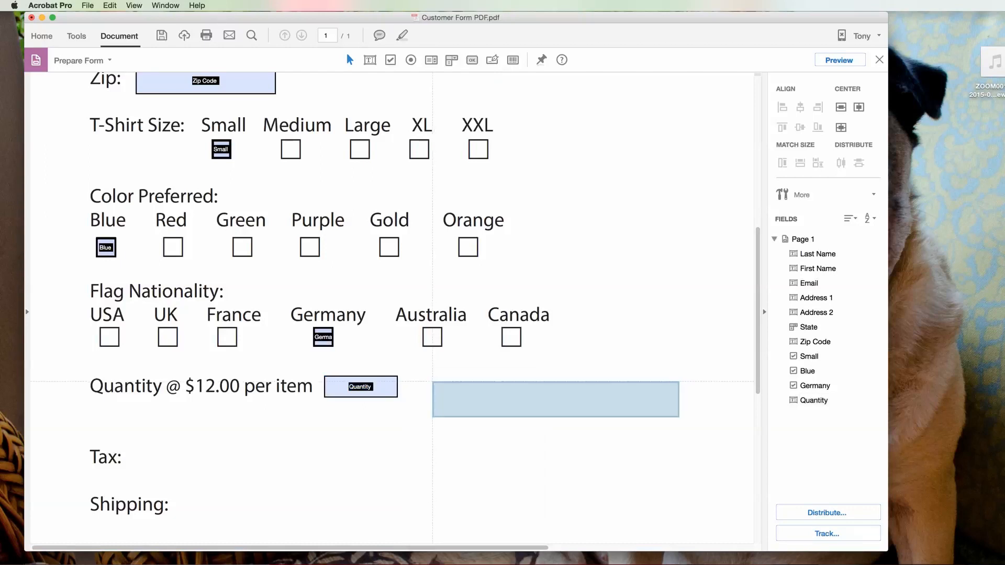
drag(413, 375, 475, 398)
text(Price)
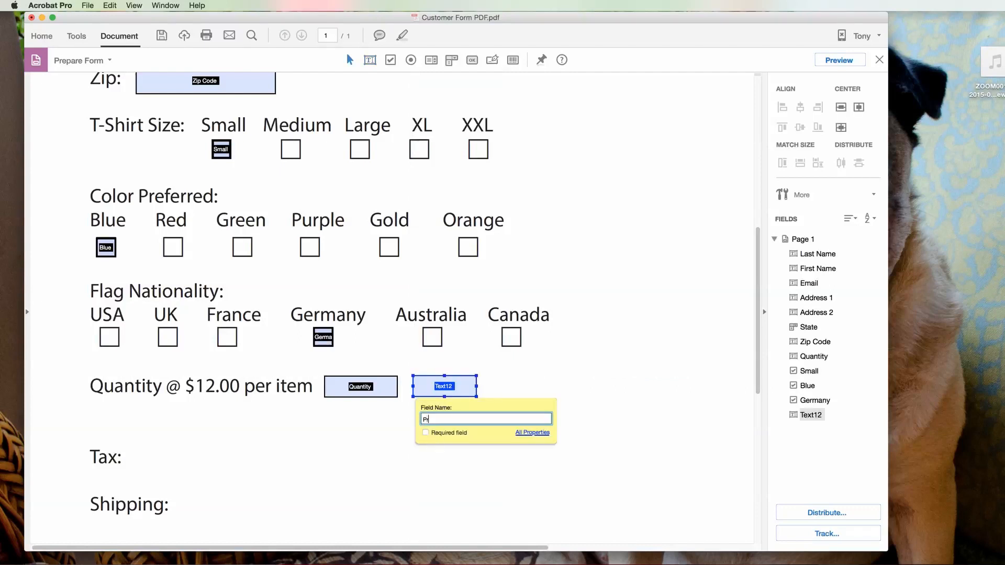
click(538, 434)
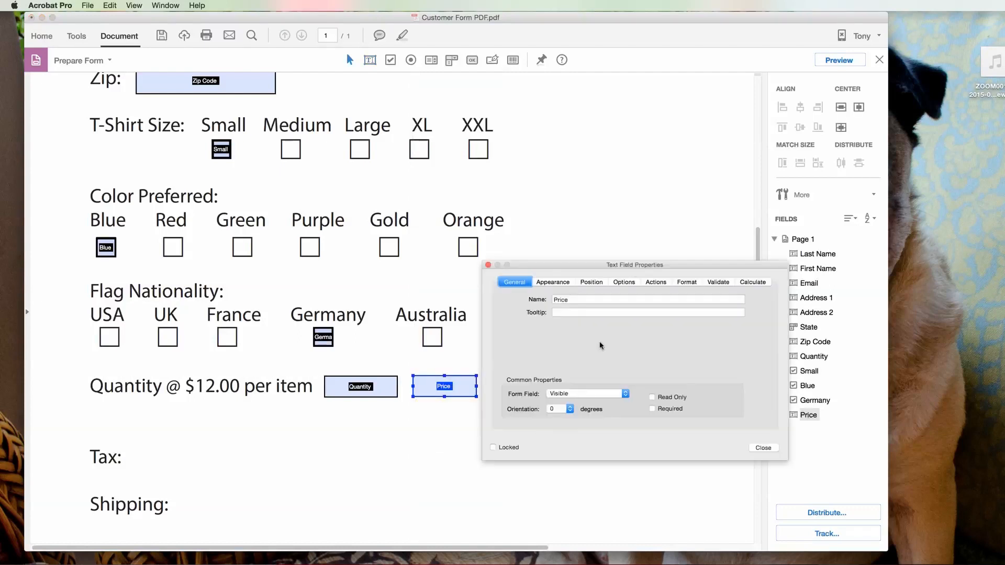
click(687, 283)
click(634, 300)
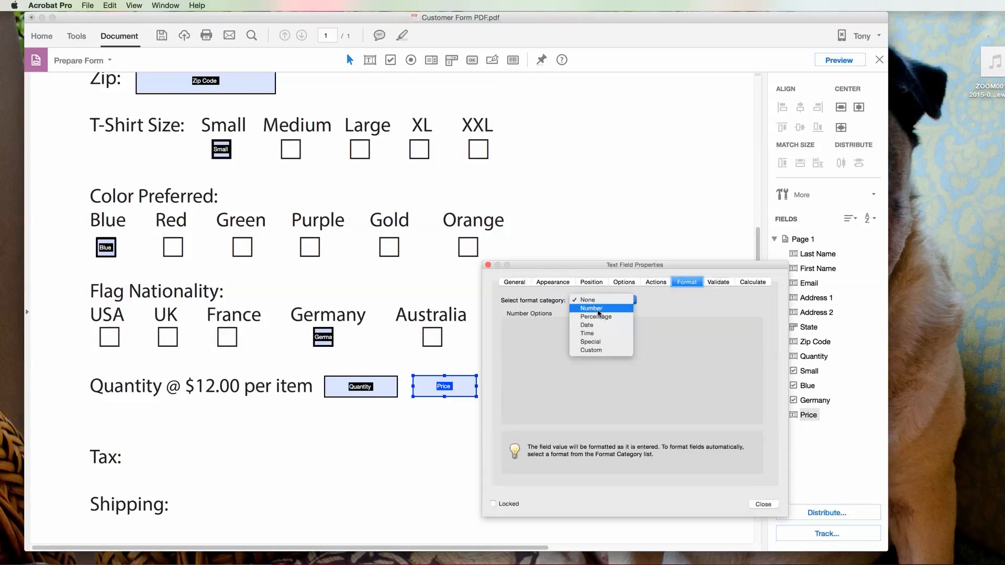
click(592, 308)
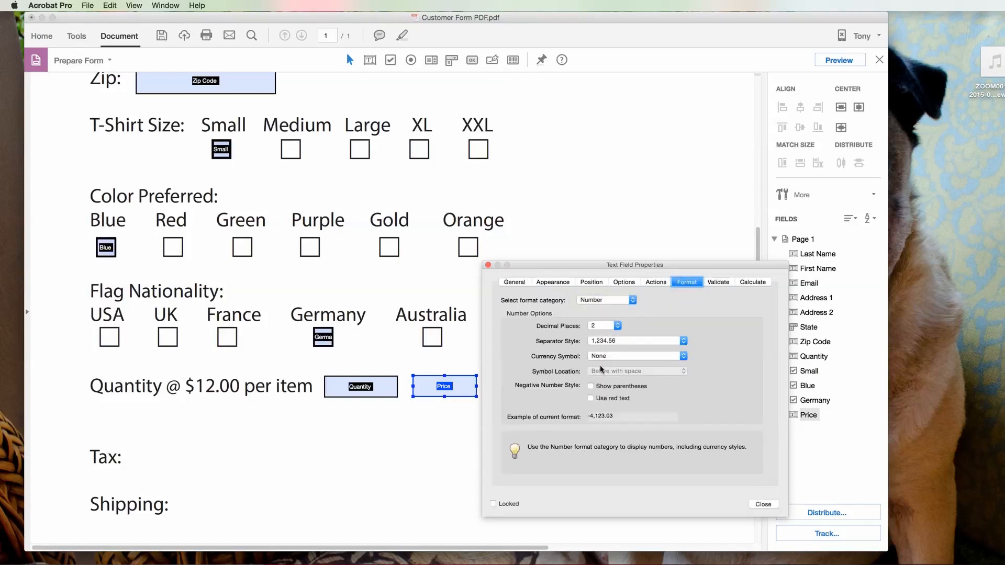
click(677, 358)
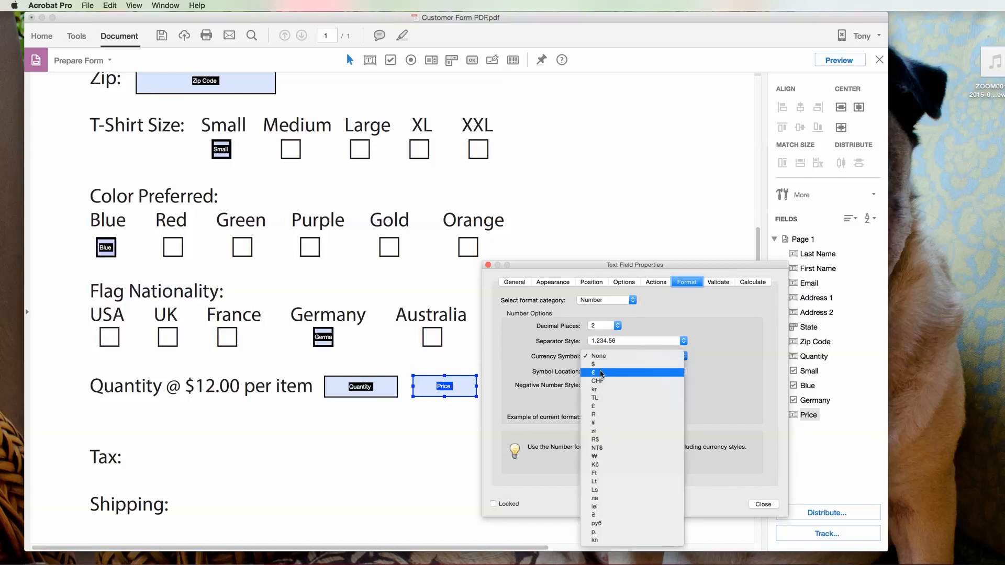
click(602, 365)
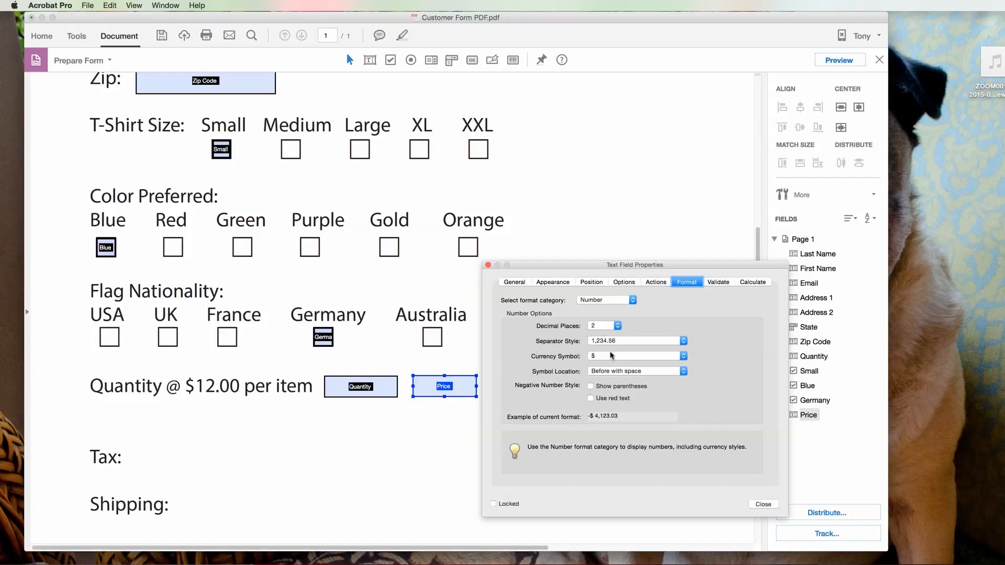
click(763, 504)
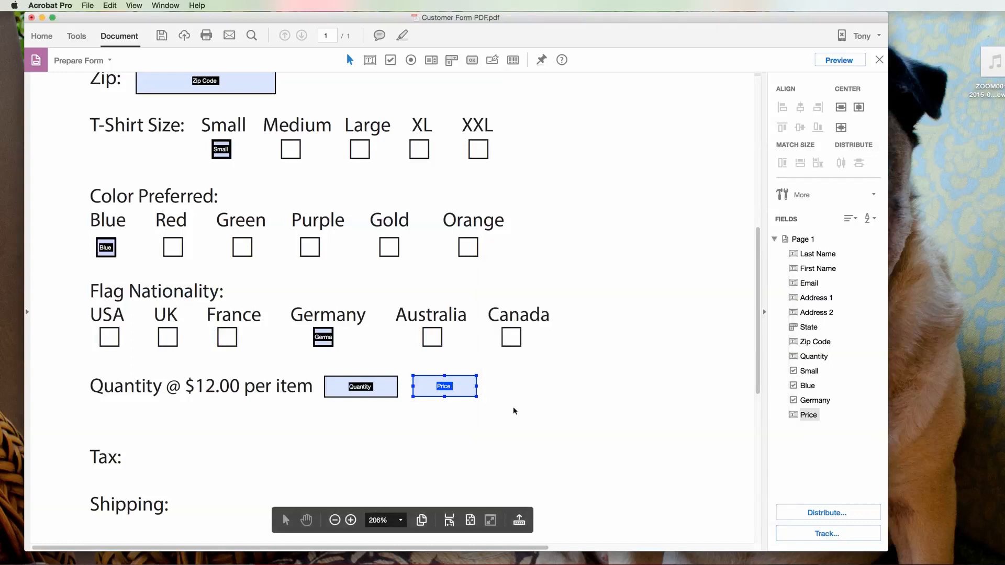
Step: Give the Price field a default value of 12.00
right_click(462, 390)
click(490, 393)
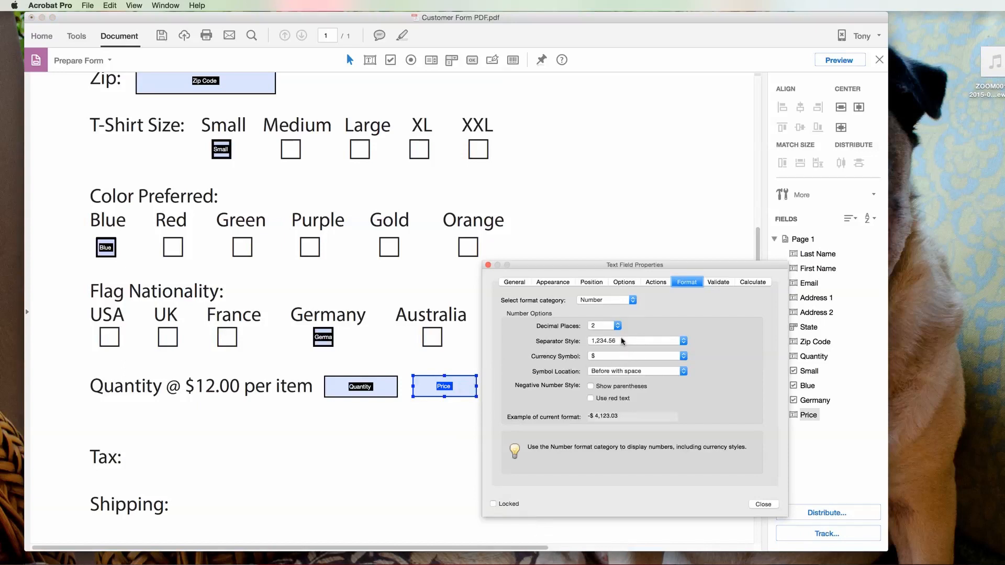
click(624, 285)
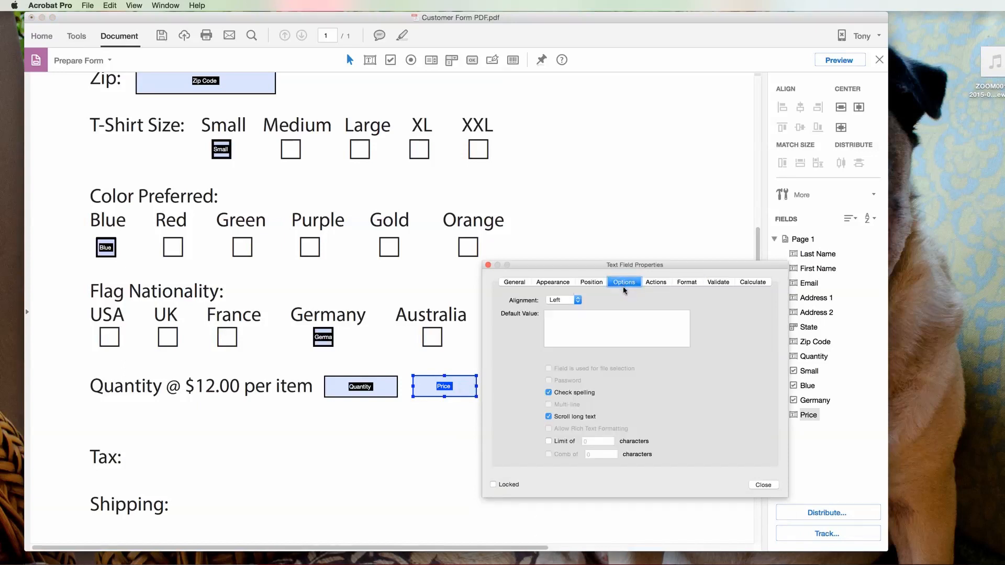
click(558, 325)
text(12)
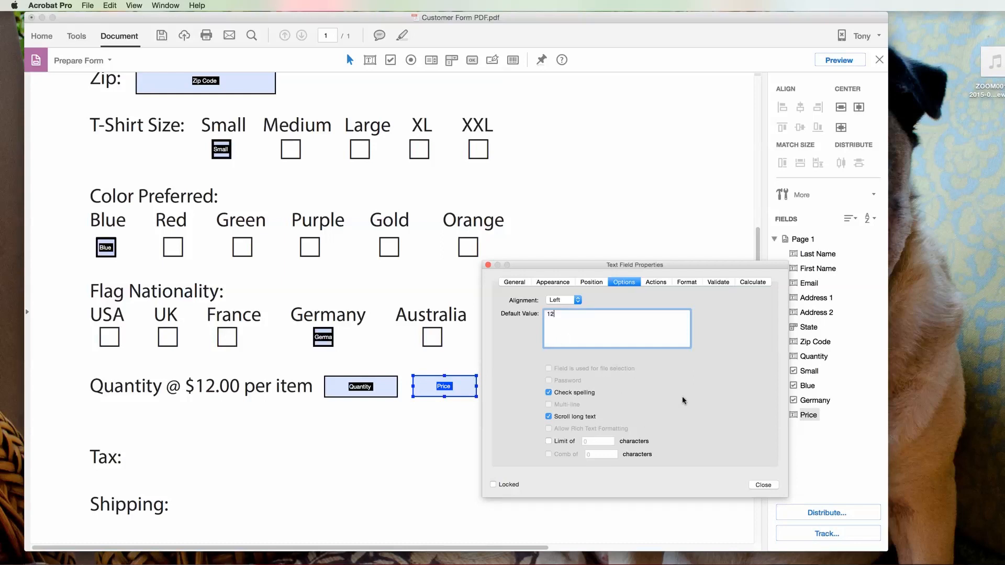
click(764, 486)
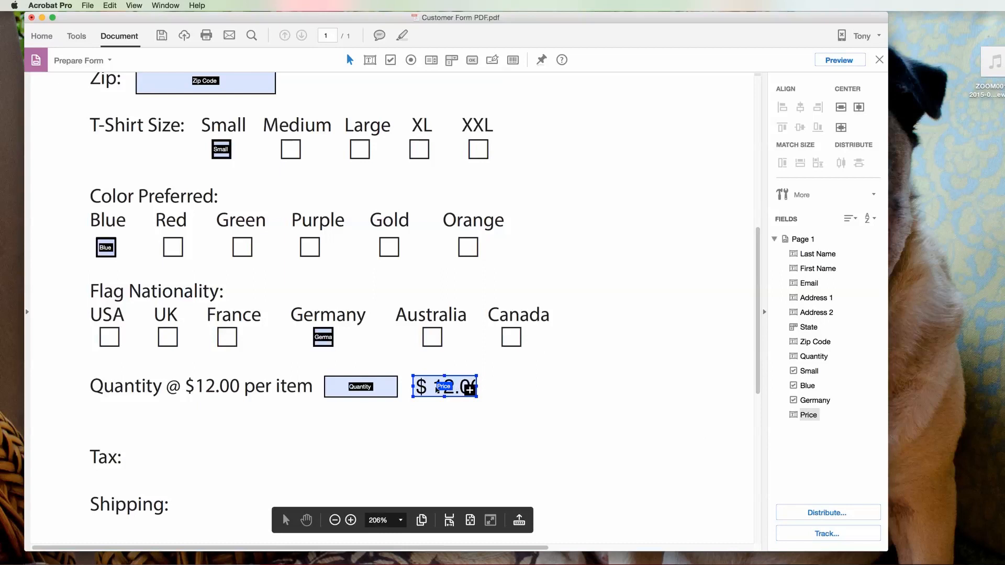
Step: Set the Price field's font size to 9
right_click(460, 388)
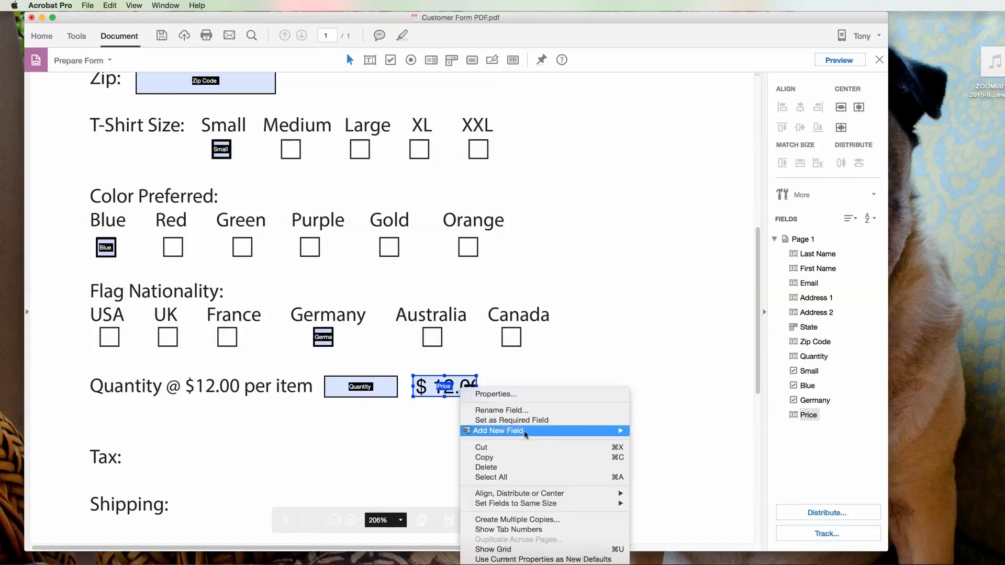
click(521, 394)
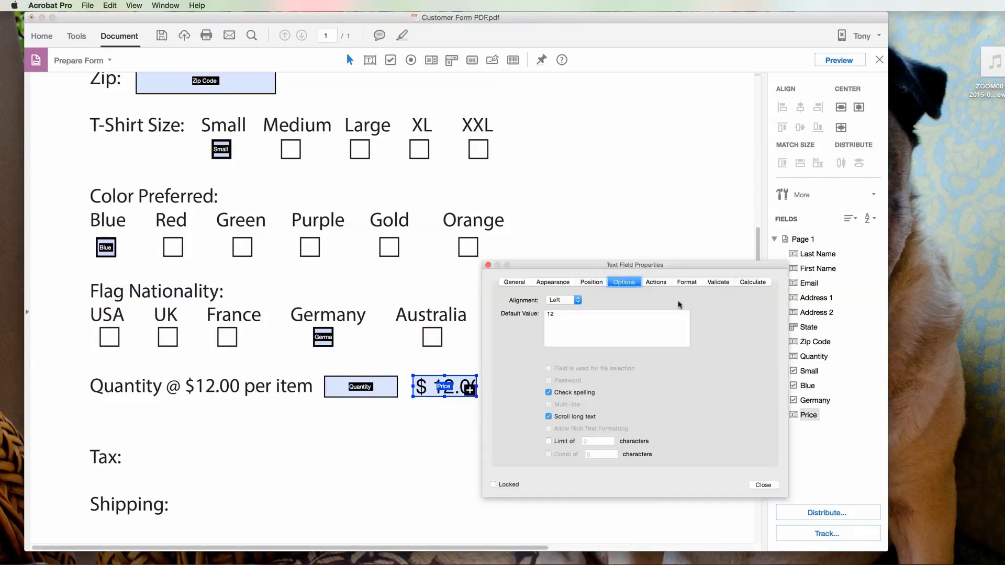
click(554, 283)
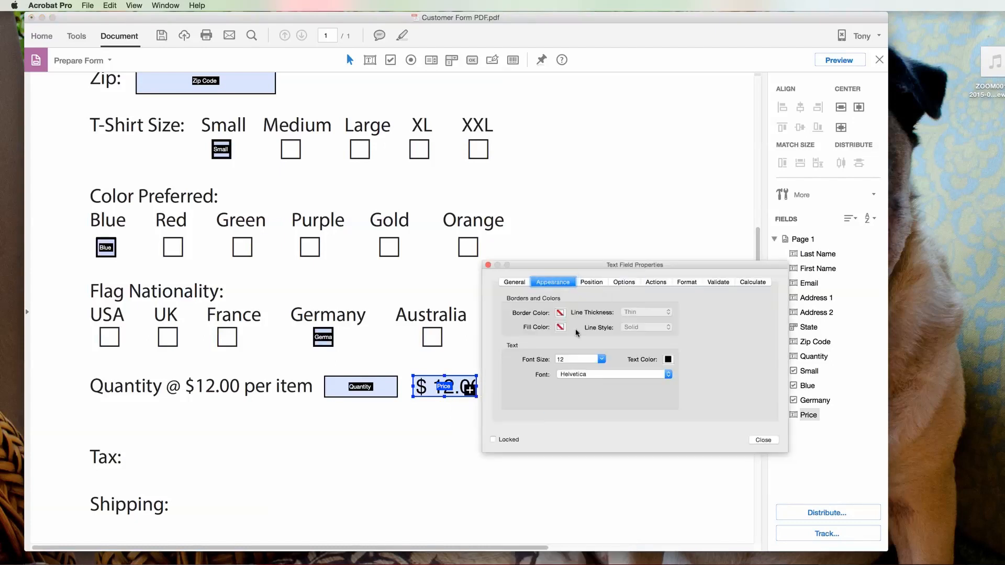
click(601, 359)
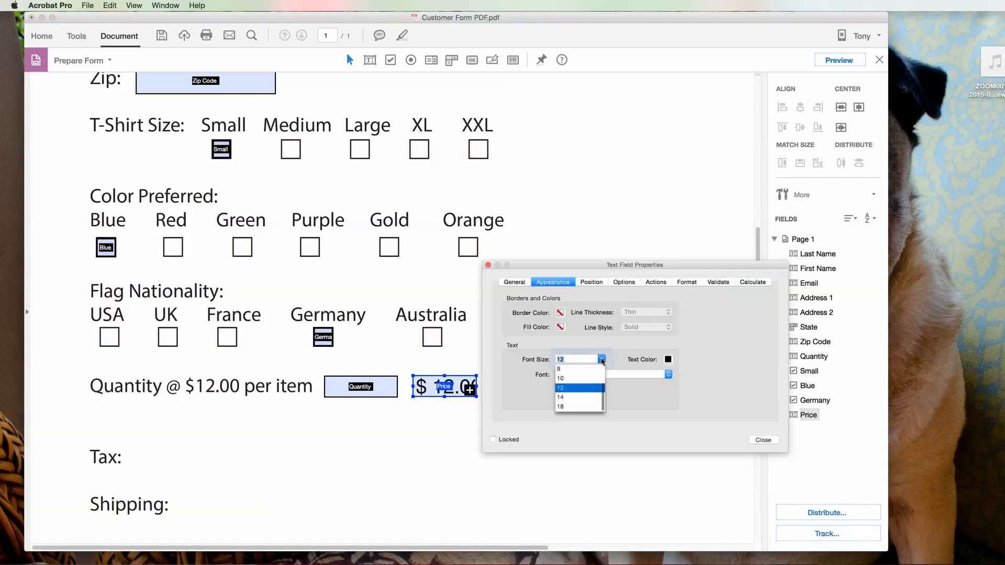
click(564, 374)
click(763, 440)
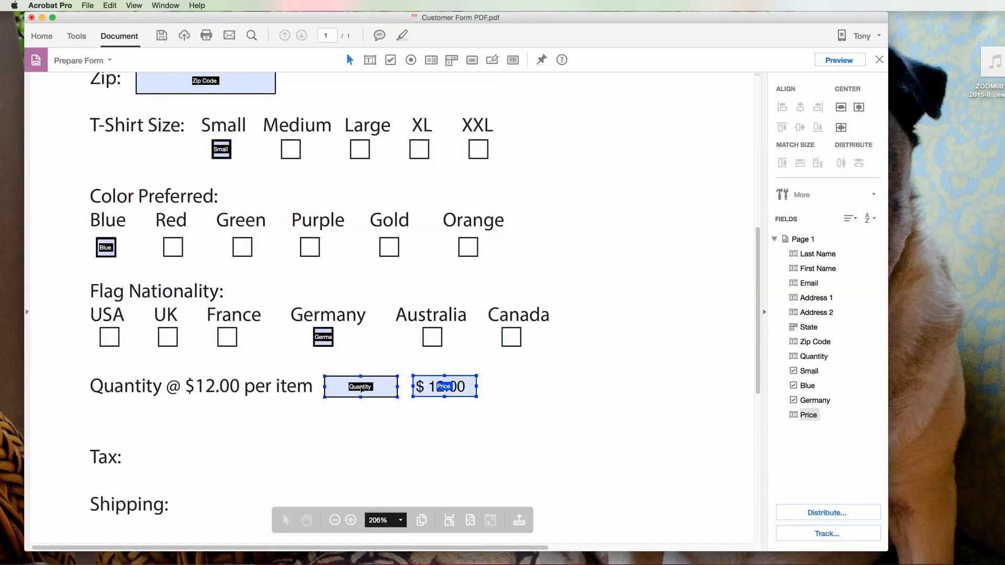
Step: Add a Subtotal text field right of Price, formatted as a Number
right_click(491, 378)
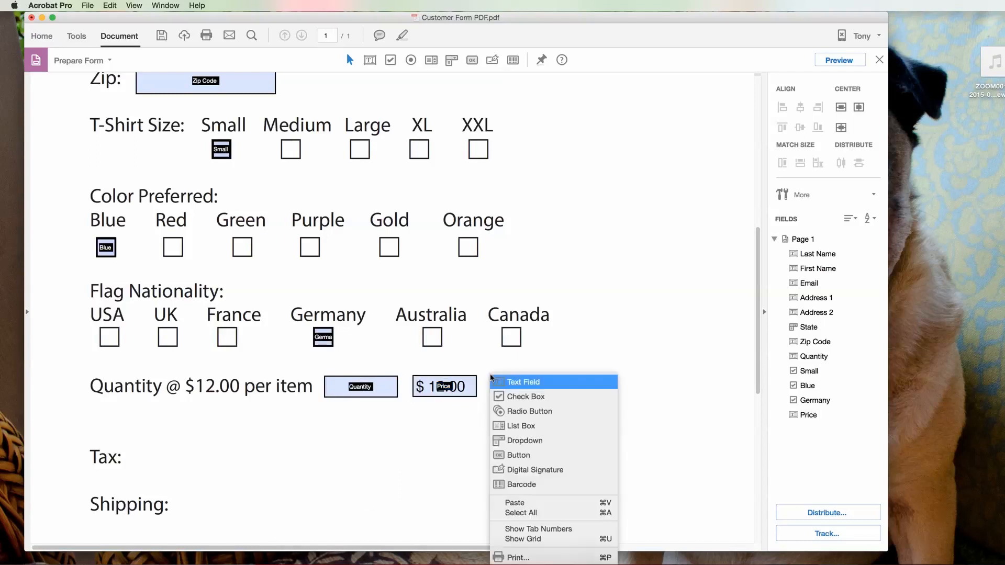
click(518, 382)
drag(490, 376, 590, 399)
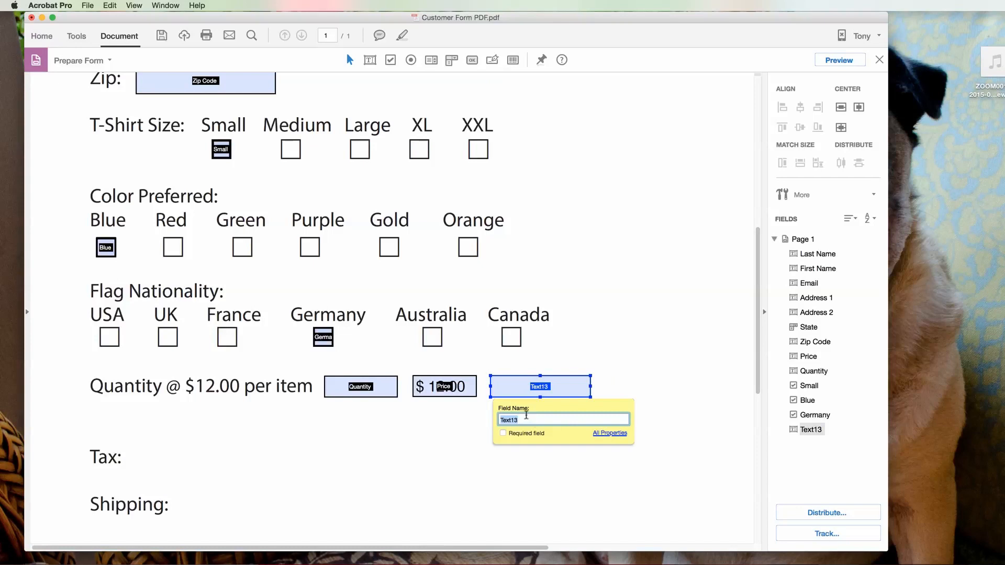
text(Subtotal)
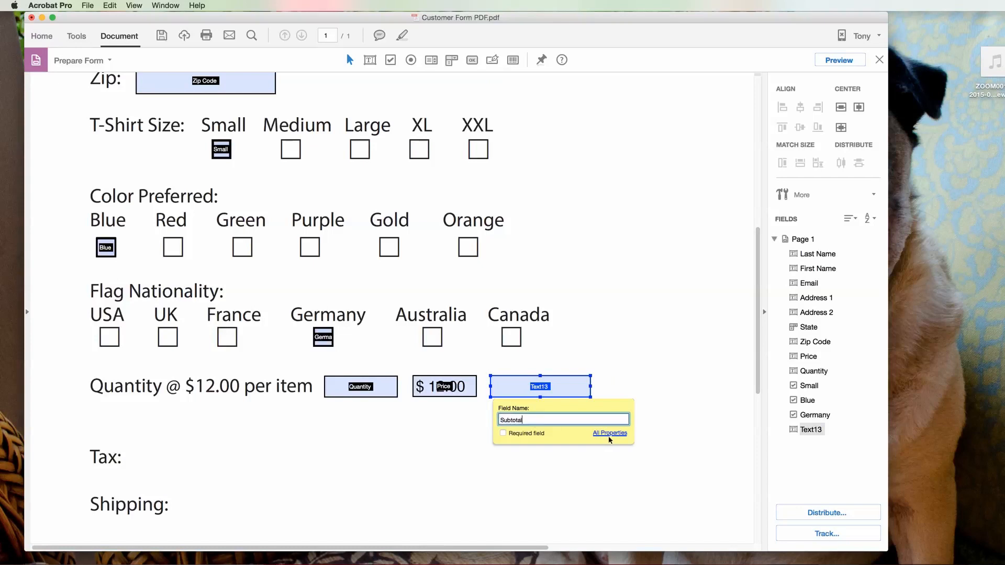
click(610, 434)
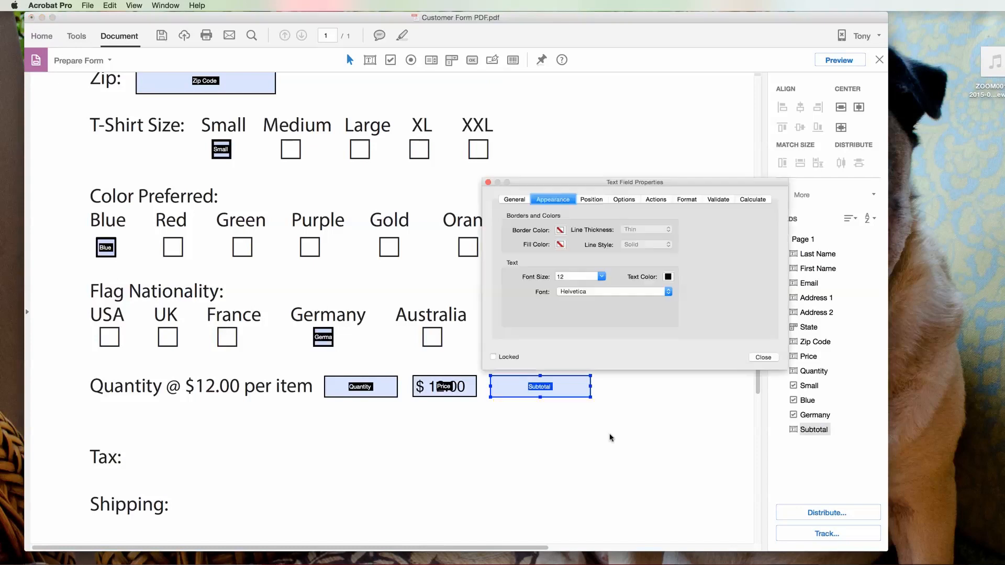
click(685, 200)
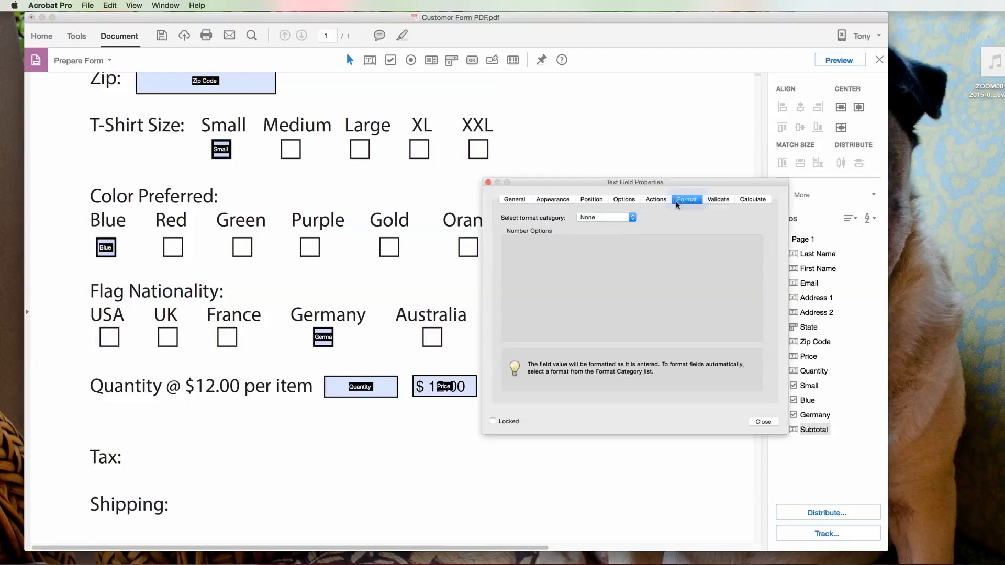
click(631, 218)
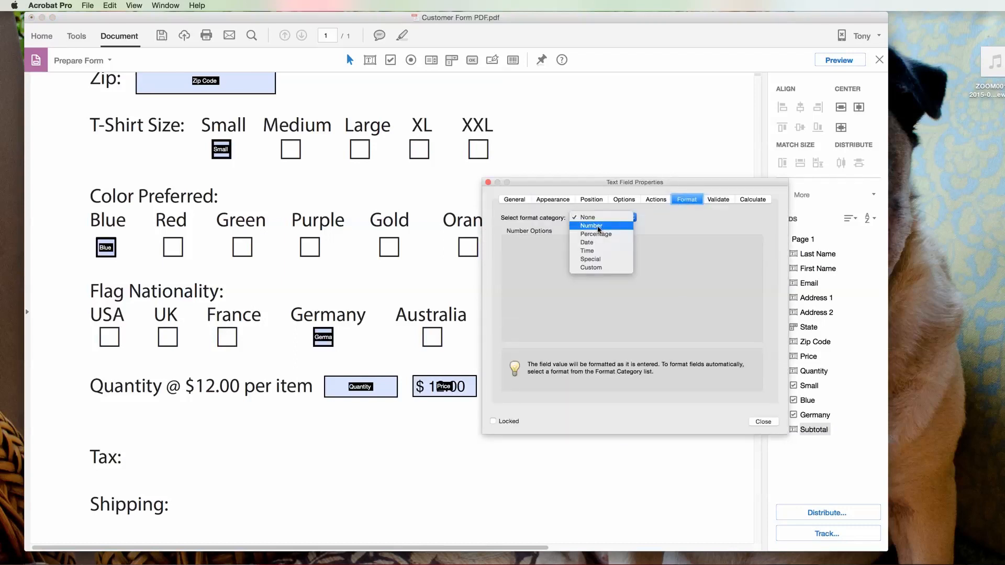
click(598, 226)
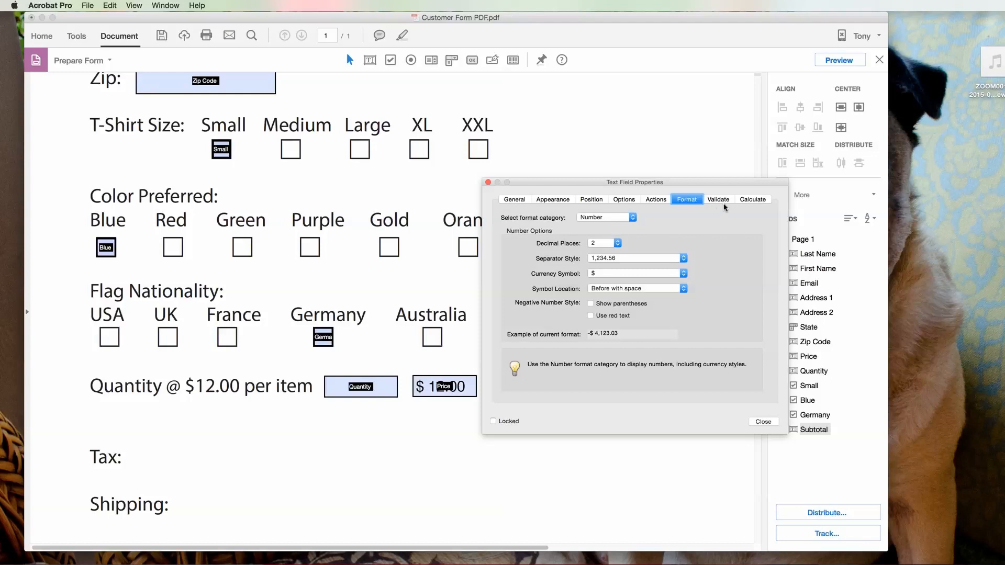
Step: Calculate Subtotal as the product of Price and Quantity
click(752, 201)
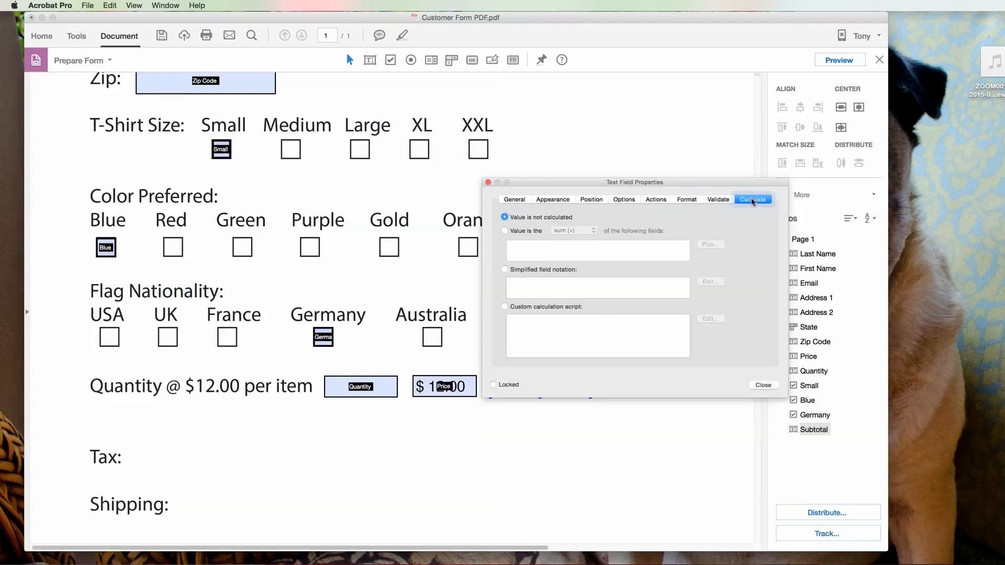
click(504, 230)
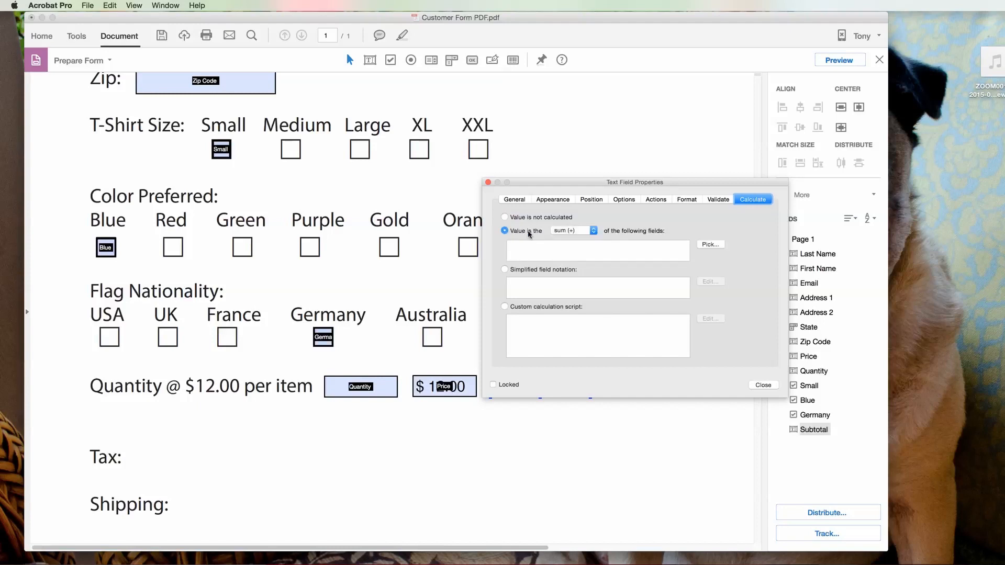
click(594, 231)
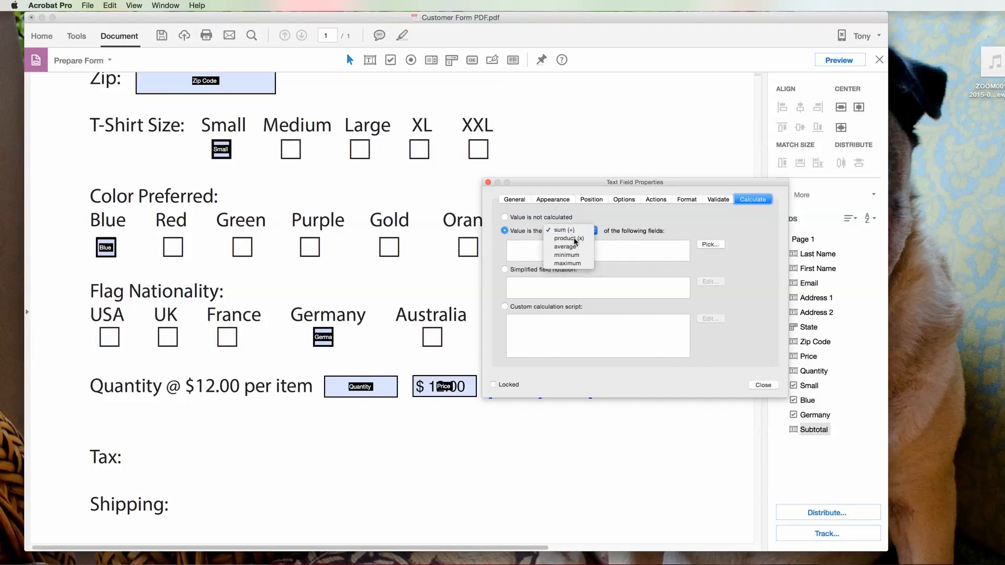
click(580, 239)
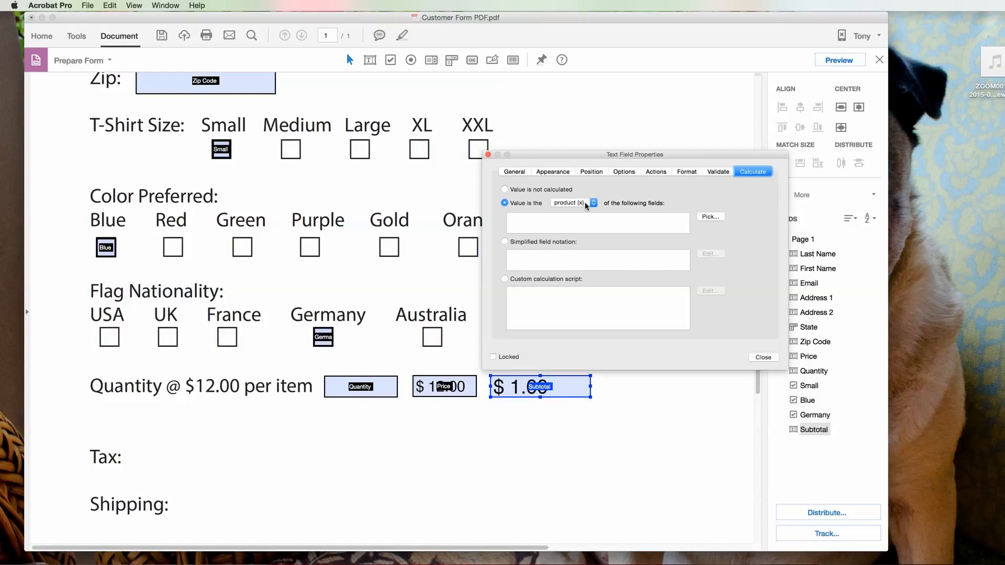
click(712, 218)
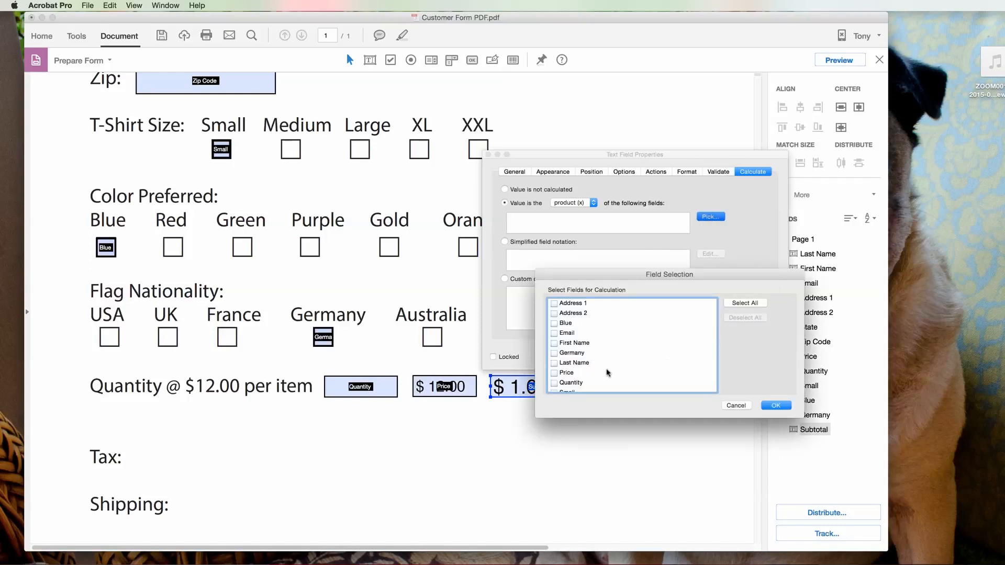
click(554, 382)
scroll(661, 374, down, 2)
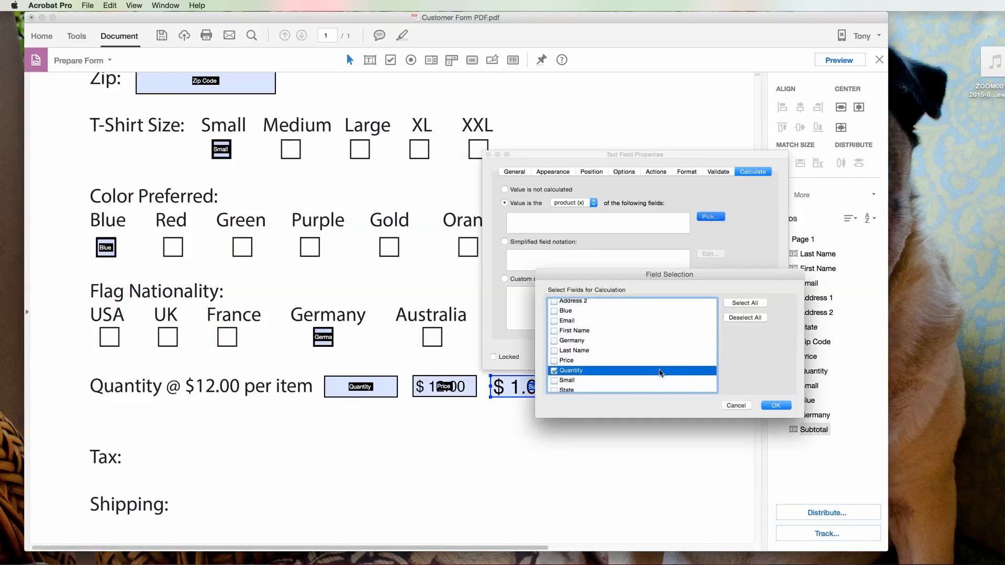
click(554, 349)
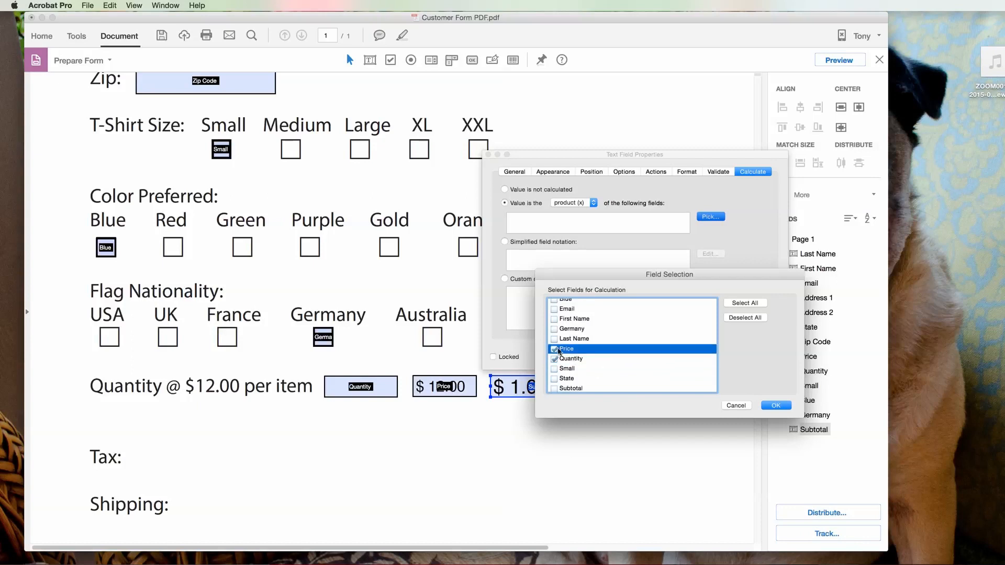
click(775, 406)
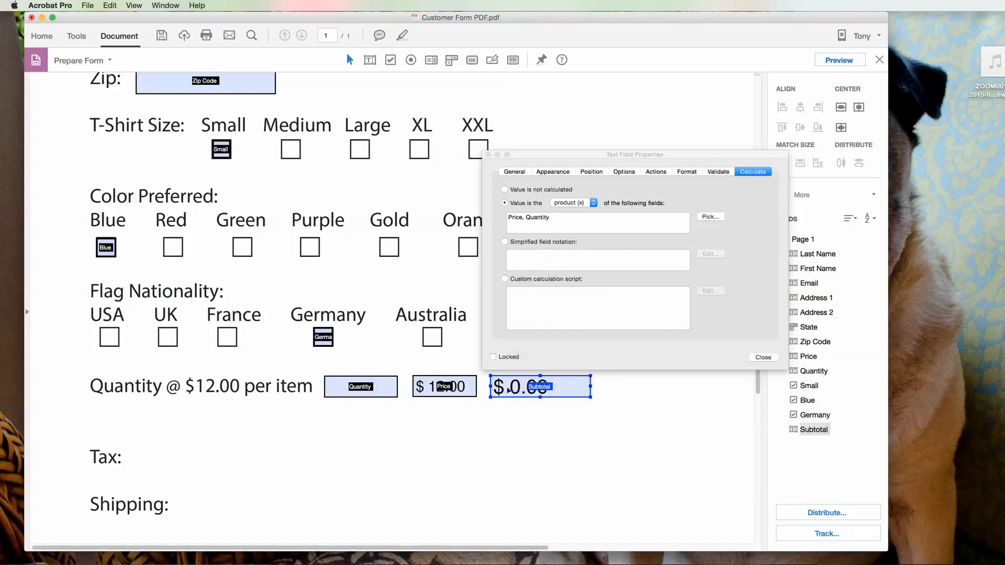
click(763, 357)
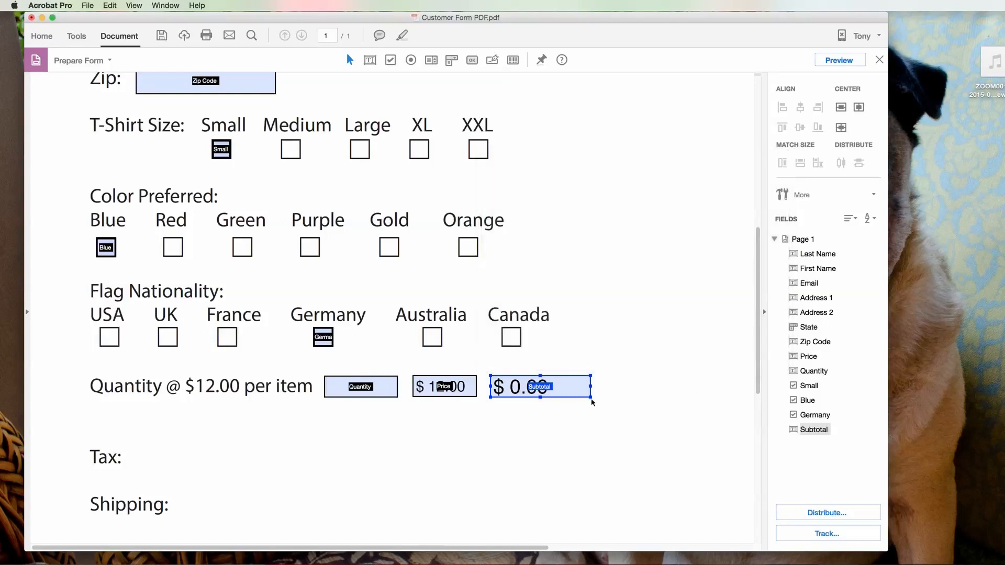
Step: Draw a text field named Tax Amount beside the Tax label and bring up its full properties
right_click(133, 445)
click(177, 454)
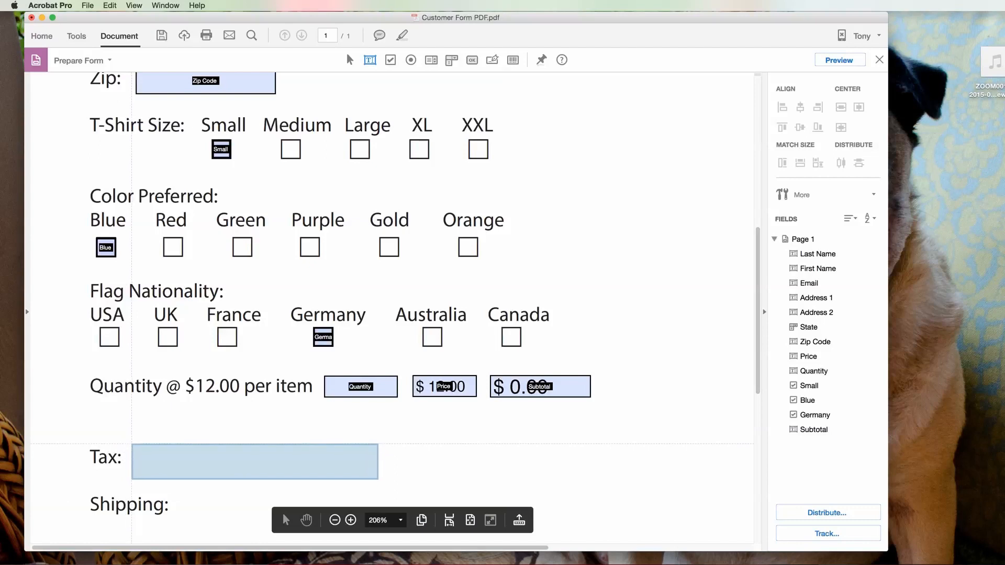
drag(131, 444, 200, 468)
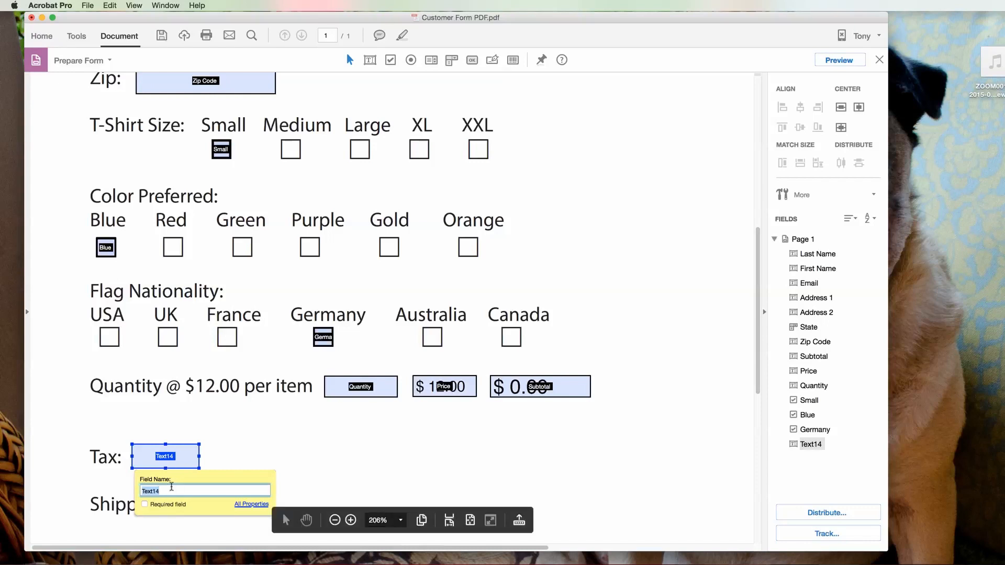
text(Tax)
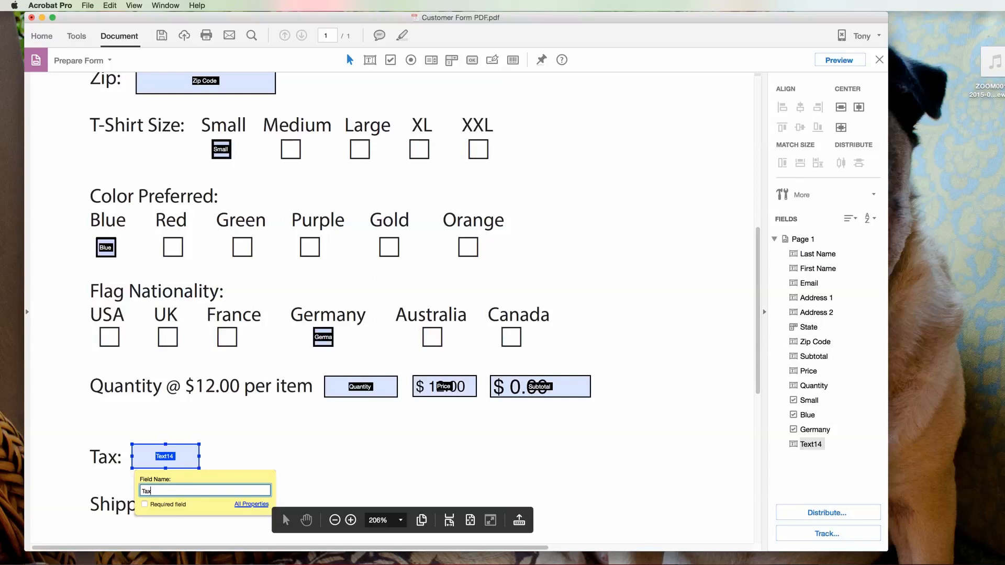
text( Am)
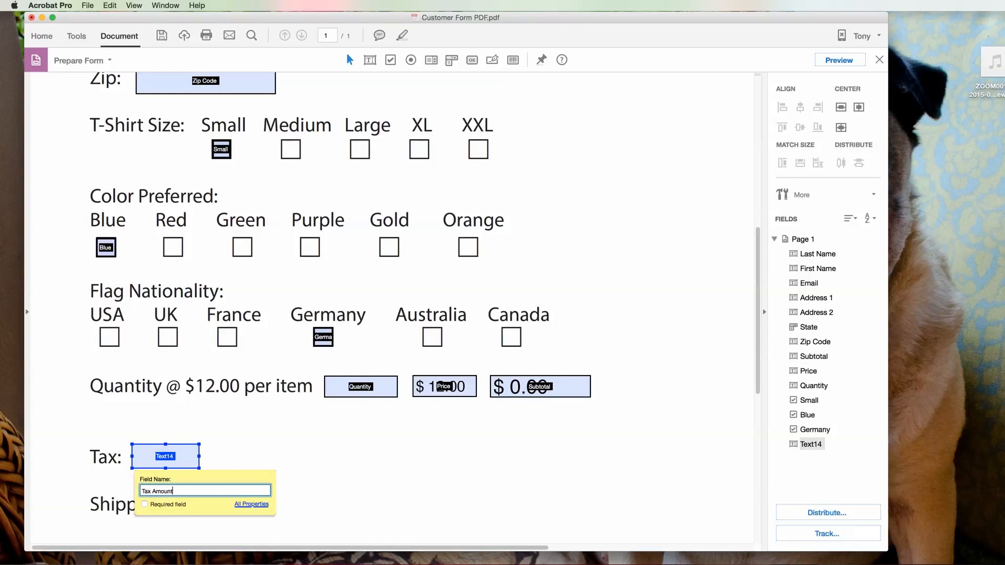
text(ount)
click(251, 505)
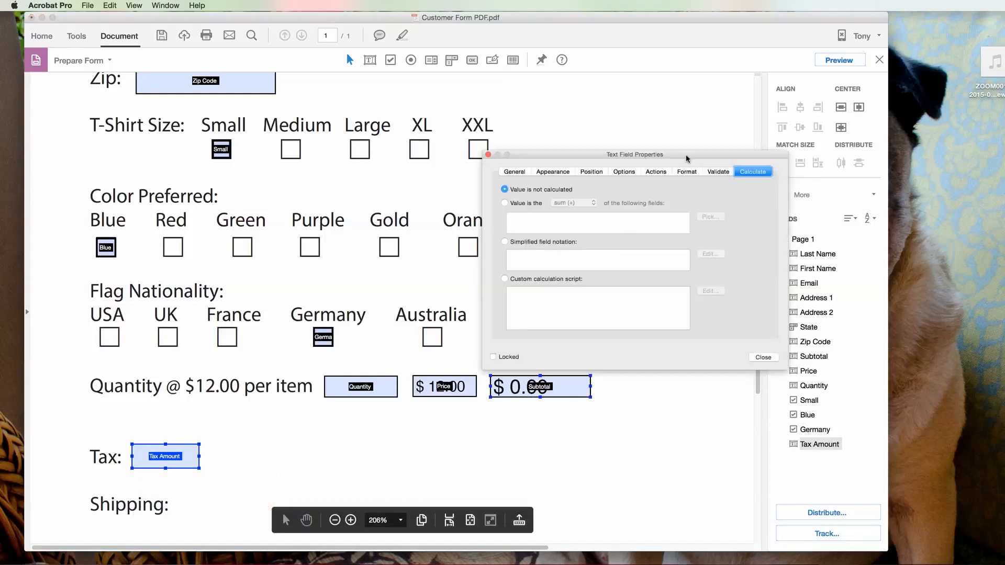
Step: Format Tax Amount as a Number without currency symbol, defaulting to 0.07
click(687, 172)
click(623, 192)
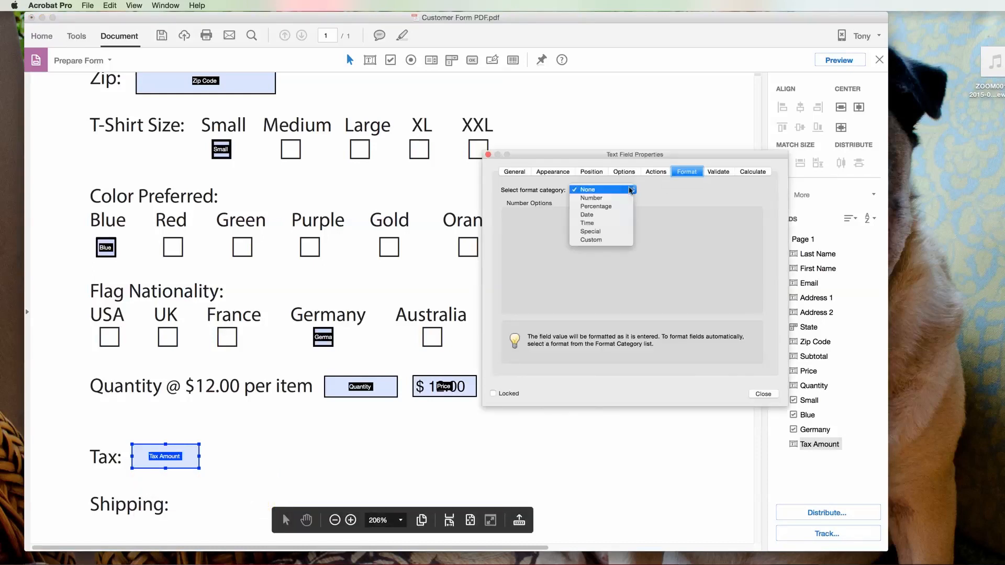
click(602, 195)
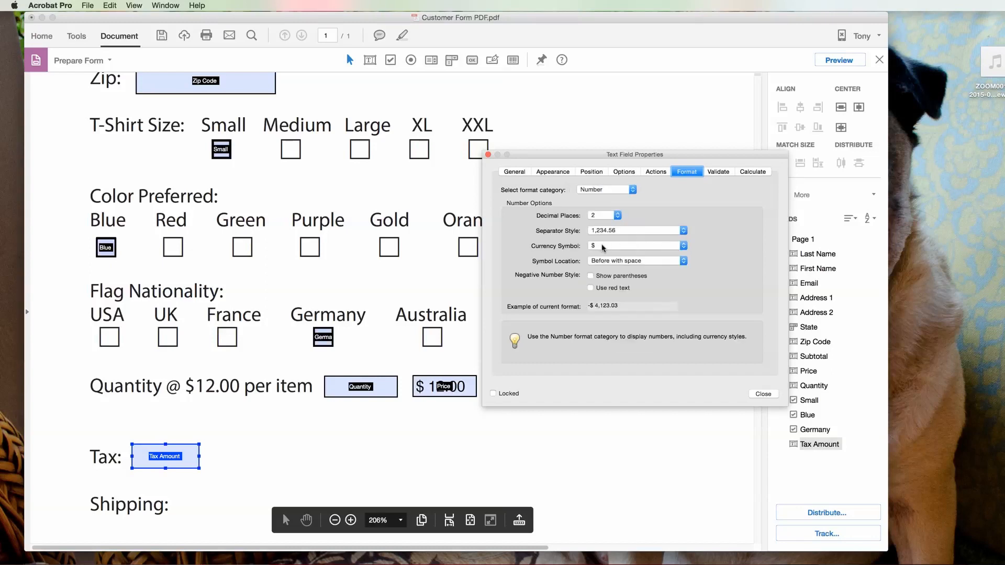
click(684, 246)
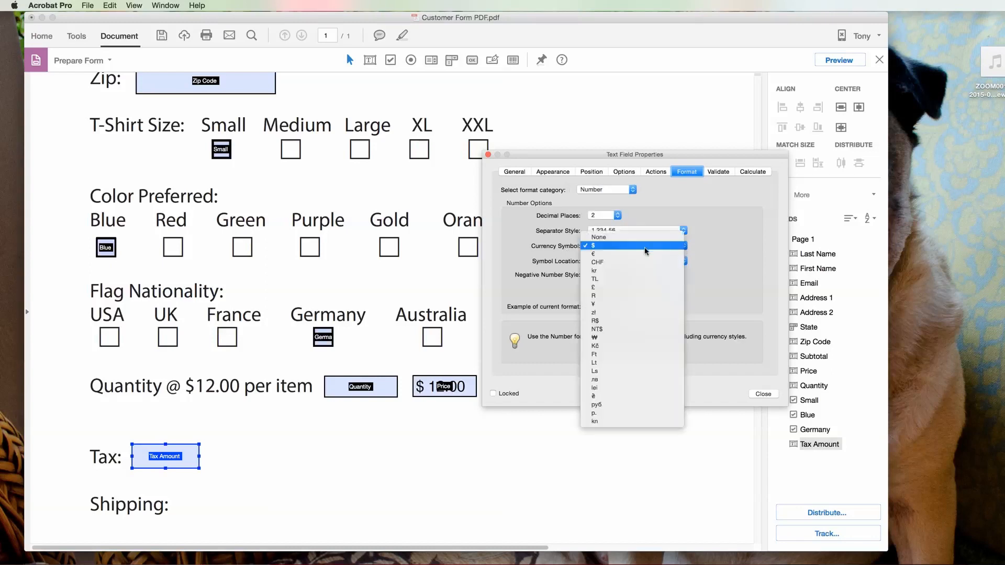
click(610, 238)
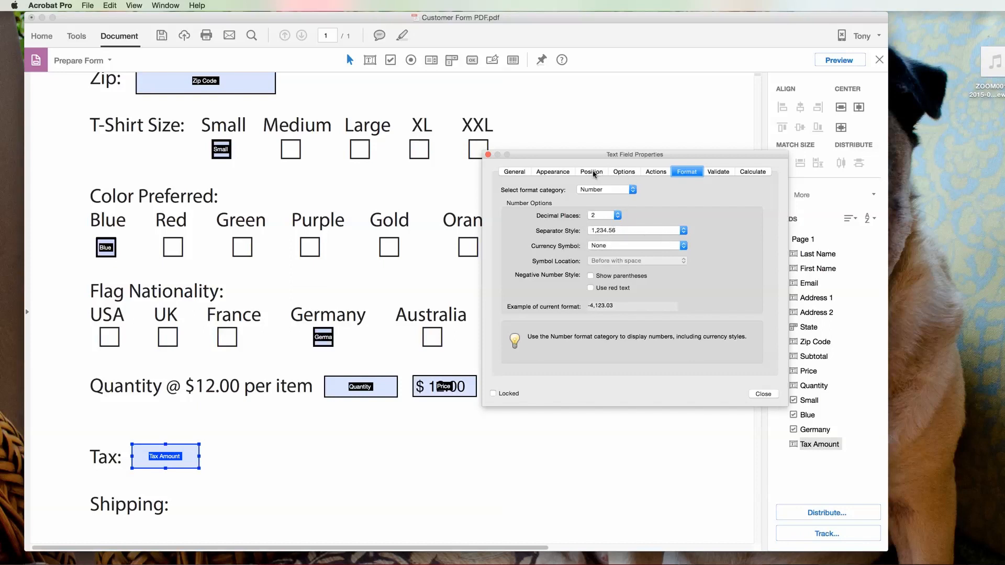
click(625, 172)
click(561, 212)
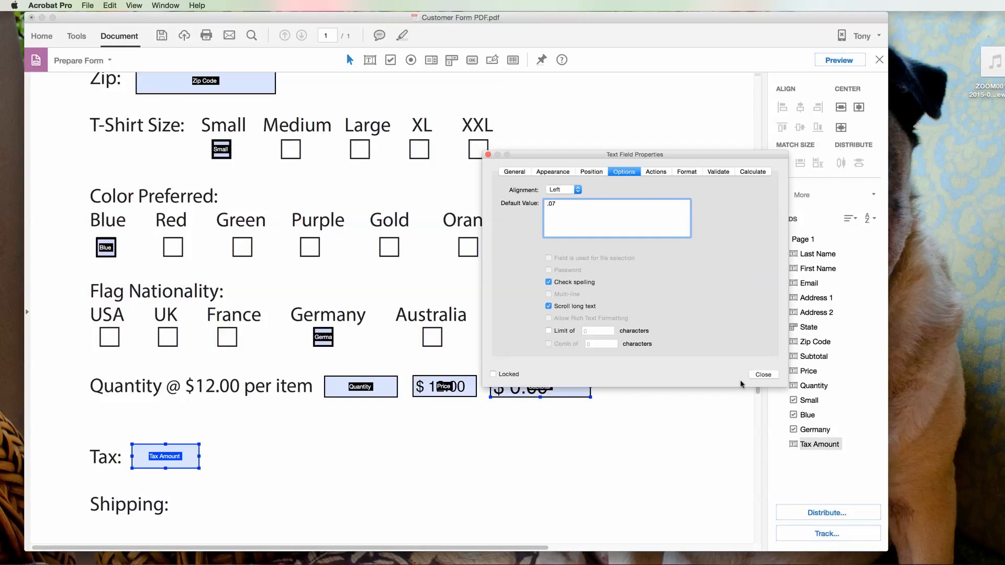
click(762, 375)
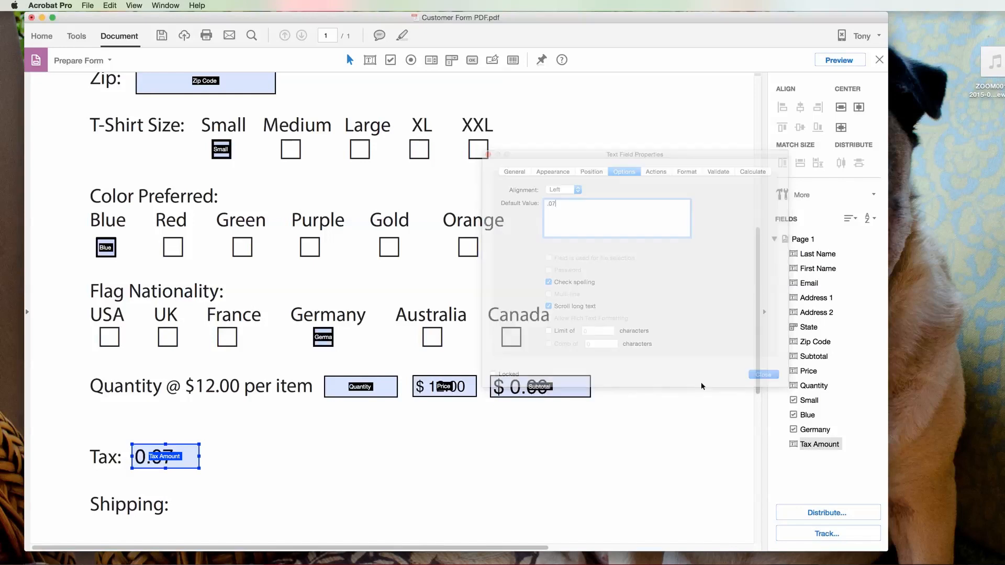
Step: Add a Tax Total text field beside Tax Amount, formatted as a Number
right_click(215, 442)
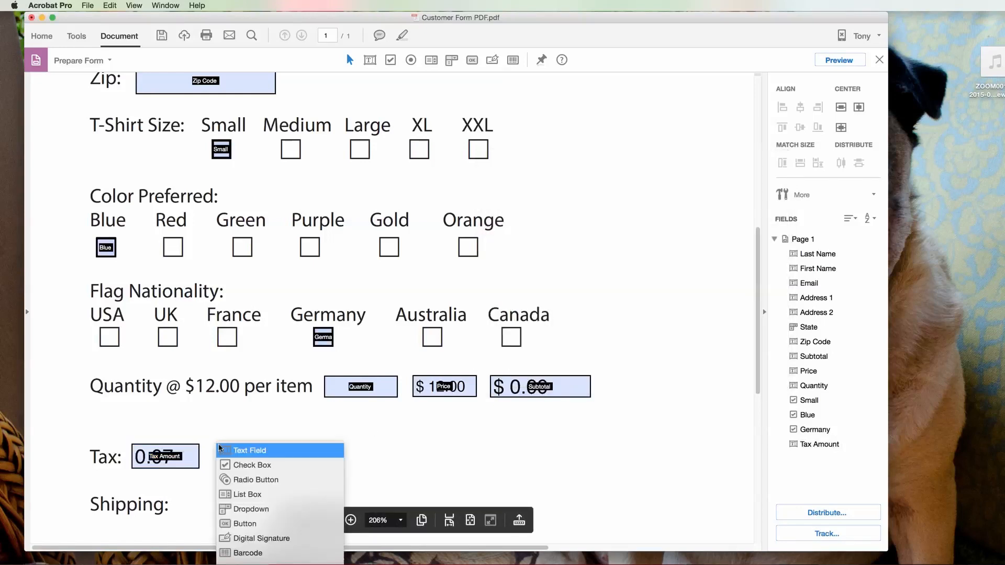
click(256, 451)
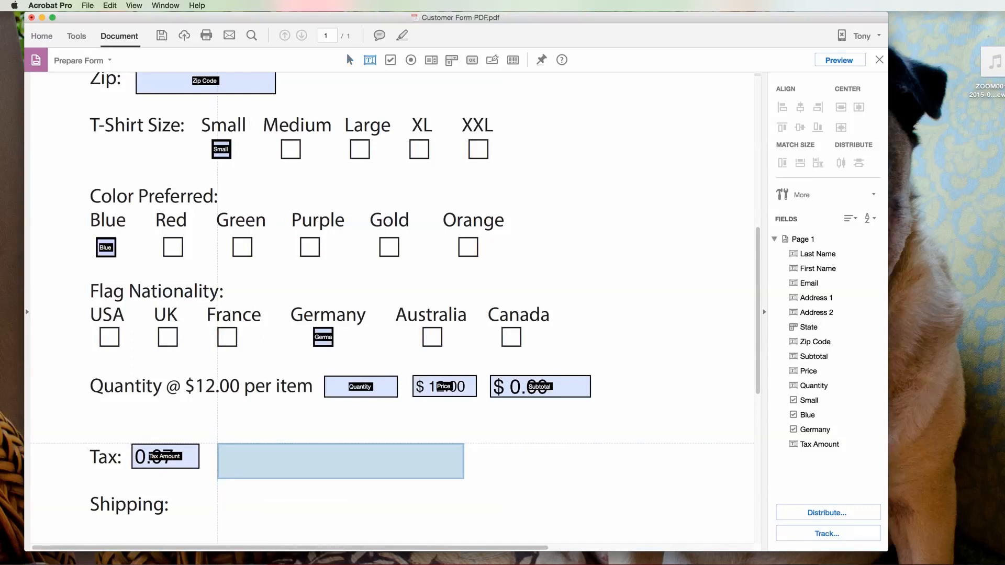
drag(218, 444, 339, 469)
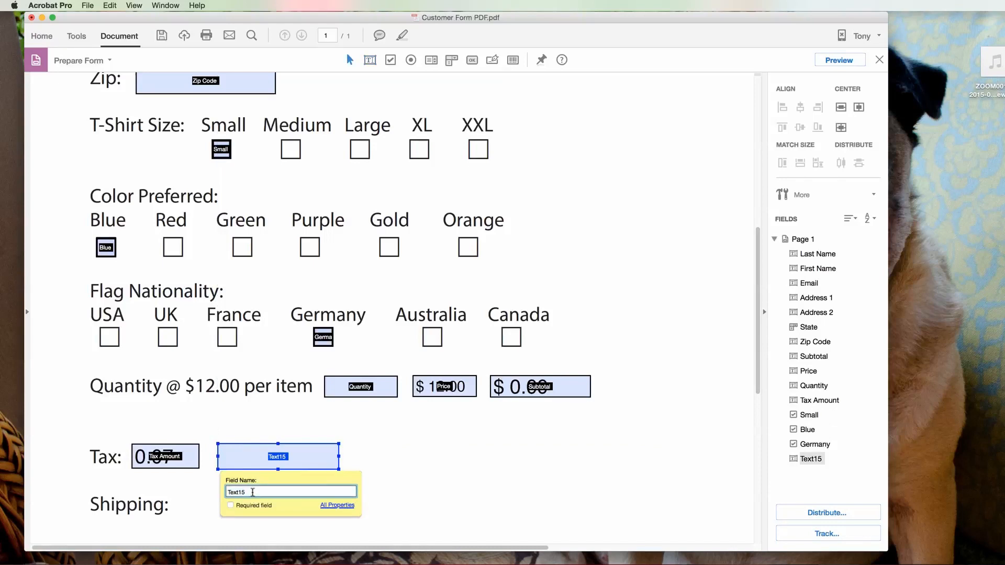
text(Tax Total)
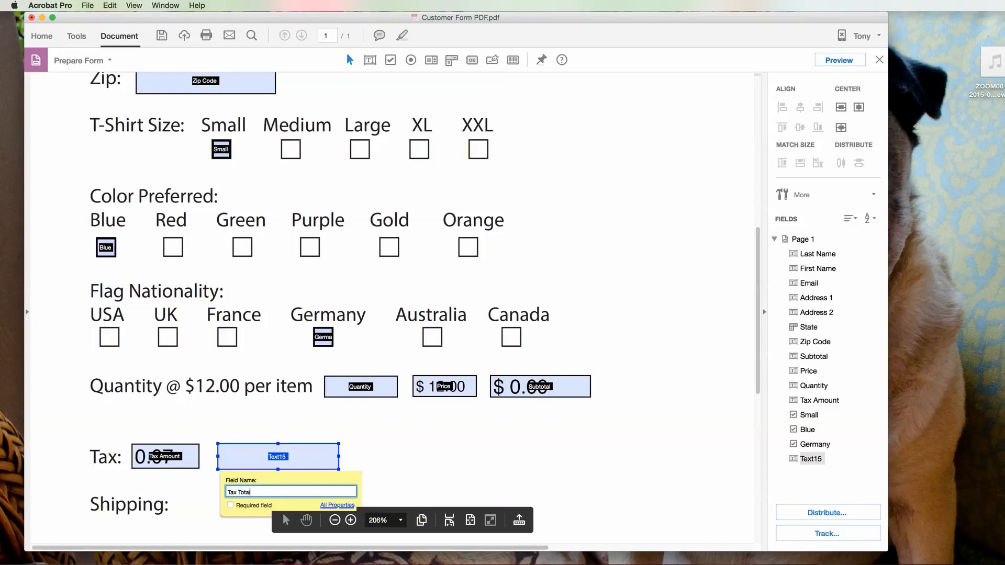
click(337, 506)
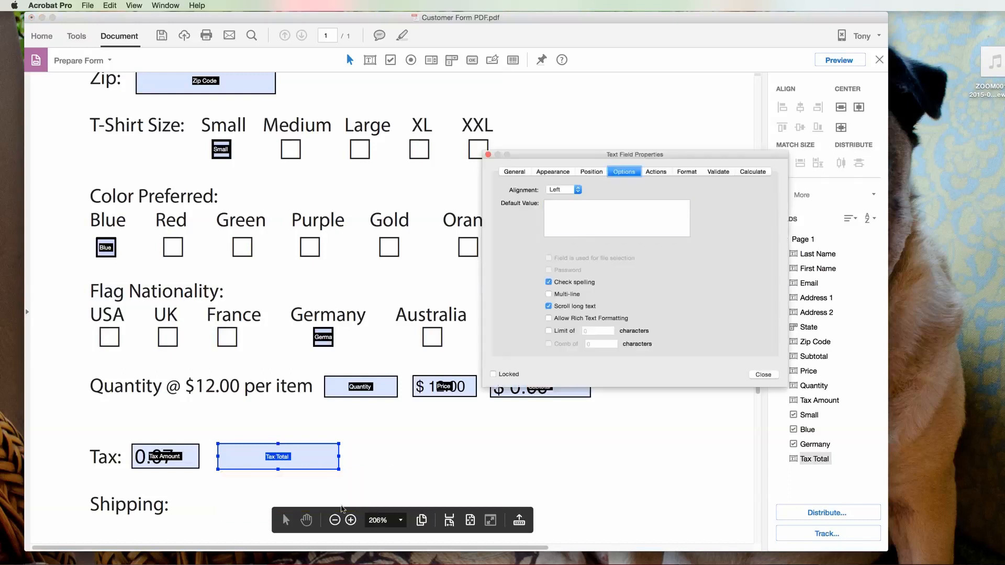
click(686, 172)
click(602, 190)
click(601, 198)
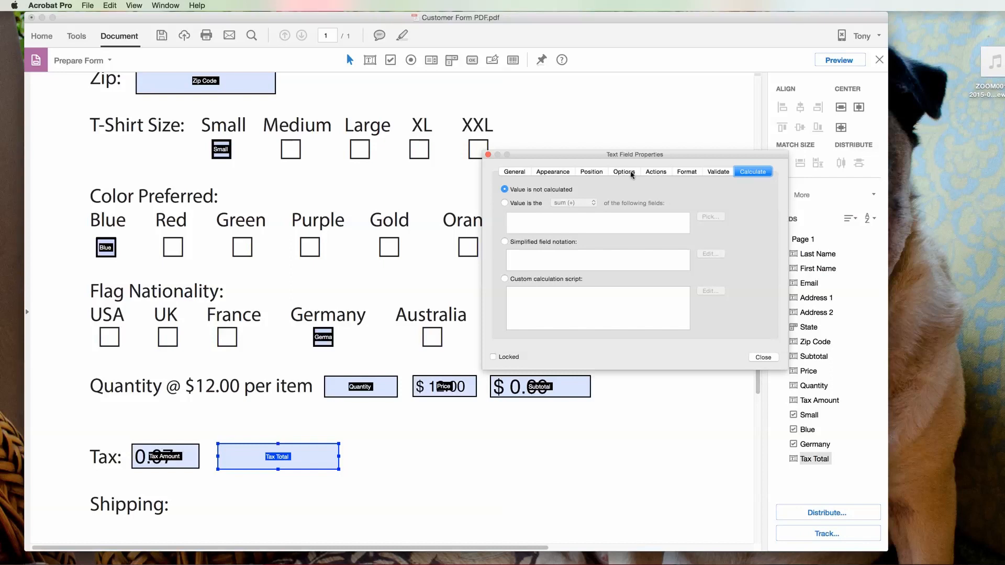
Step: Give Tax Total a $ currency symbol and make it a product calculation
click(683, 172)
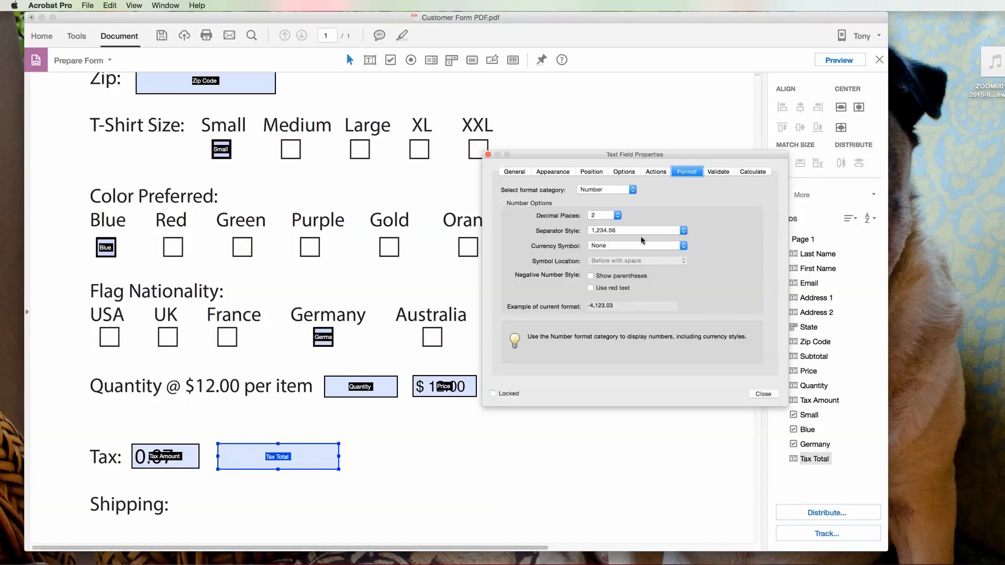
click(684, 246)
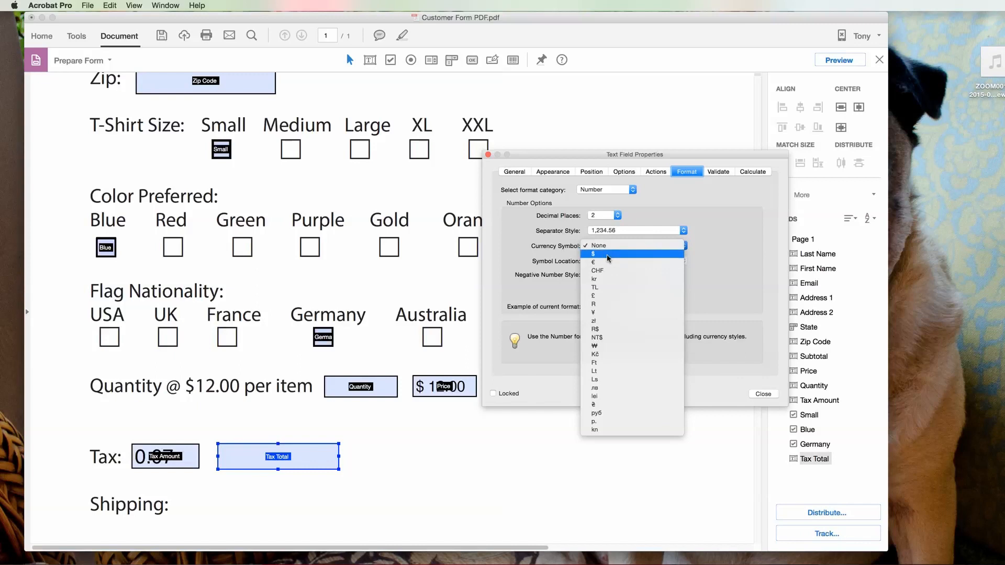
click(608, 256)
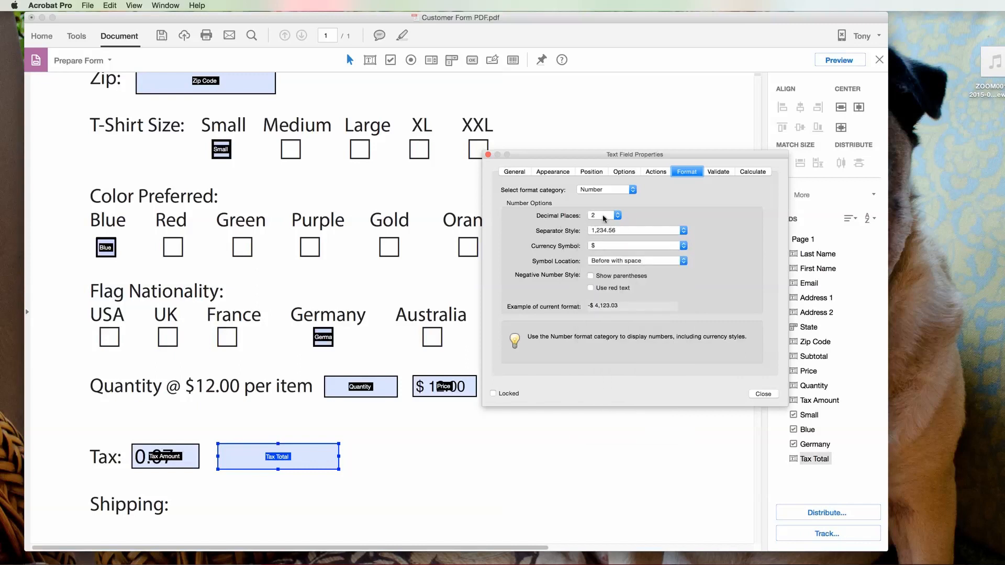
click(748, 175)
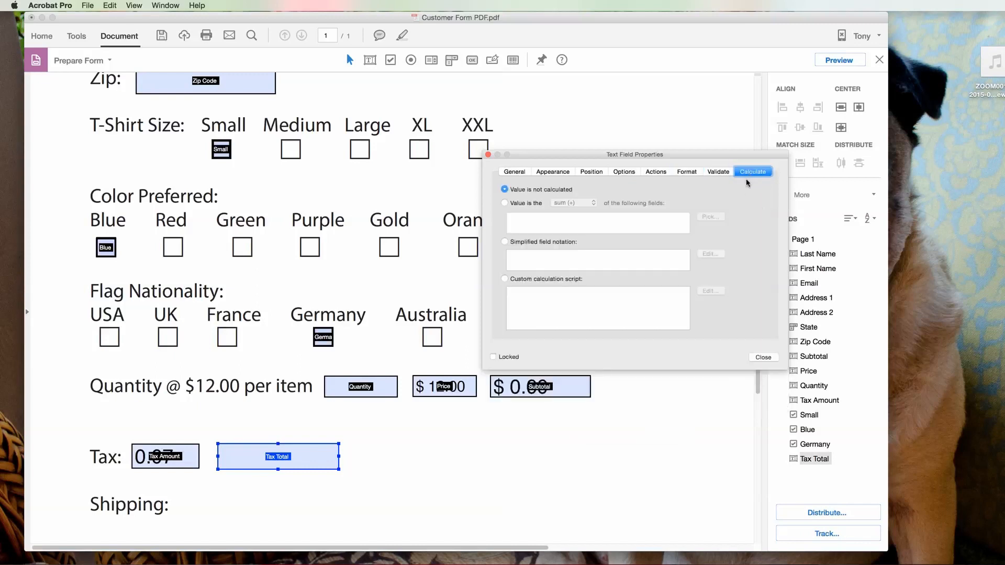
click(505, 204)
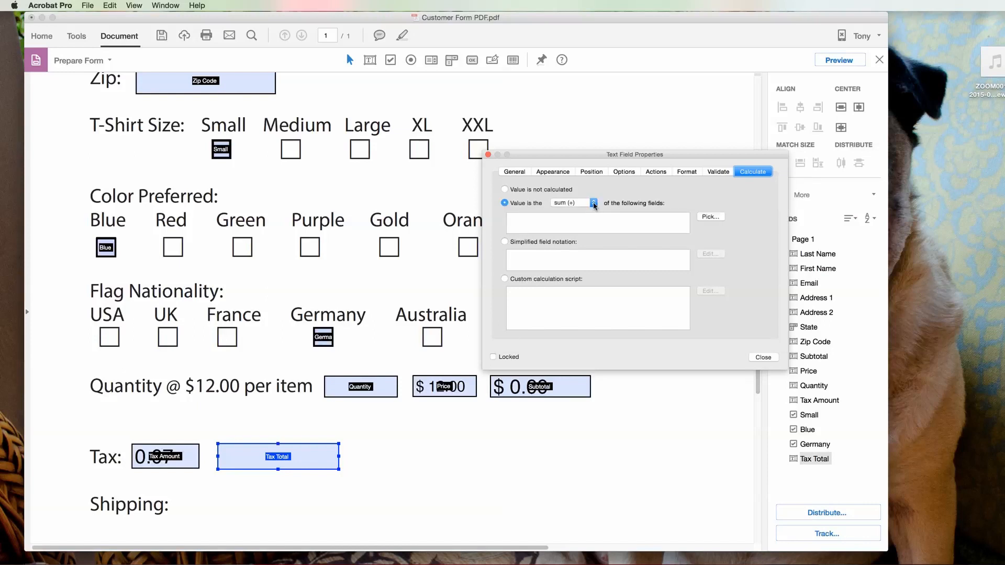
click(594, 204)
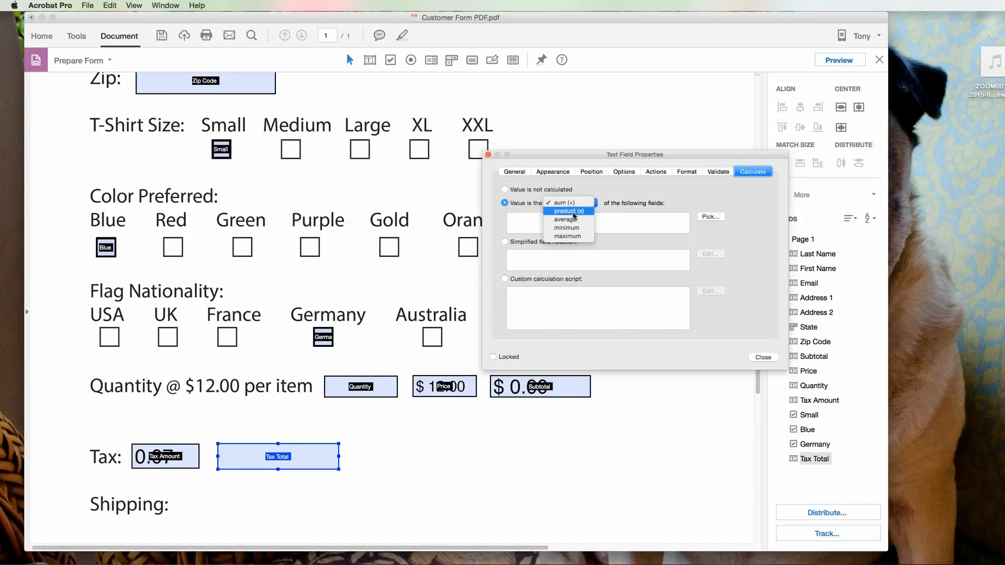
click(575, 212)
Step: Pick Subtotal and Tax Amount as the fields to multiply
click(710, 216)
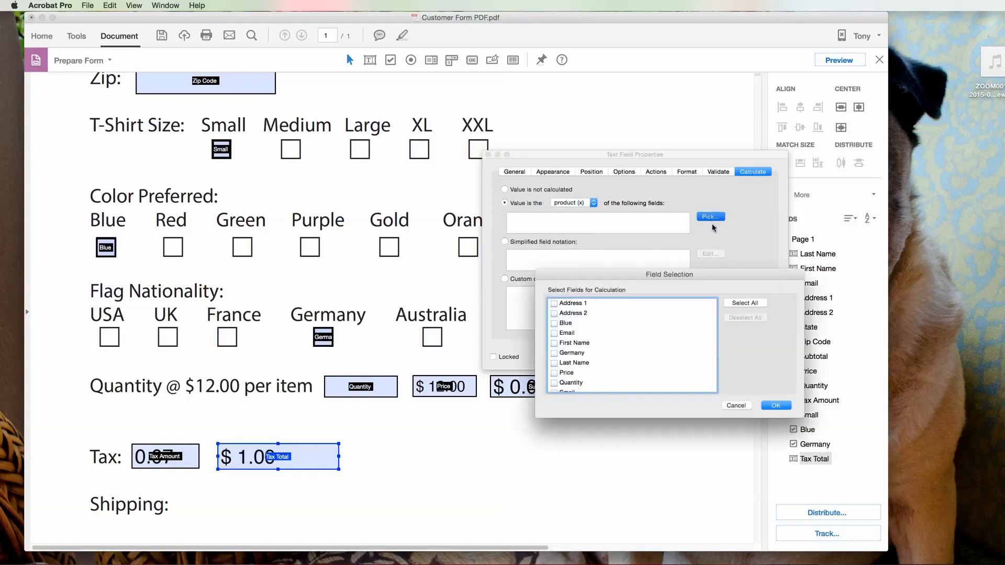
scroll(690, 363, down, 2)
scroll(675, 362, down, 1)
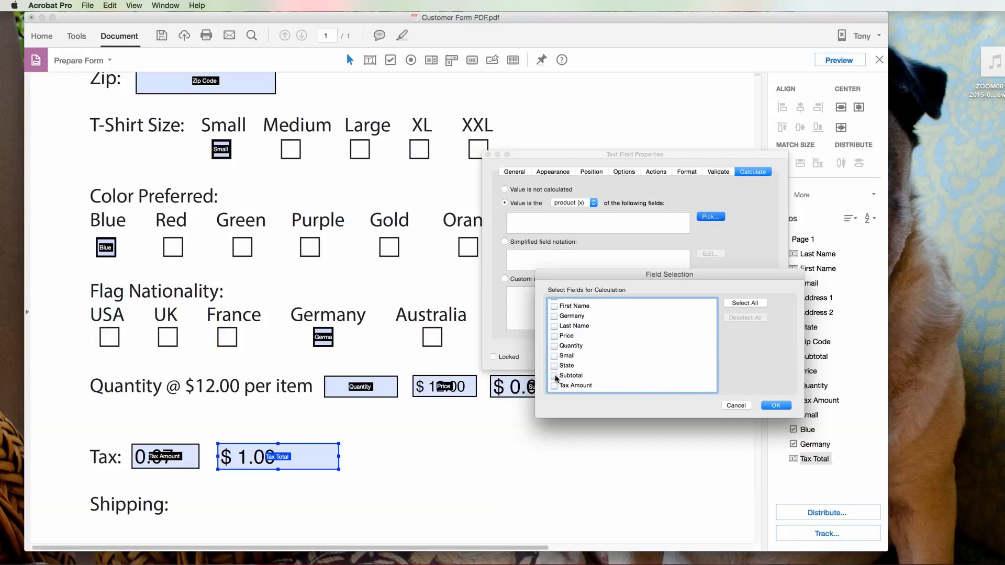
click(554, 376)
scroll(649, 373, down, 2)
click(554, 367)
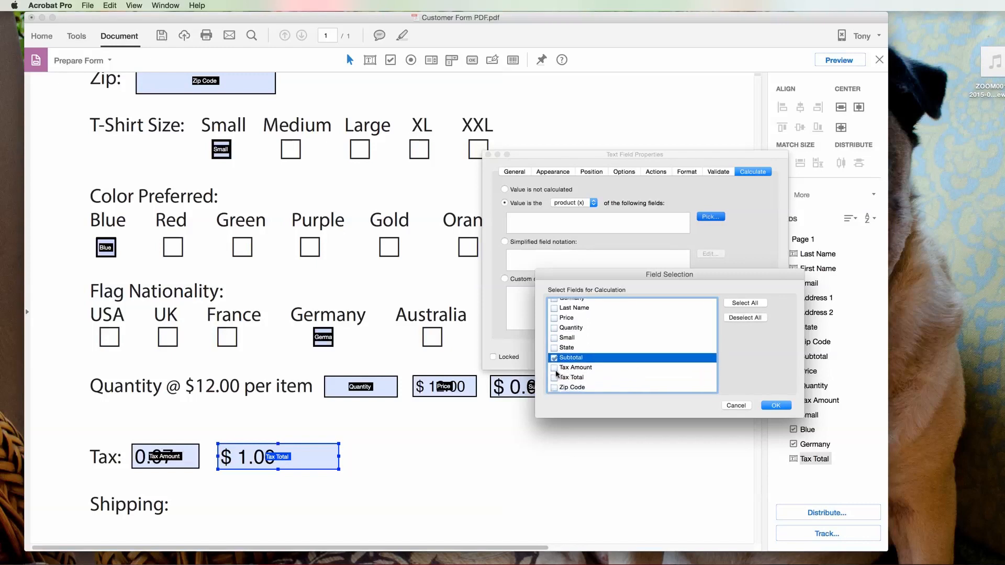
click(776, 406)
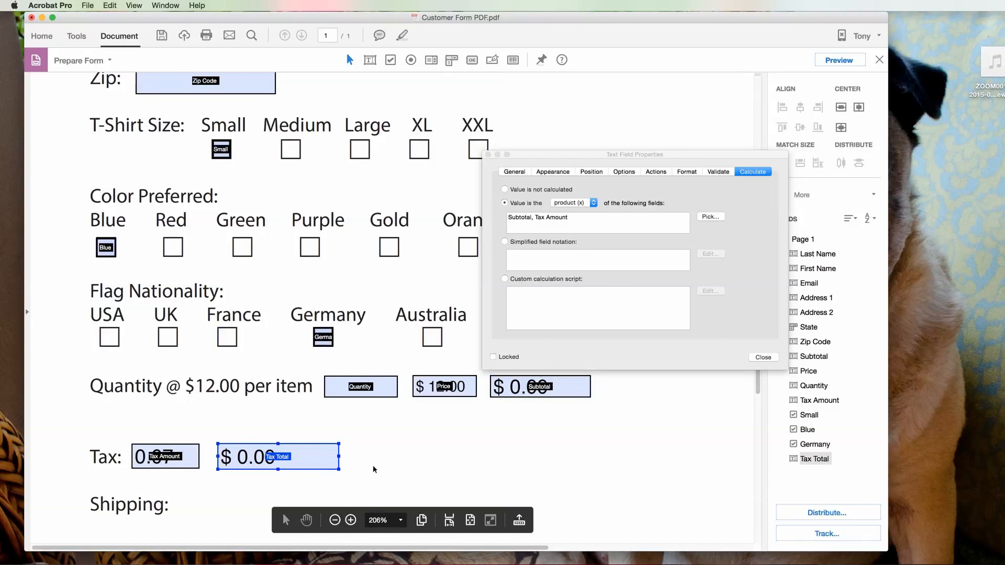
scroll(374, 470, down, 3)
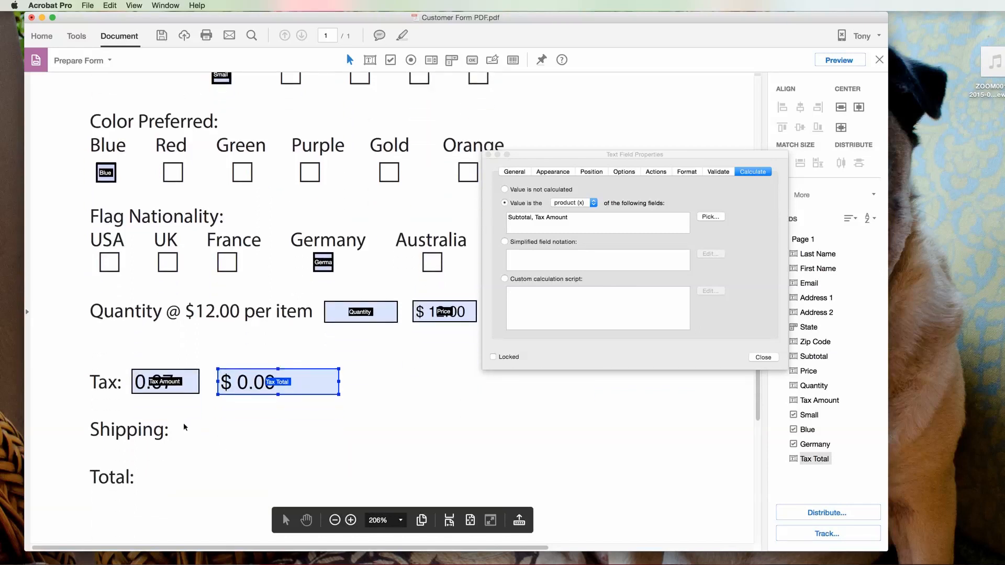
Step: Close the Tax Total properties and draw a new text field beside Shipping
right_click(180, 421)
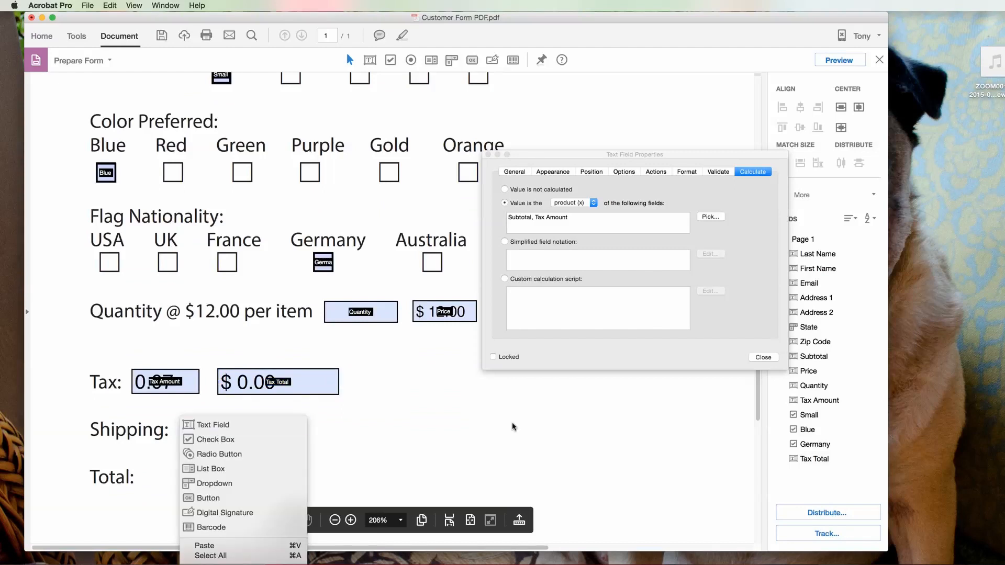
click(595, 428)
click(763, 357)
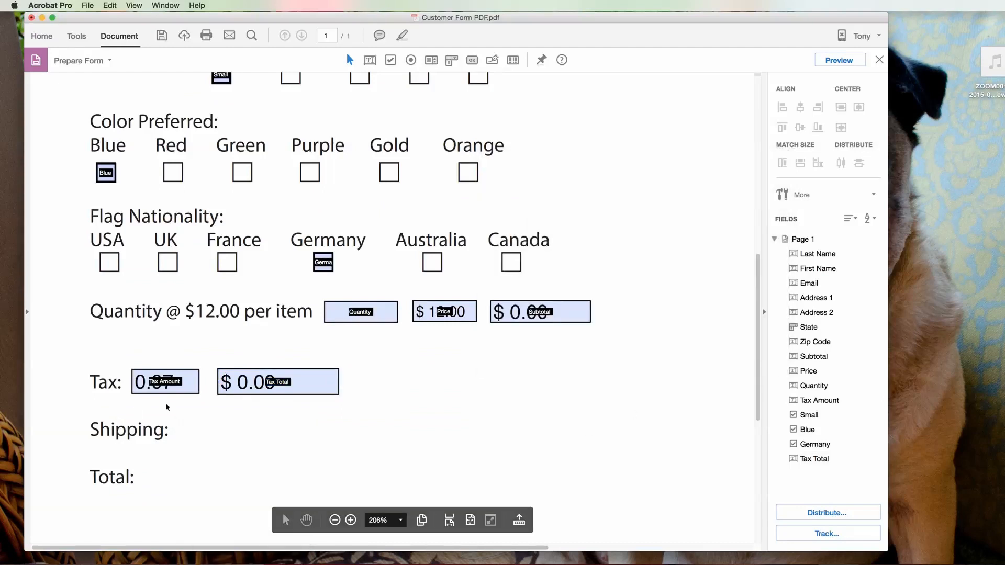
right_click(177, 420)
click(216, 425)
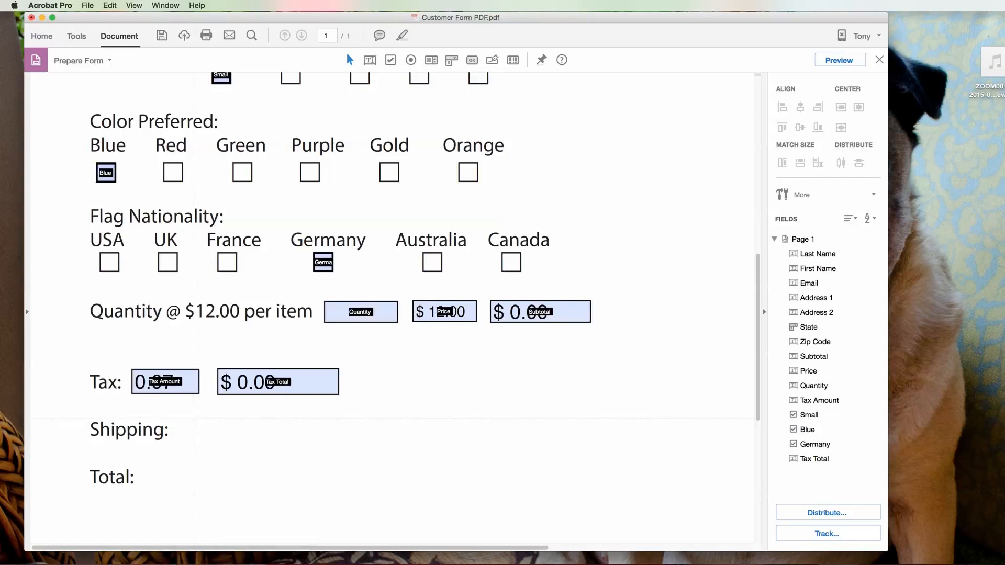
drag(182, 417, 308, 443)
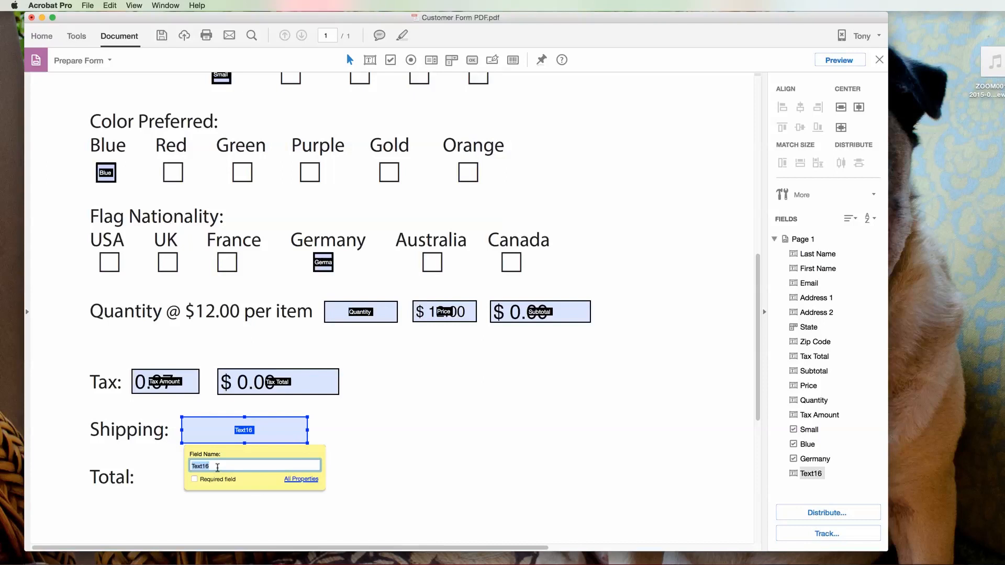
Step: Format the Shipping field as a dollar Number and enter 22 as its default value
click(308, 481)
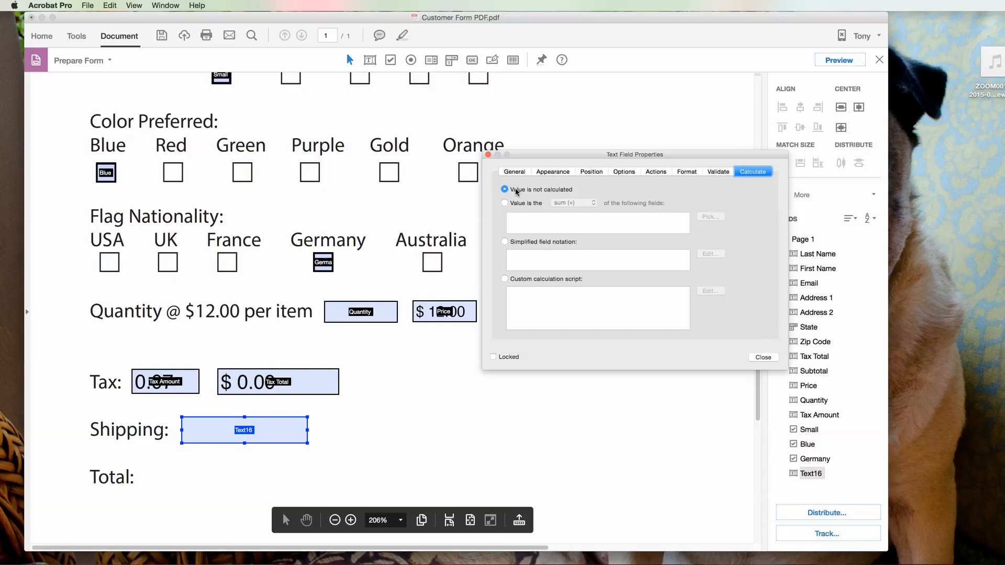
click(686, 171)
click(602, 190)
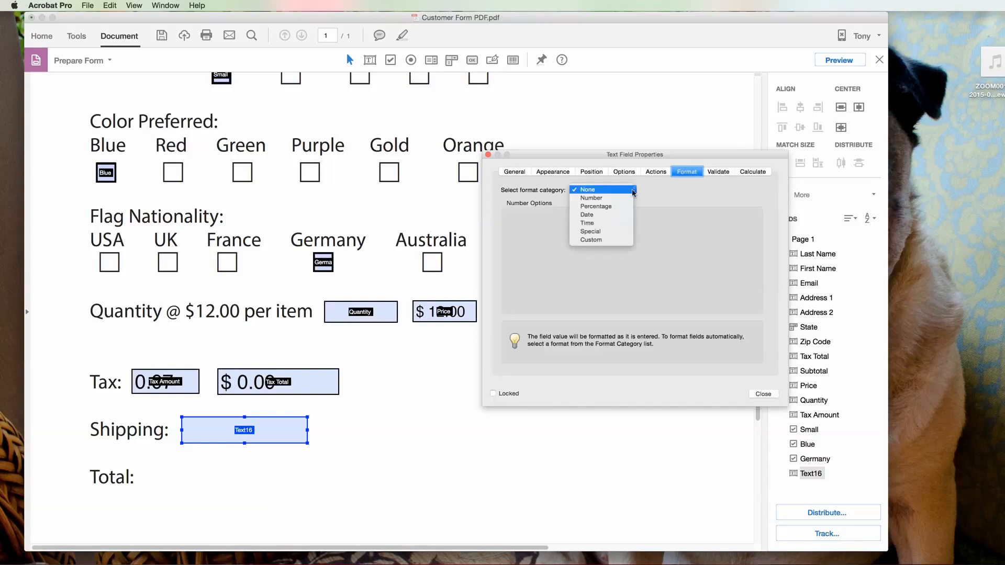
click(600, 199)
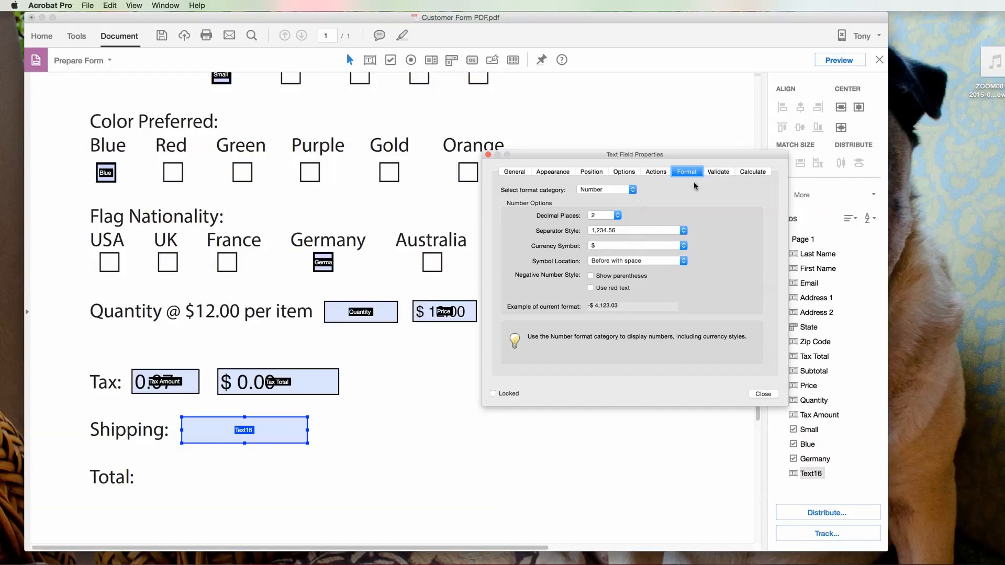
click(622, 171)
click(580, 208)
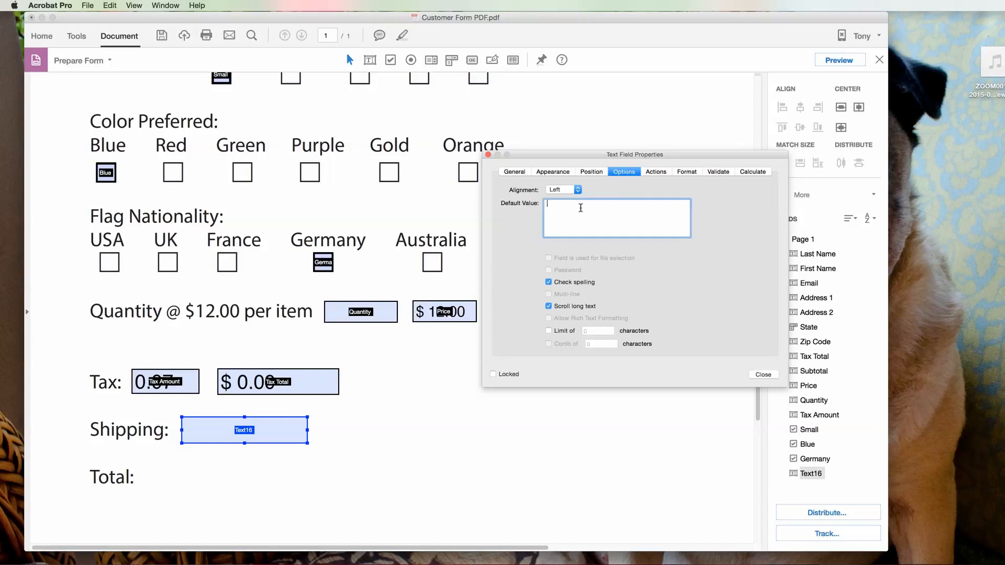
text(2)
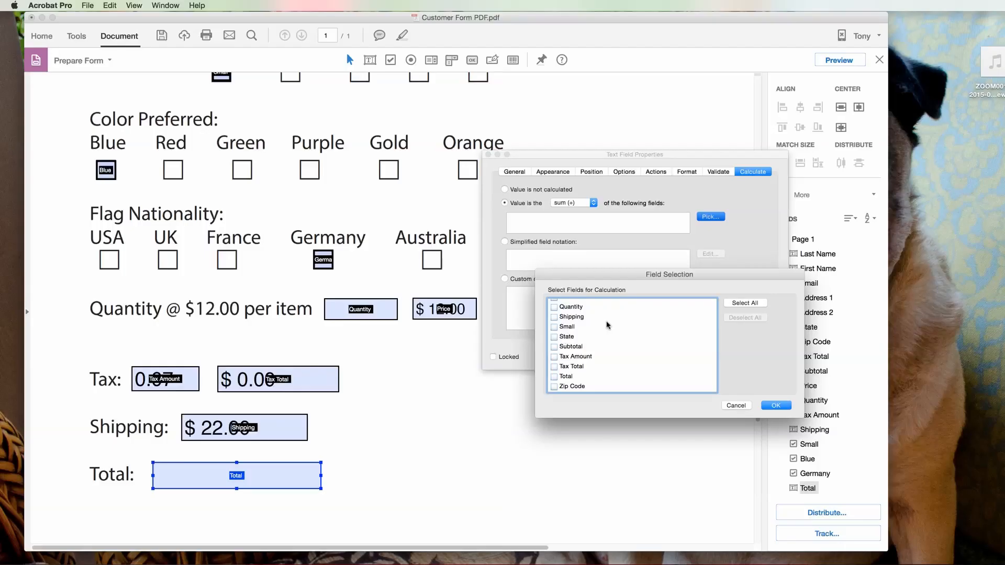
Step: Pick Price, Tax Total and Shipping as the fields the Total field sums
scroll(607, 326, down, 2)
scroll(607, 326, up, 1)
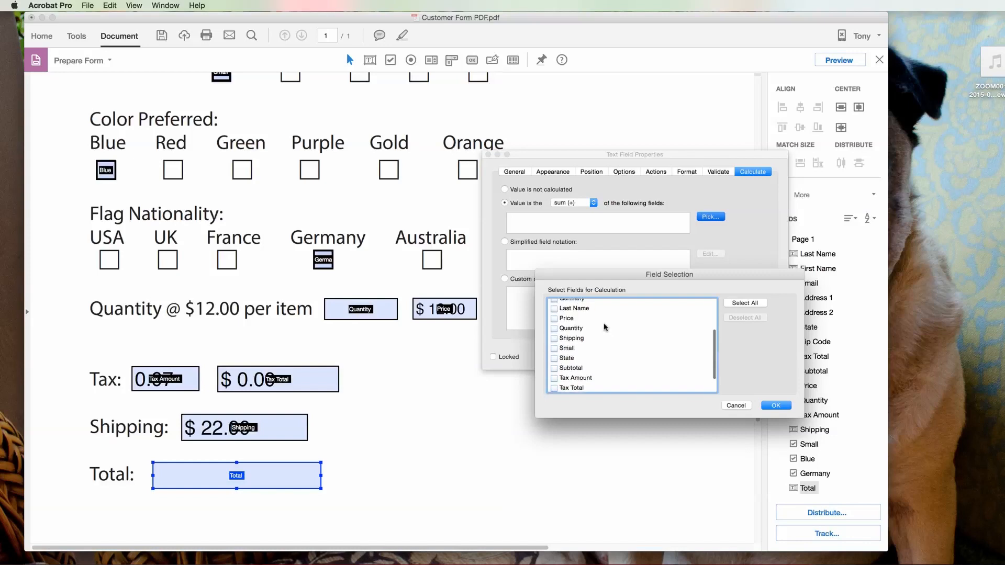
click(555, 318)
scroll(622, 348, down, 1)
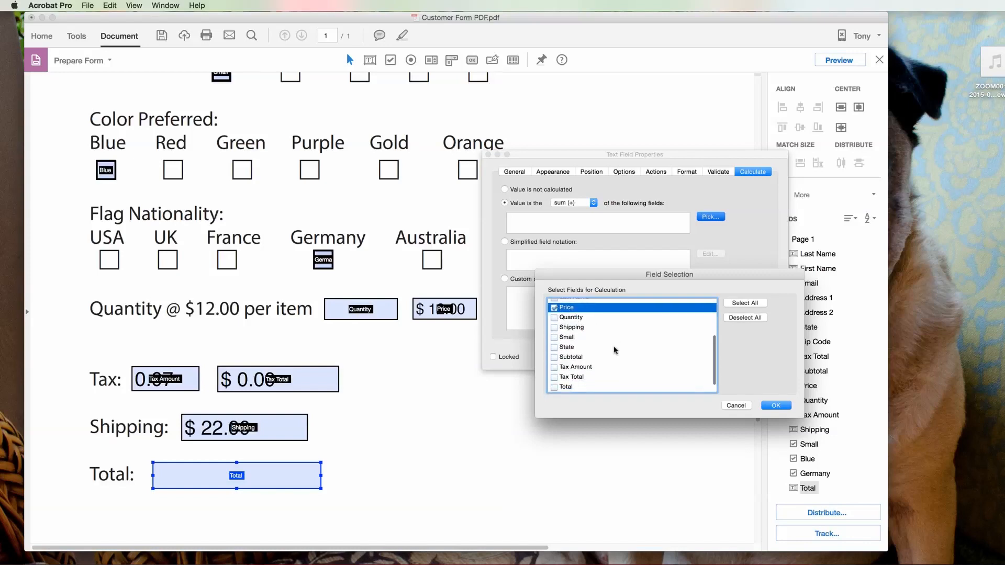
click(554, 377)
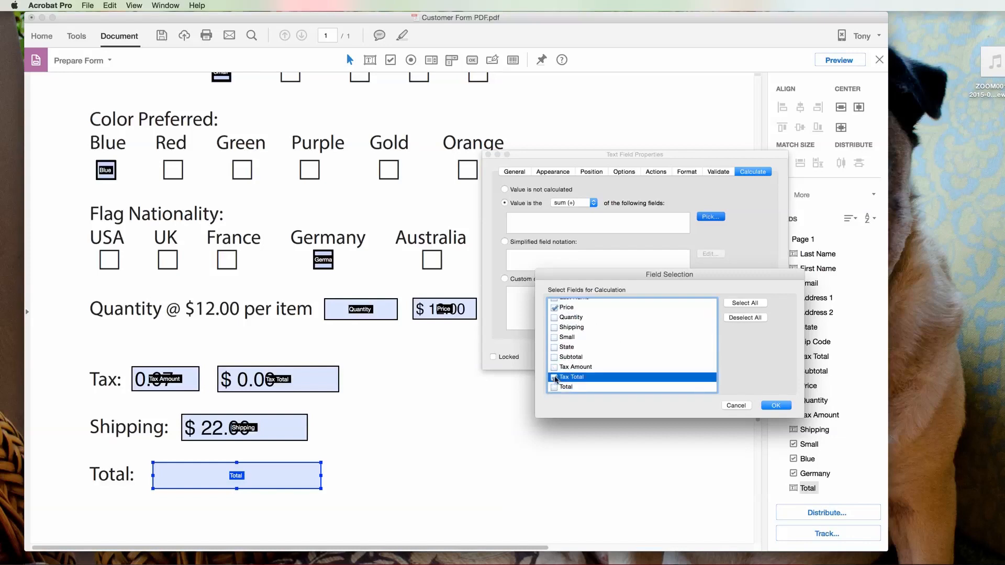
scroll(654, 363, down, 2)
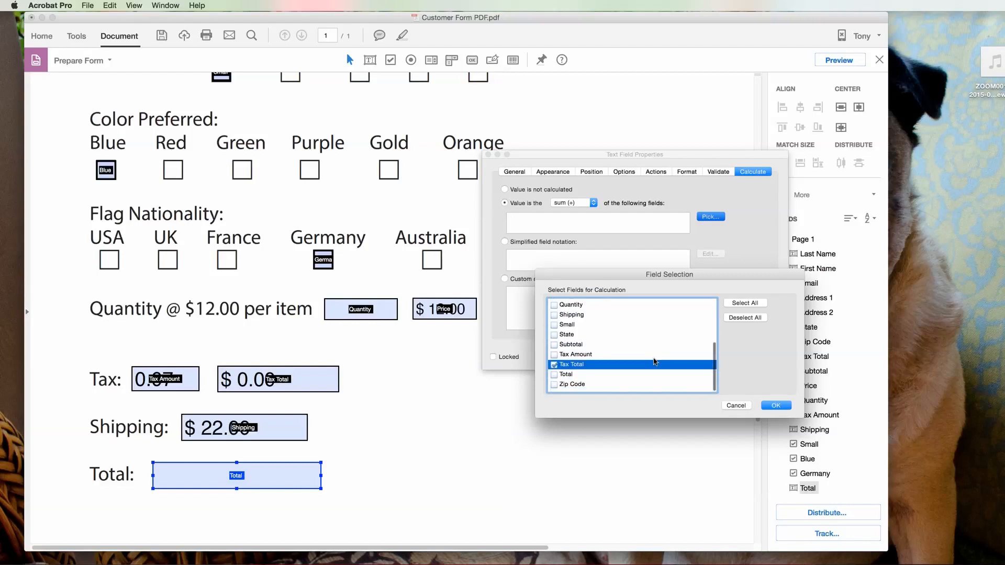
click(554, 319)
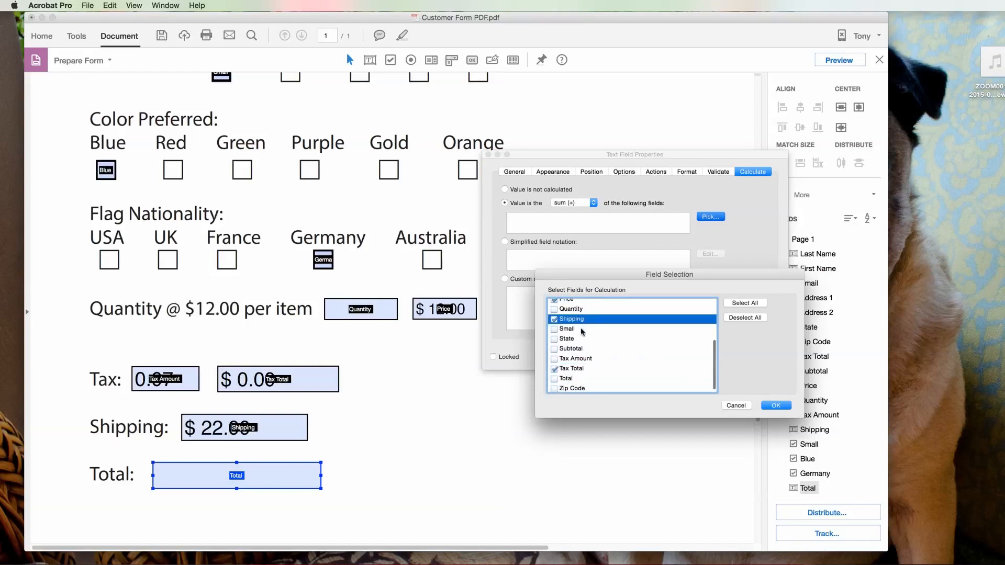
click(776, 406)
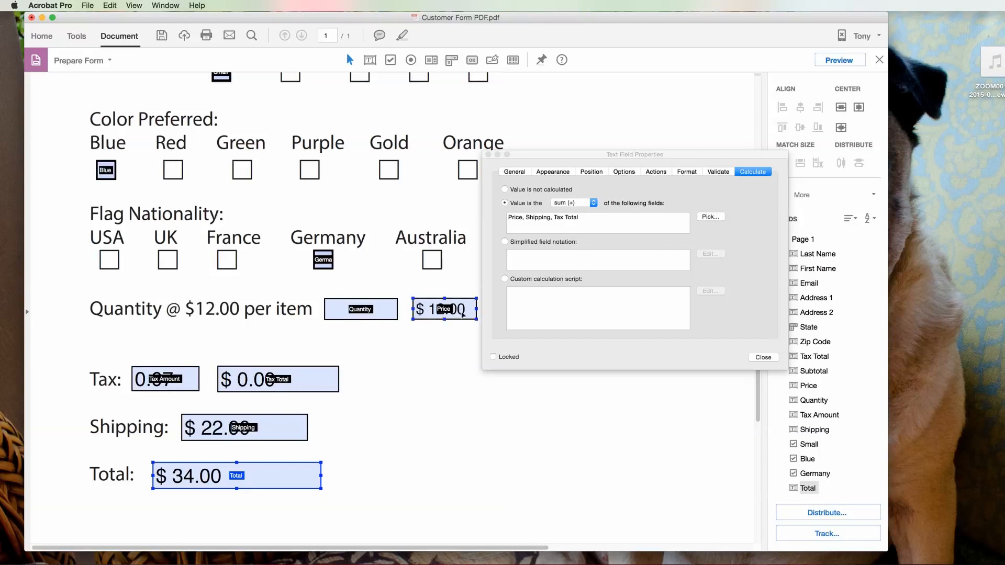
Step: Swap Price for Subtotal in the Total's sum so it shows $22.00, then close the properties
scroll(461, 313, down, 1)
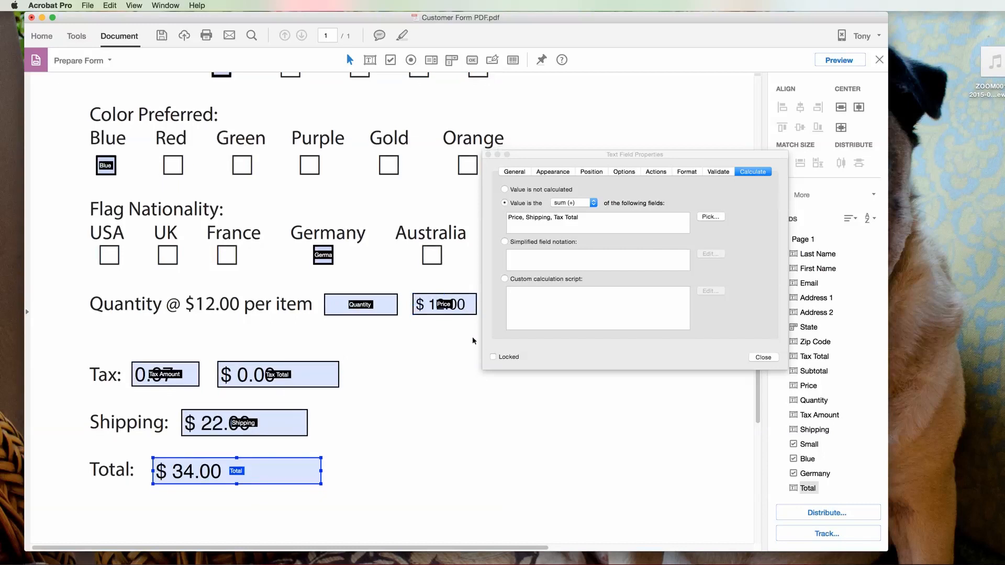
drag(555, 158, 656, 160)
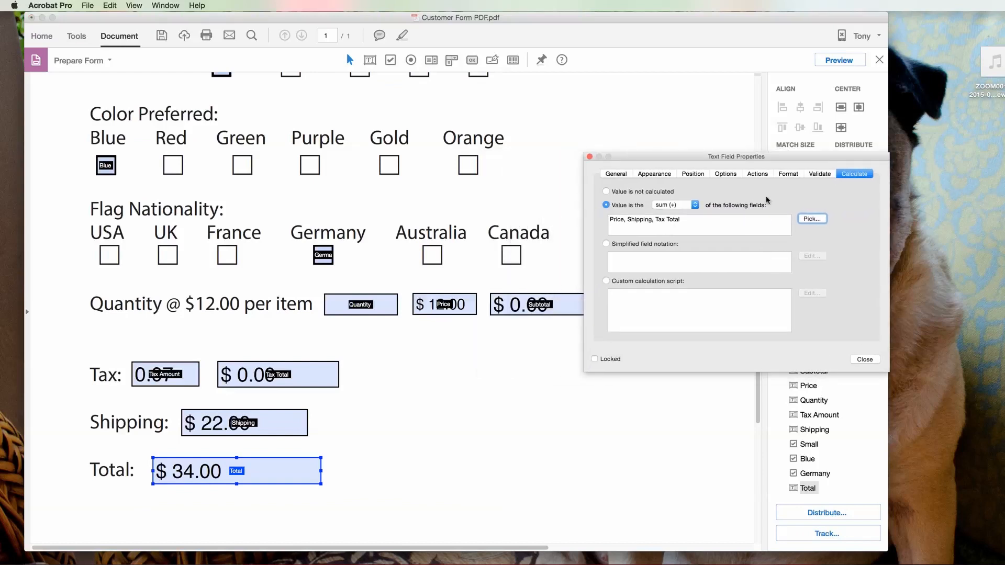
click(811, 220)
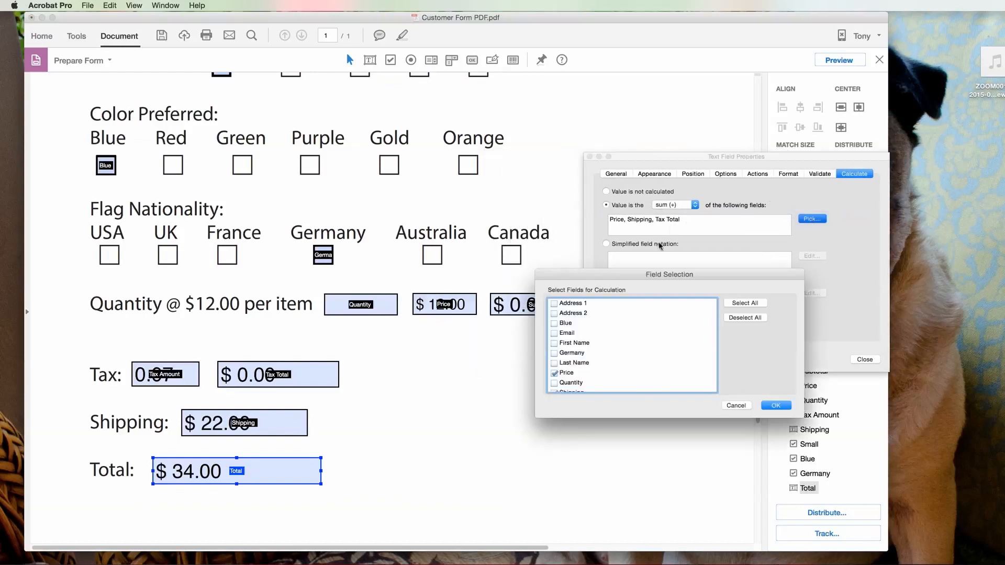
scroll(593, 368, down, 5)
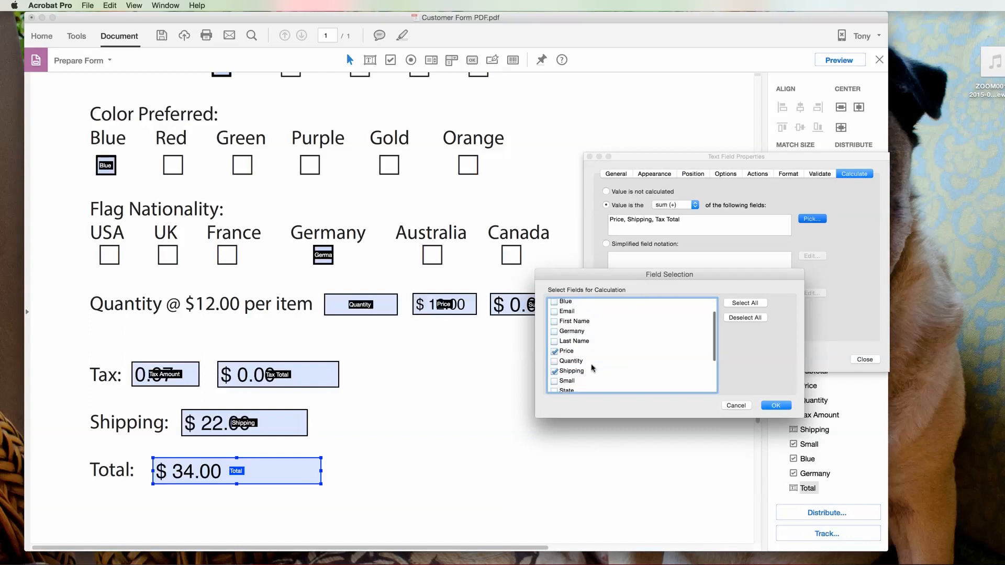
scroll(592, 369, down, 1)
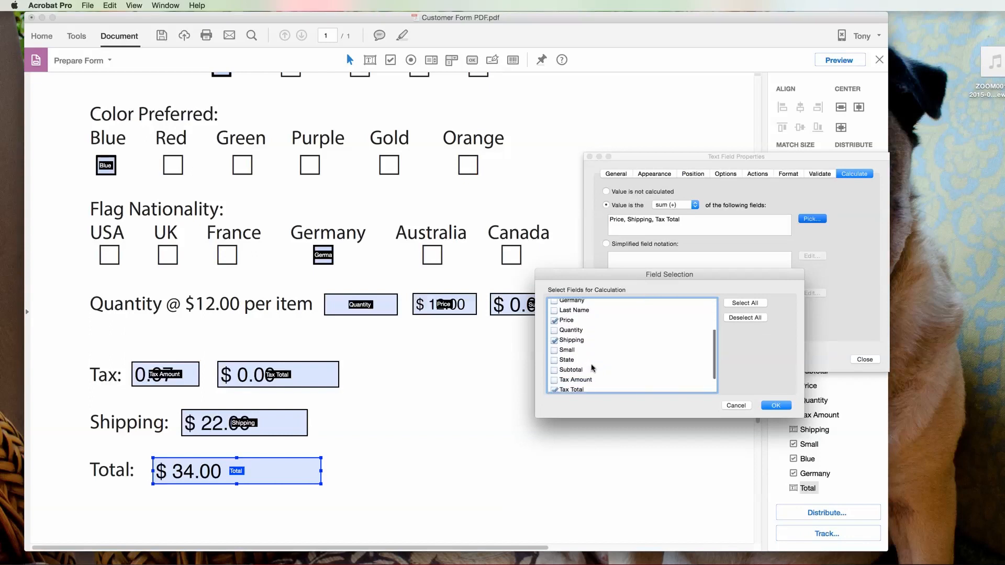
click(555, 322)
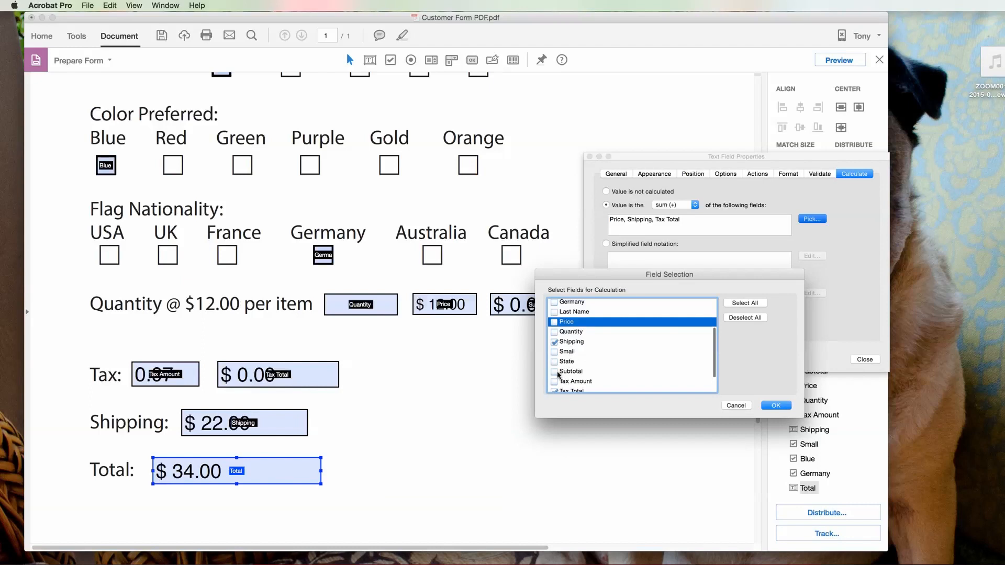
click(555, 372)
click(775, 406)
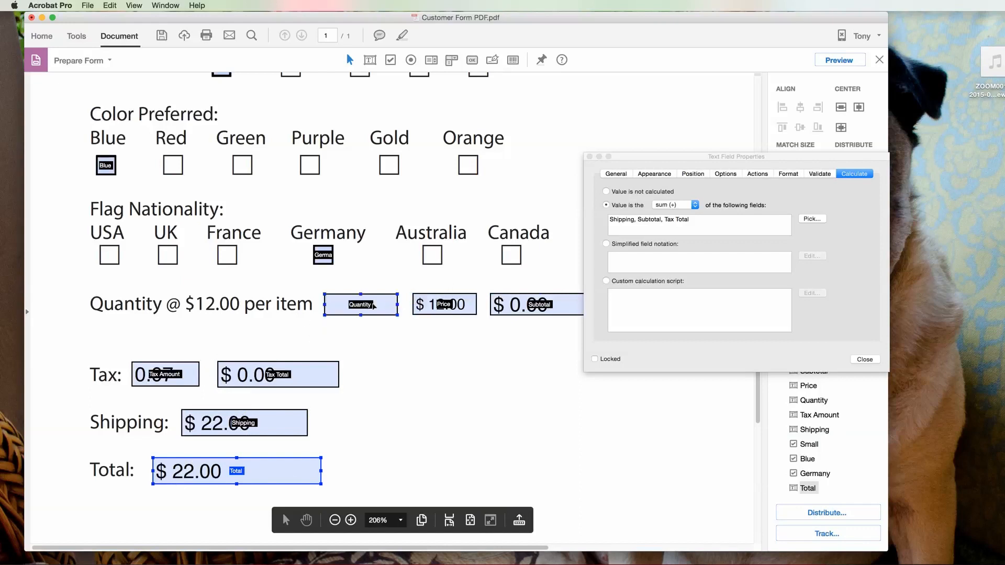
click(865, 359)
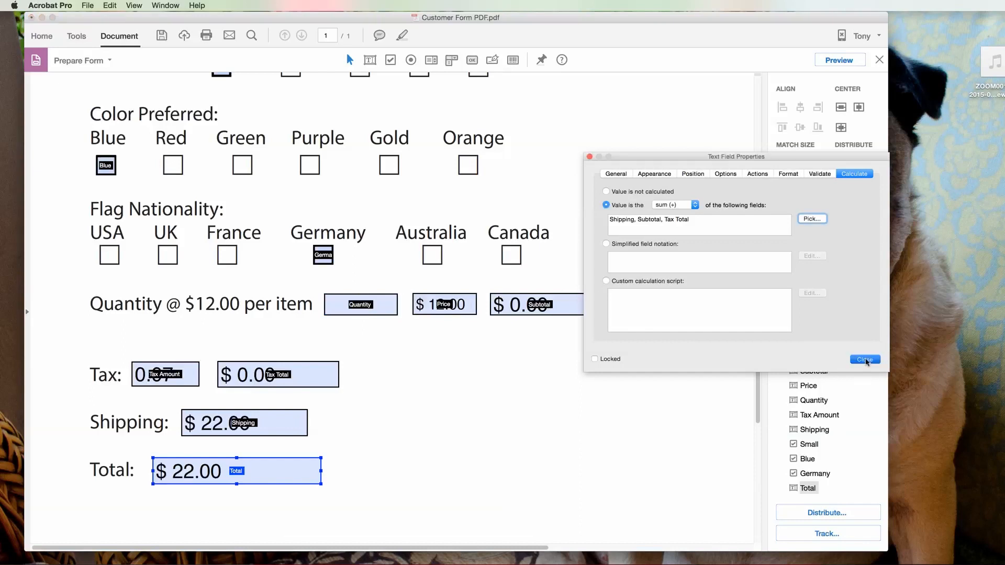
Step: Save a copy on the Desktop as 'Customer Form PDF - 3.pdf' and close the document
click(87, 6)
click(109, 67)
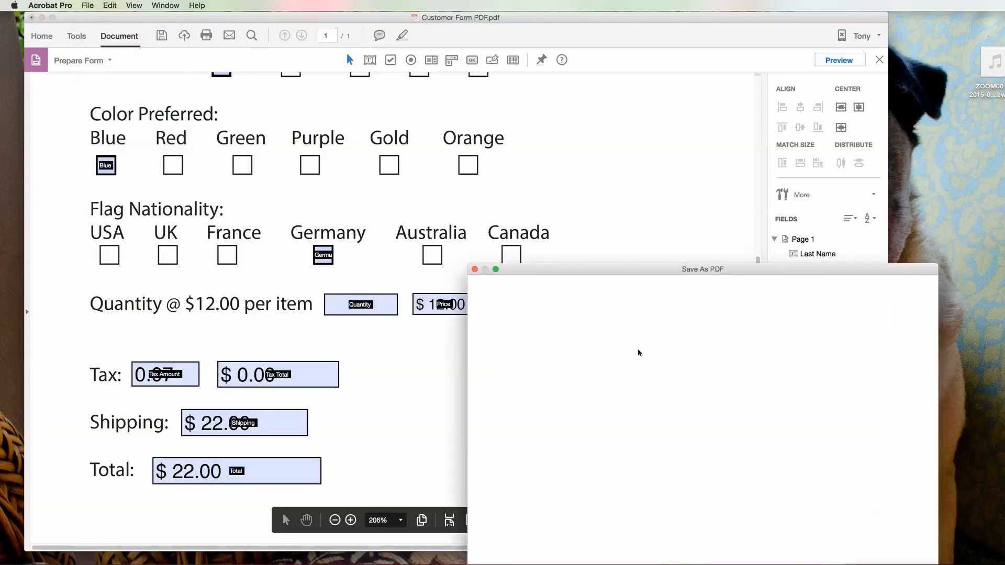
click(627, 406)
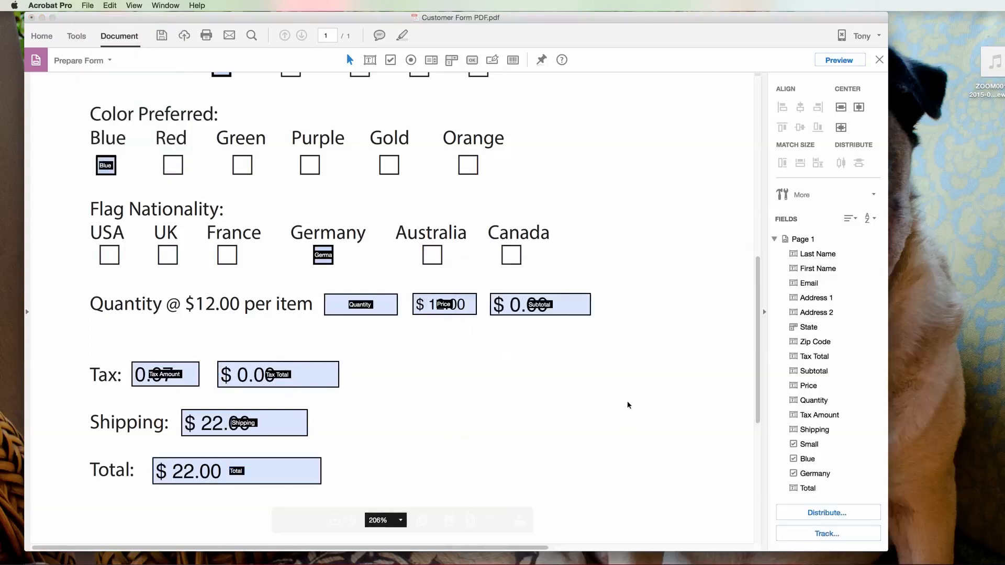
click(678, 187)
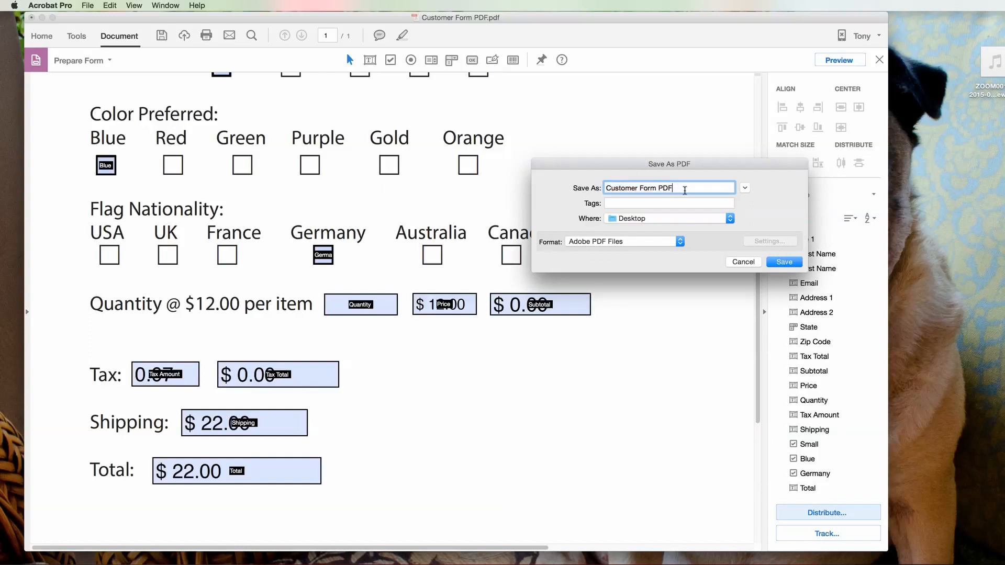
text(- 3)
click(783, 264)
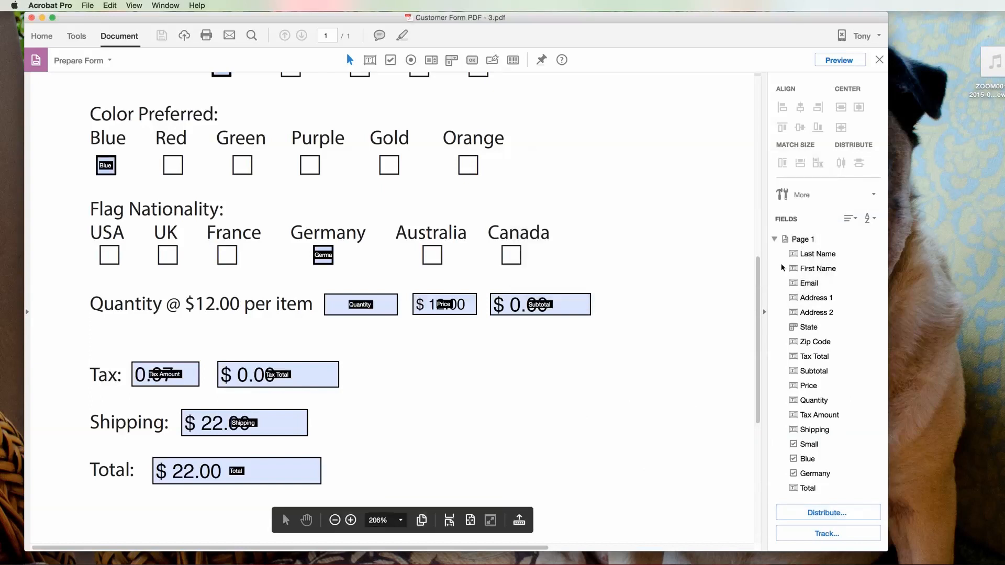
click(31, 17)
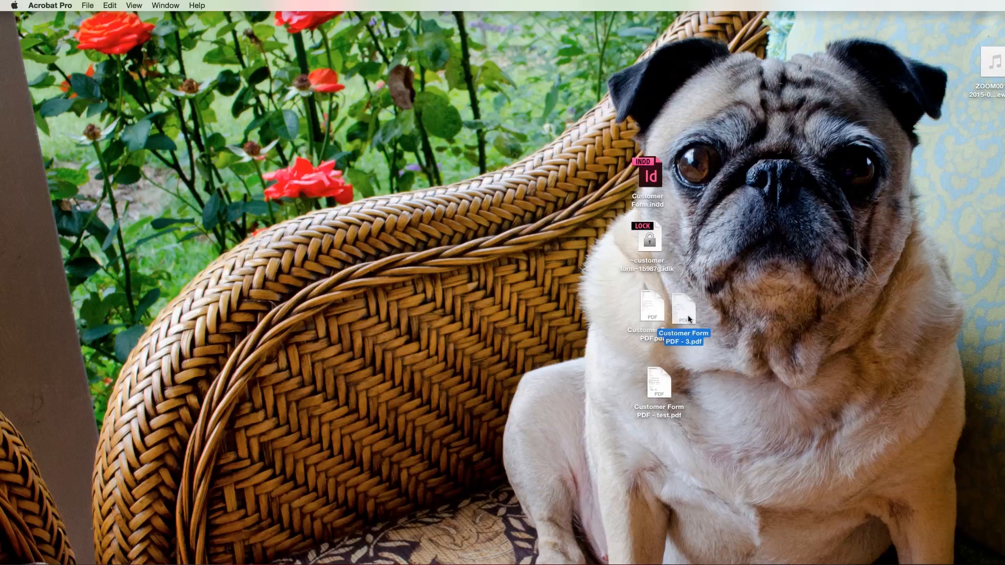
Step: Open Customer Form PDF - 3.pdf from the desktop with the whole page fitted in the window
drag(685, 308, 446, 186)
double_click(445, 187)
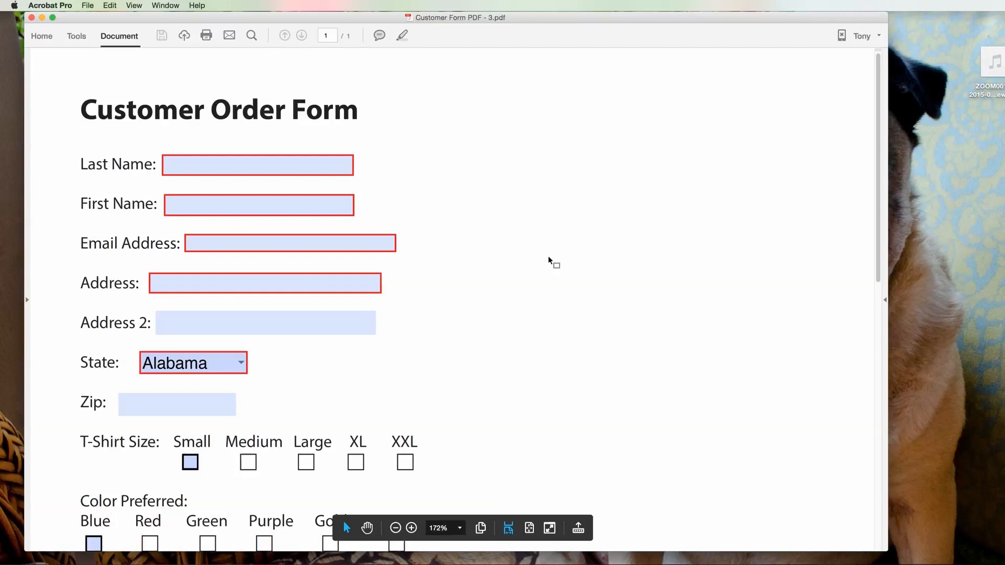
key(super+0)
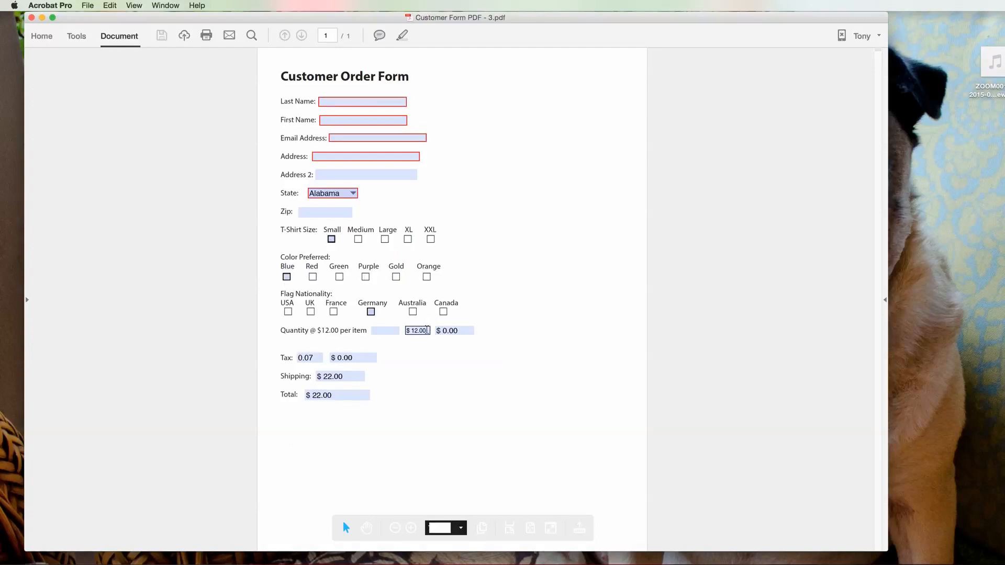
click(342, 98)
Step: Tick Small, Blue and Germany, enter quantity 7 for a $111.88 total, then close without saving
click(331, 241)
click(286, 278)
click(371, 312)
click(386, 332)
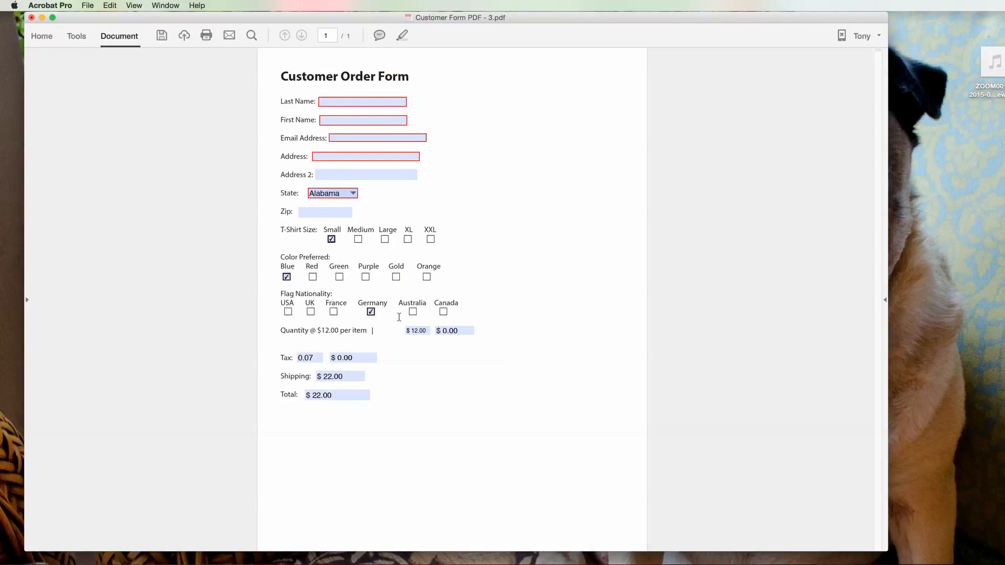
text(7)
key(Tab)
click(31, 18)
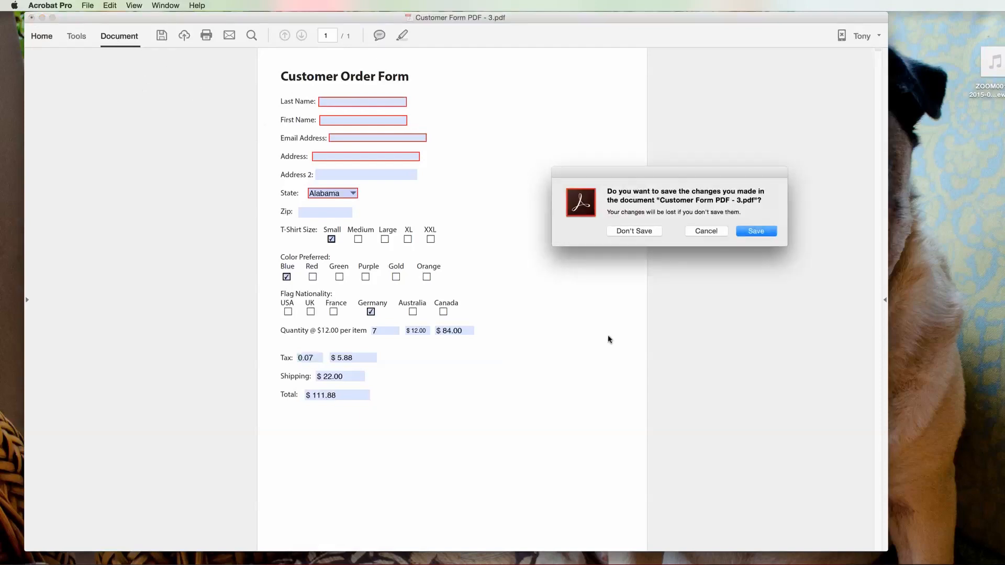
click(649, 231)
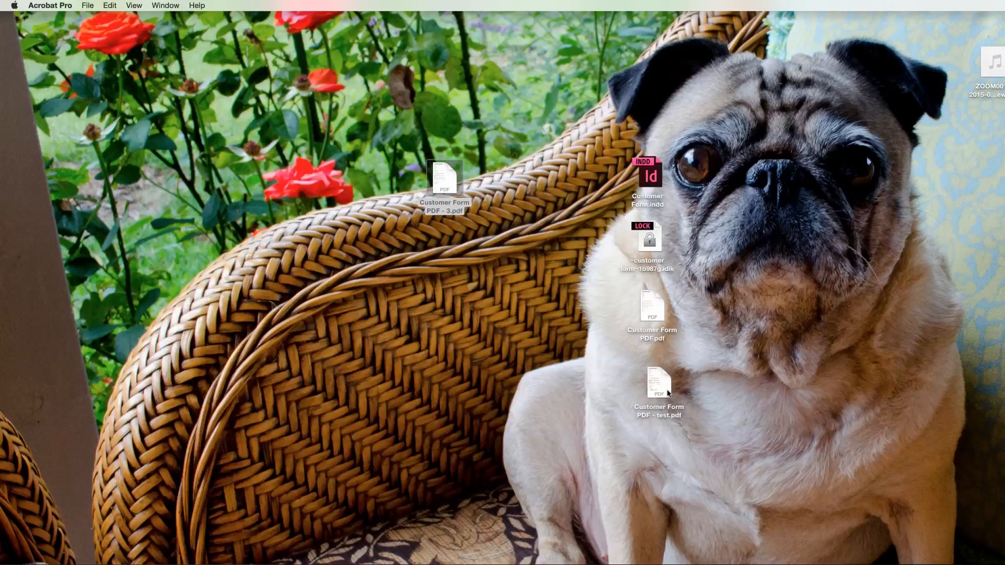
Step: Reopen the form and add 'Click Here To Submit' and a Reset text box below the Total line
double_click(451, 186)
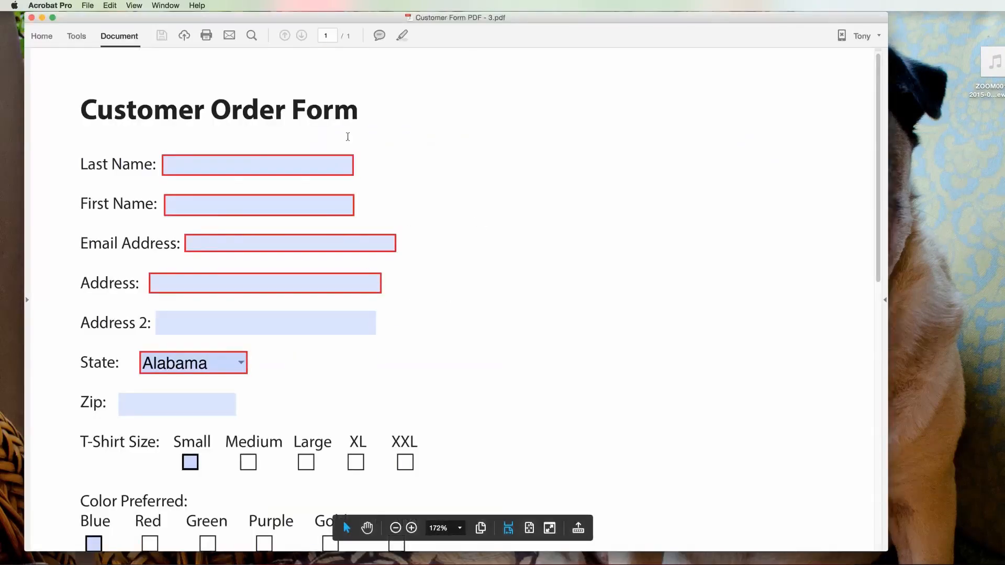
key(super+0)
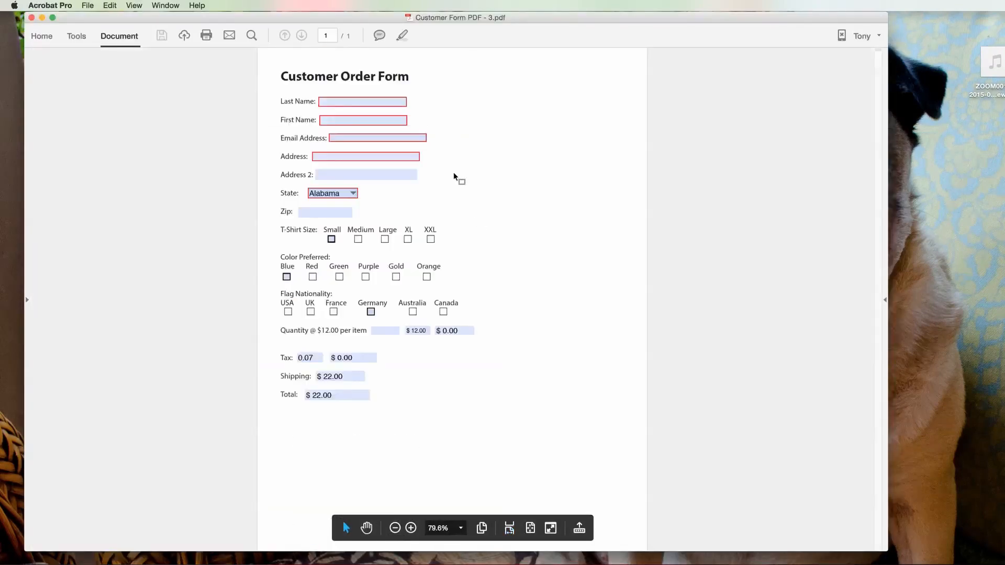
click(76, 37)
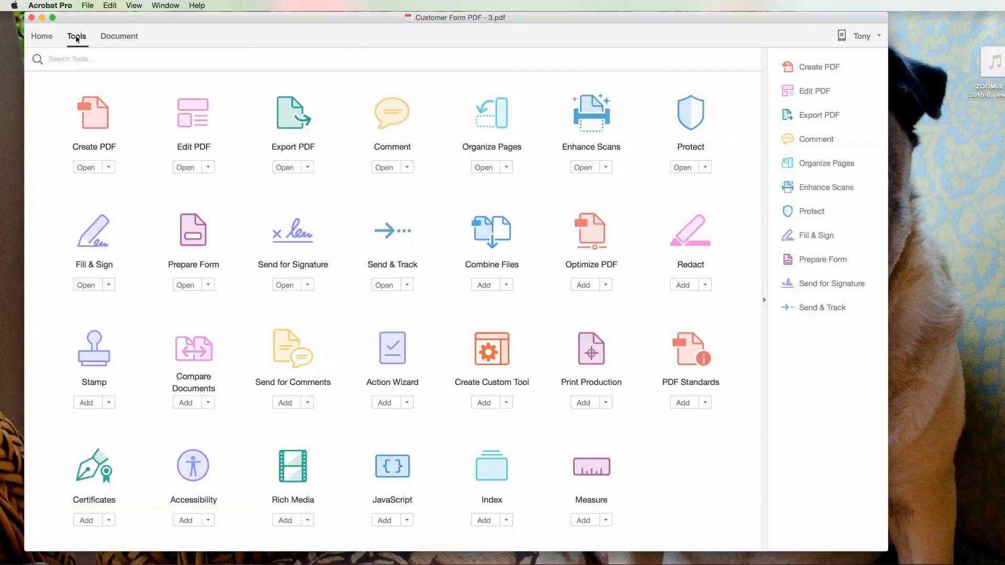
click(195, 128)
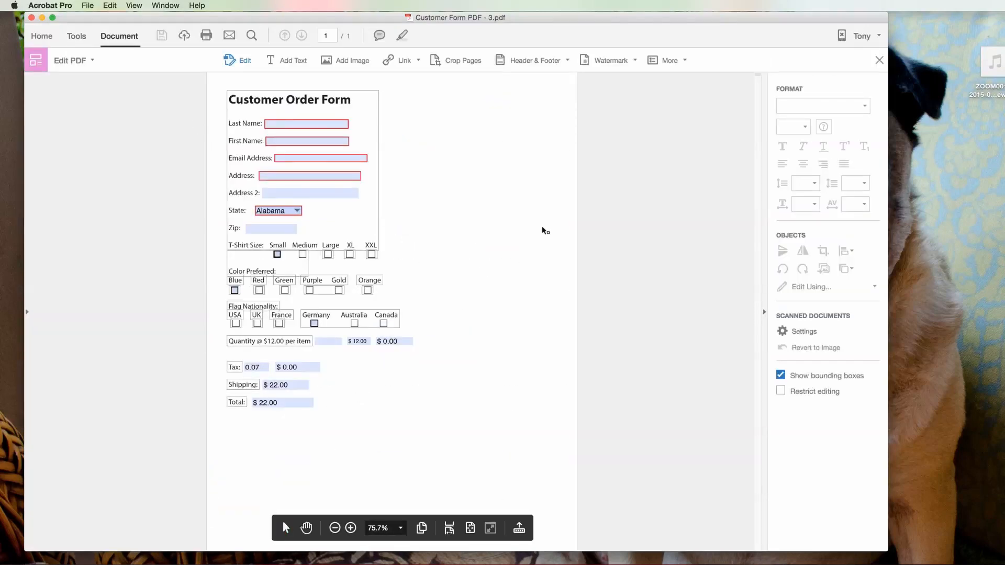
click(287, 61)
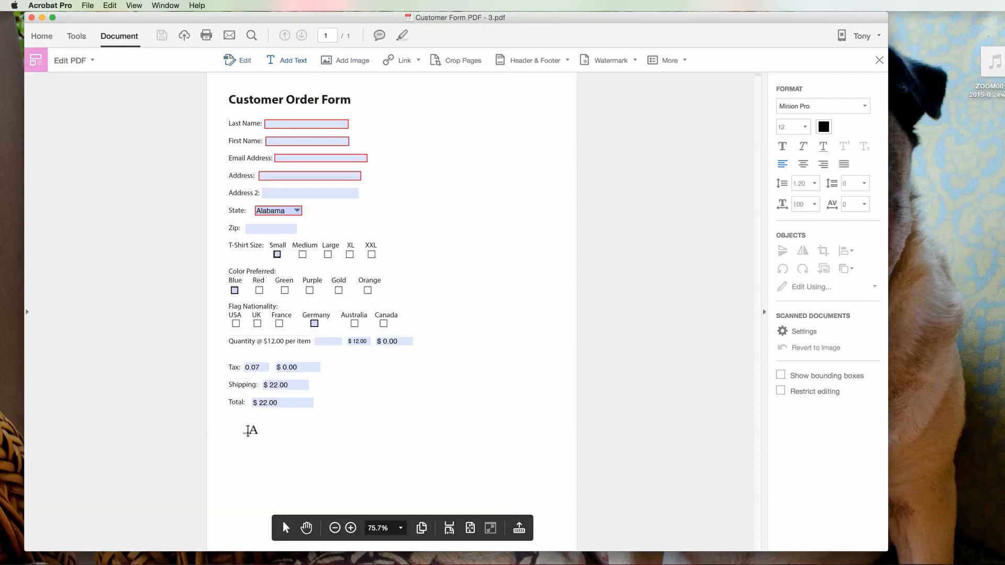
drag(242, 421, 301, 433)
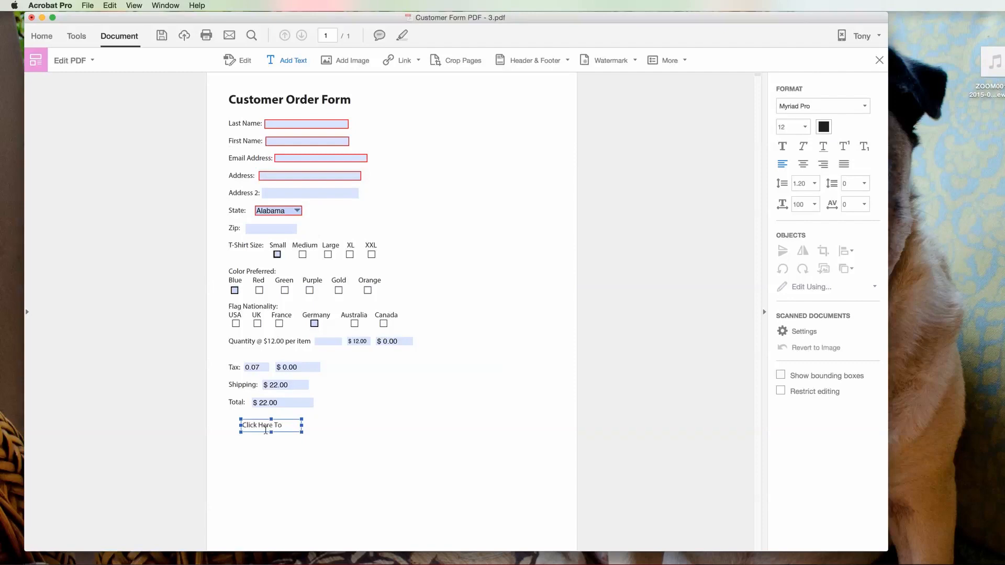
text(Click Here To Submit)
mouse_move(303, 431)
mouse_down()
mouse_move(325, 429)
mouse_move(315, 430)
mouse_up()
drag(352, 417, 431, 429)
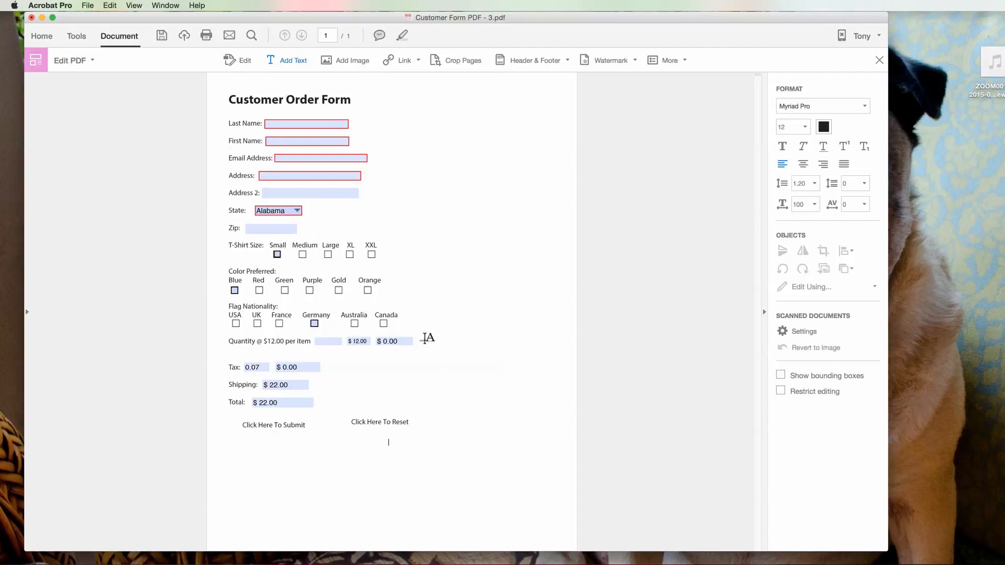
Step: Select both labels and align their tops so they sit level
click(237, 60)
drag(457, 413, 229, 452)
right_click(386, 421)
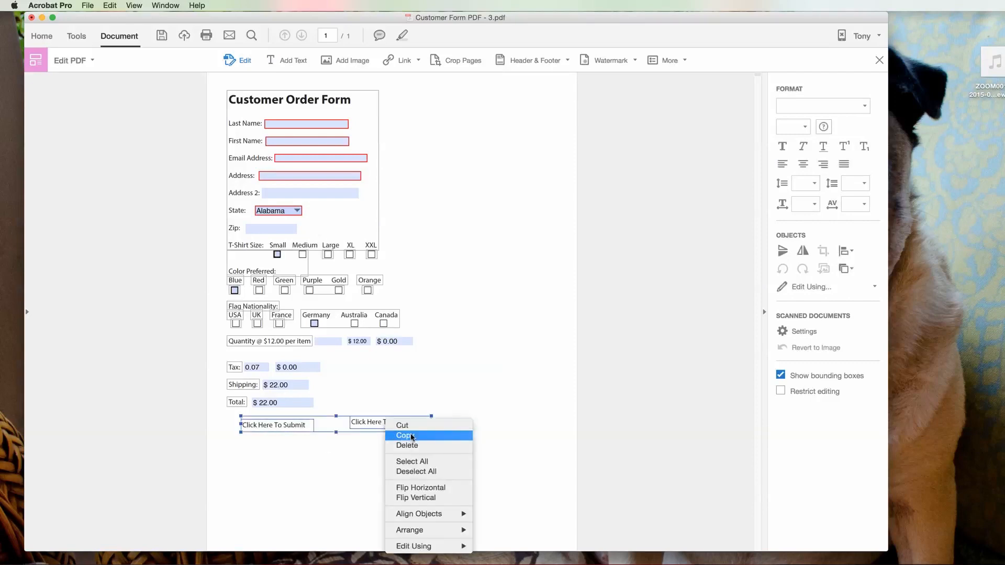
click(479, 514)
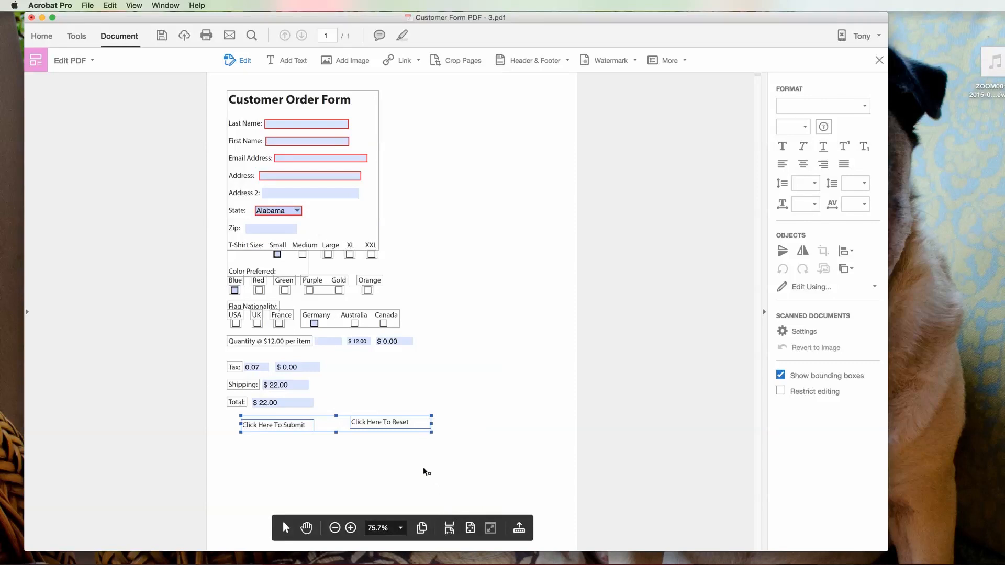
right_click(411, 425)
mouse_move(444, 521)
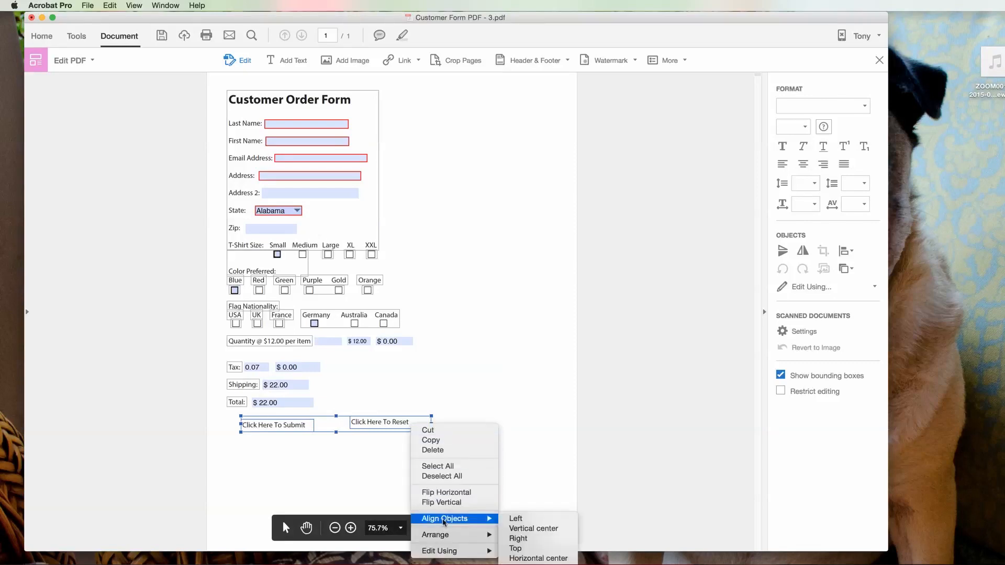
click(517, 548)
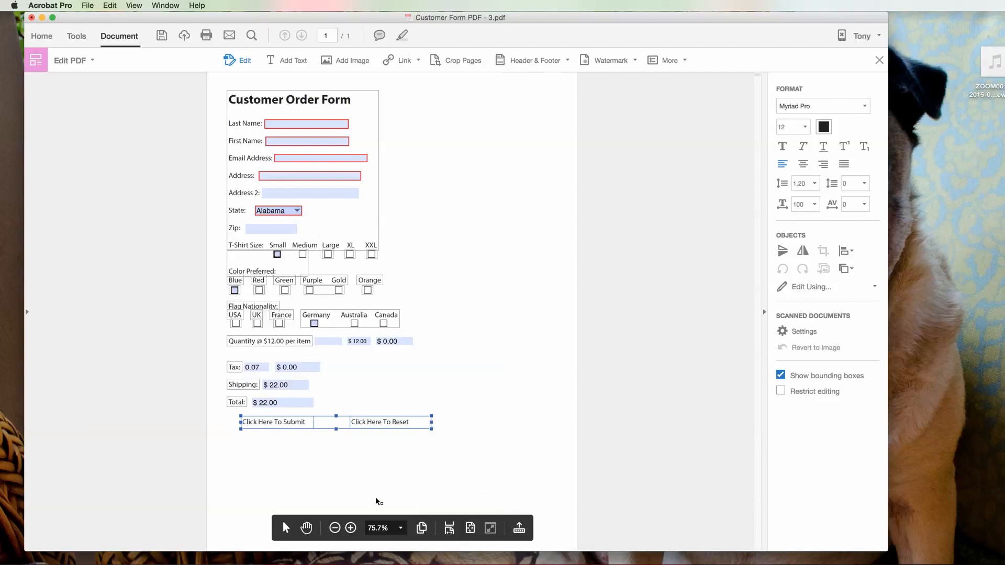
click(337, 472)
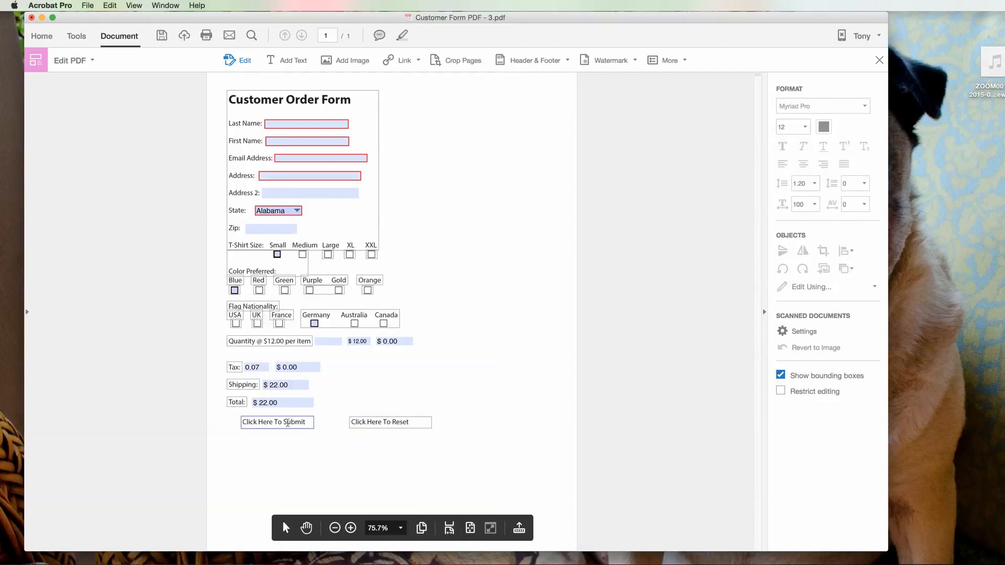
Step: Centre-align the text of the Click Here To Reset and Click Here To Submit labels
triple_click(391, 423)
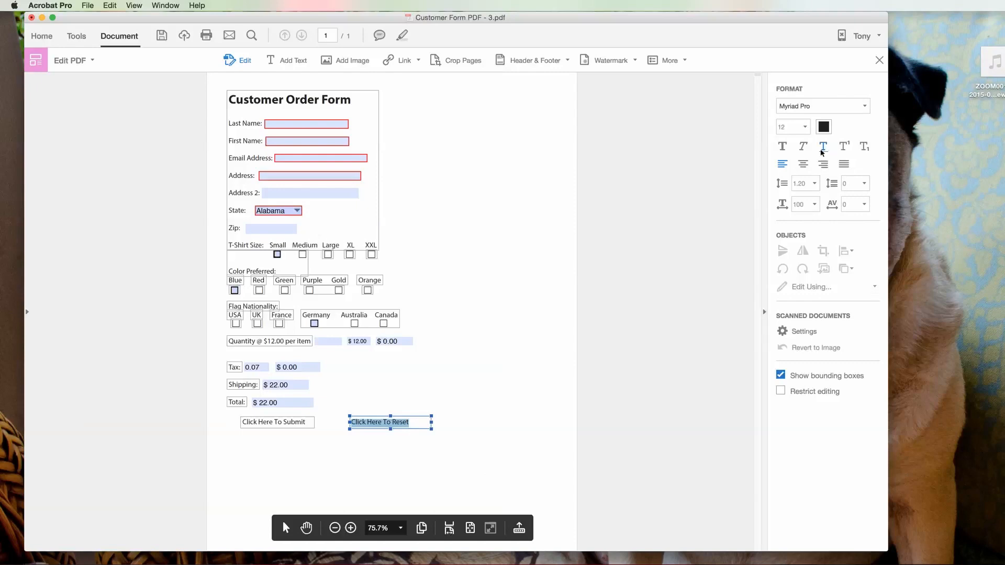
click(805, 164)
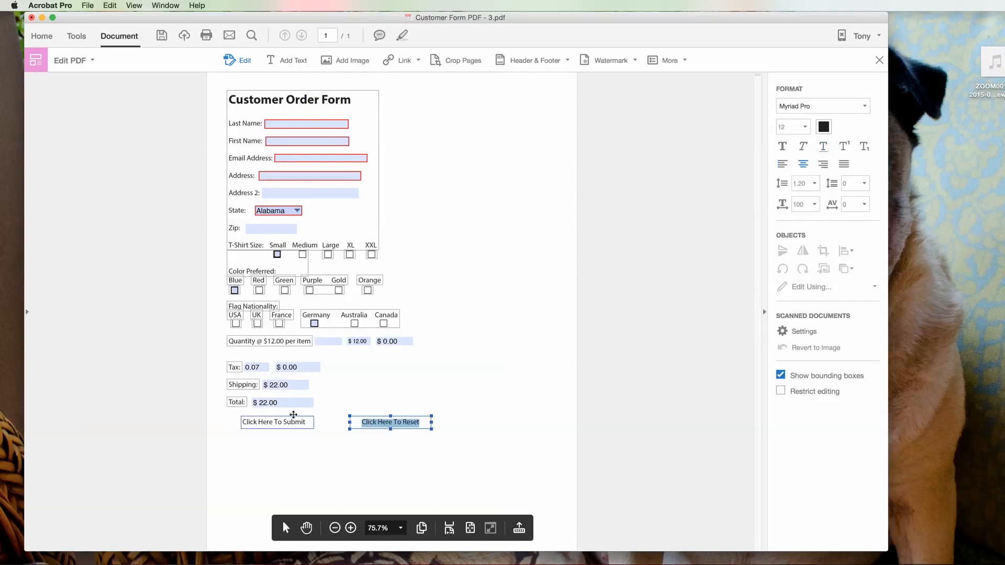
drag(306, 422, 244, 423)
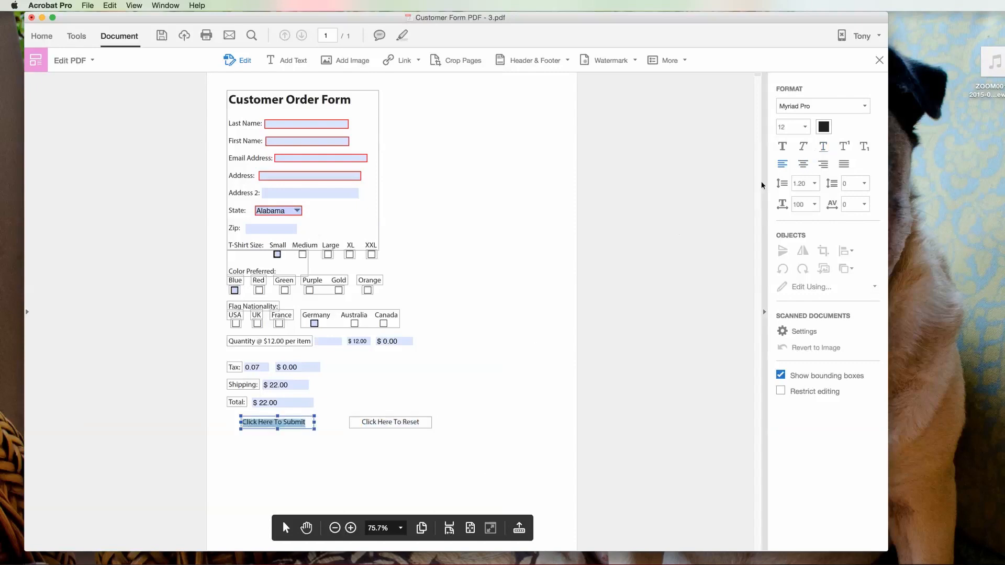
click(804, 164)
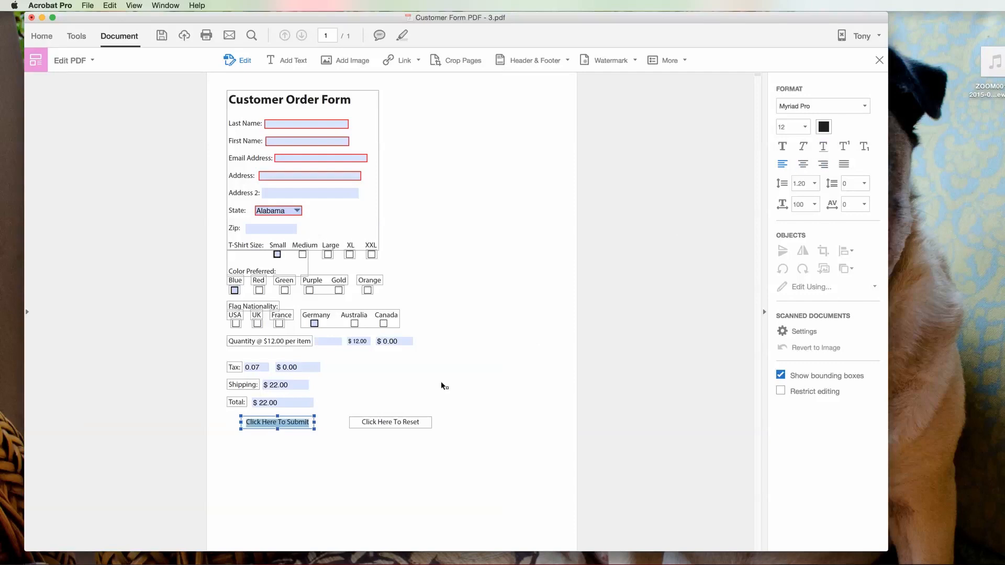
click(329, 450)
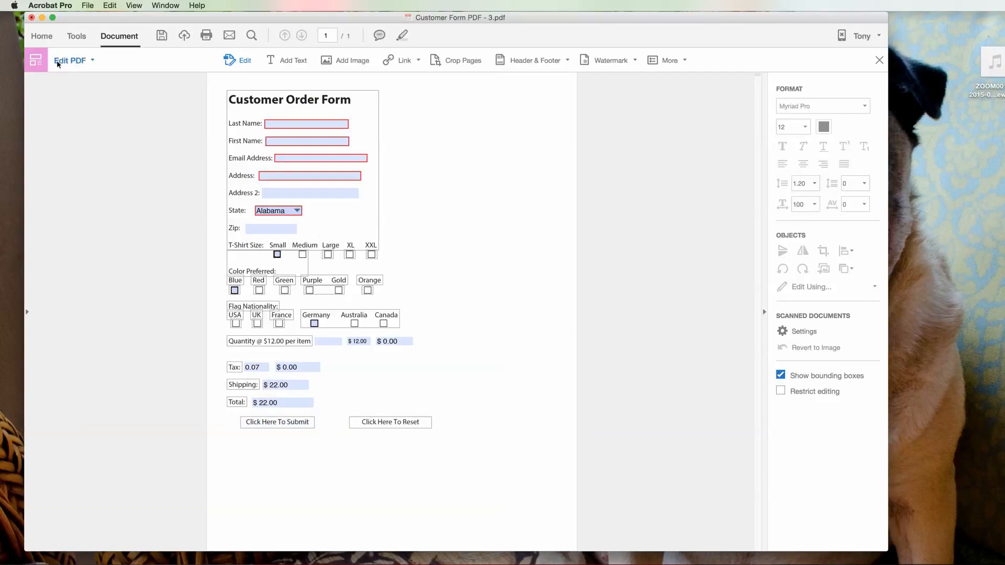
Step: In Prepare Form, draw a button field named 'Submit' under the Click Here To Submit label
click(85, 61)
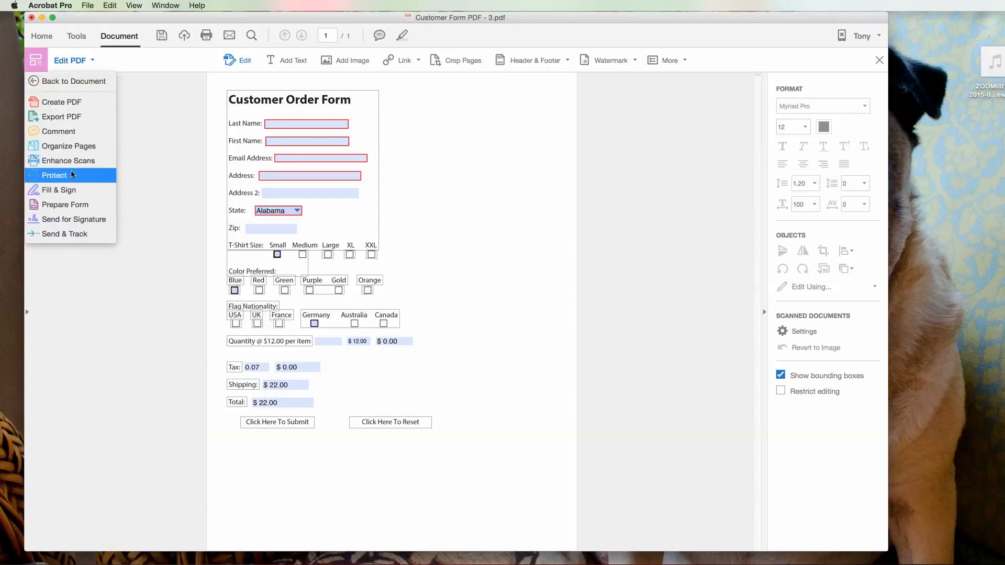
click(63, 205)
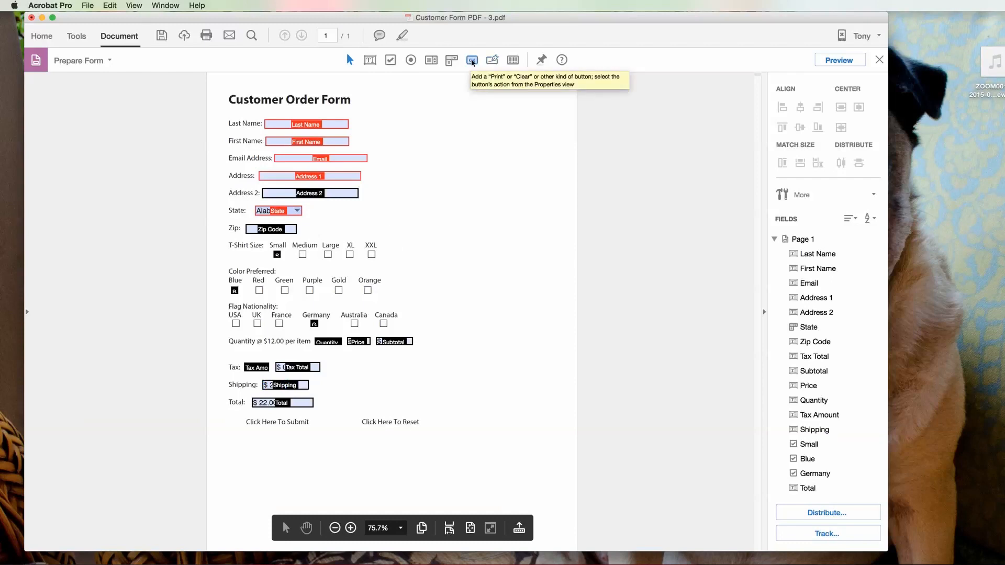
right_click(239, 435)
click(280, 511)
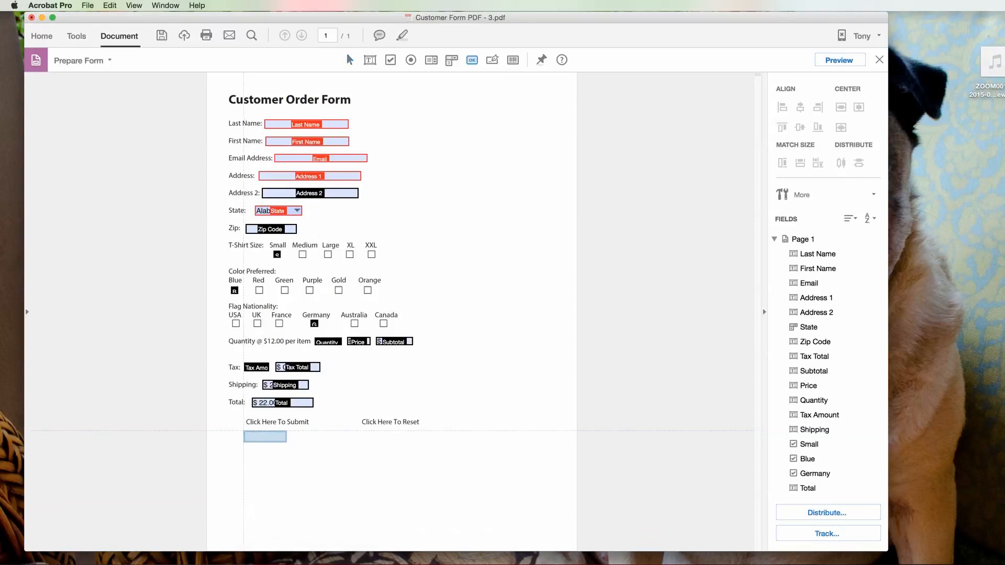
drag(244, 430, 307, 449)
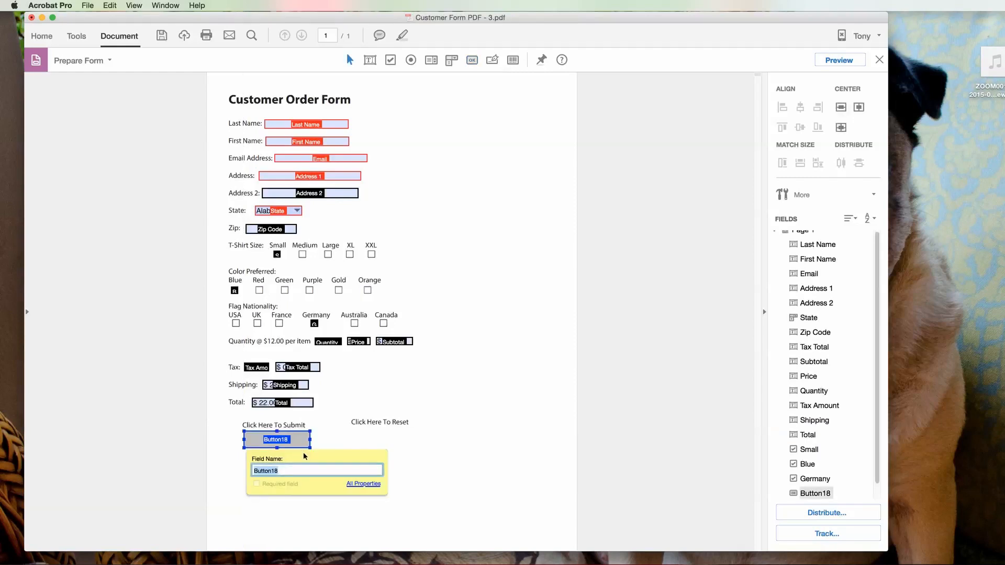
text(Submit)
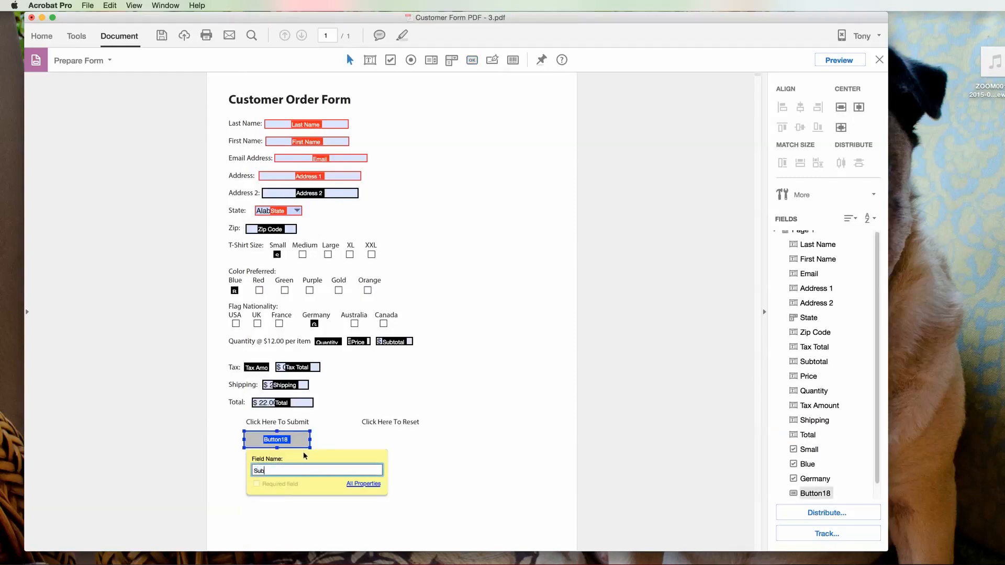
Step: Give the Submit button a 'Submit a form' action e-mailing the complete PDF to a mailto address
click(363, 483)
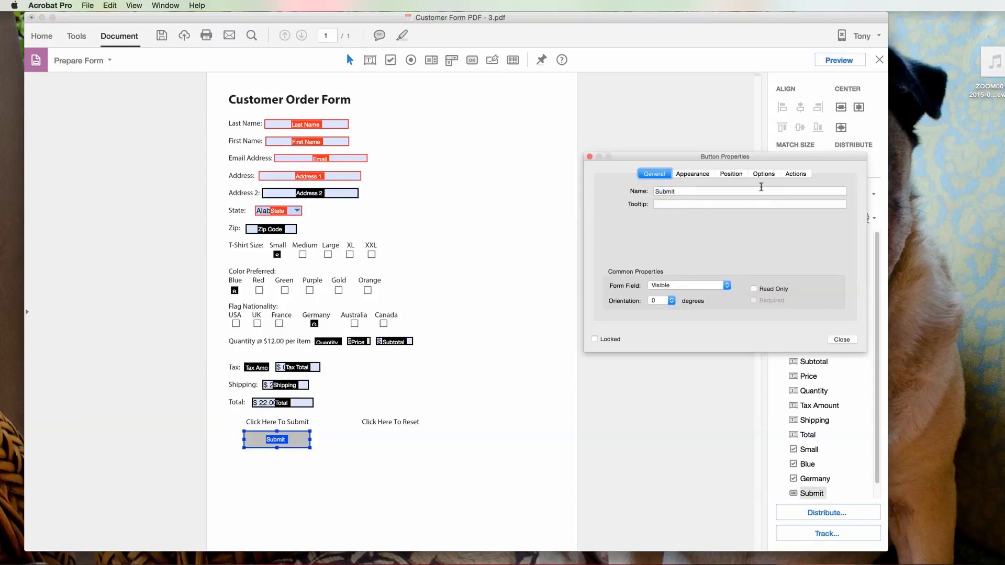
click(794, 174)
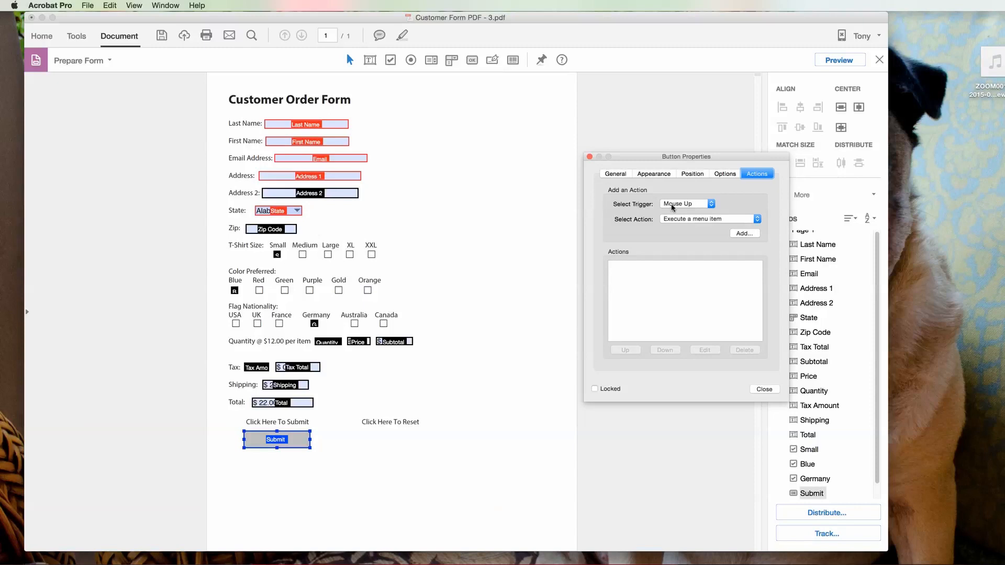
click(757, 219)
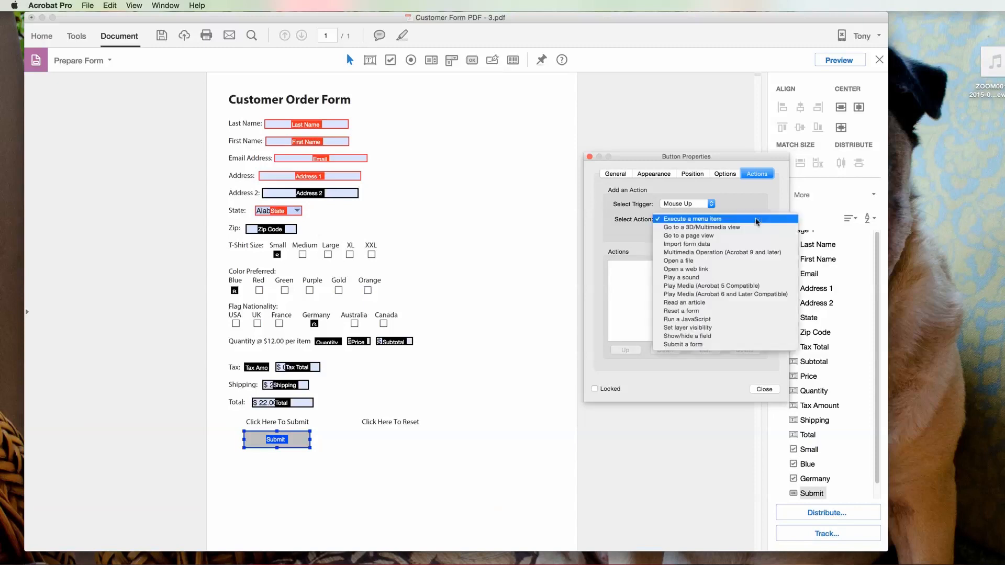
click(693, 344)
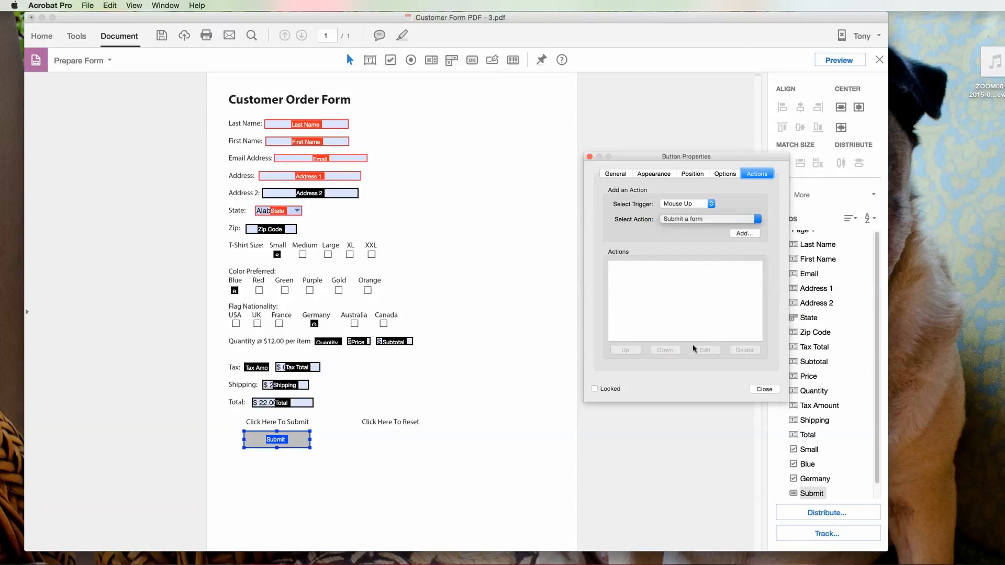
click(745, 234)
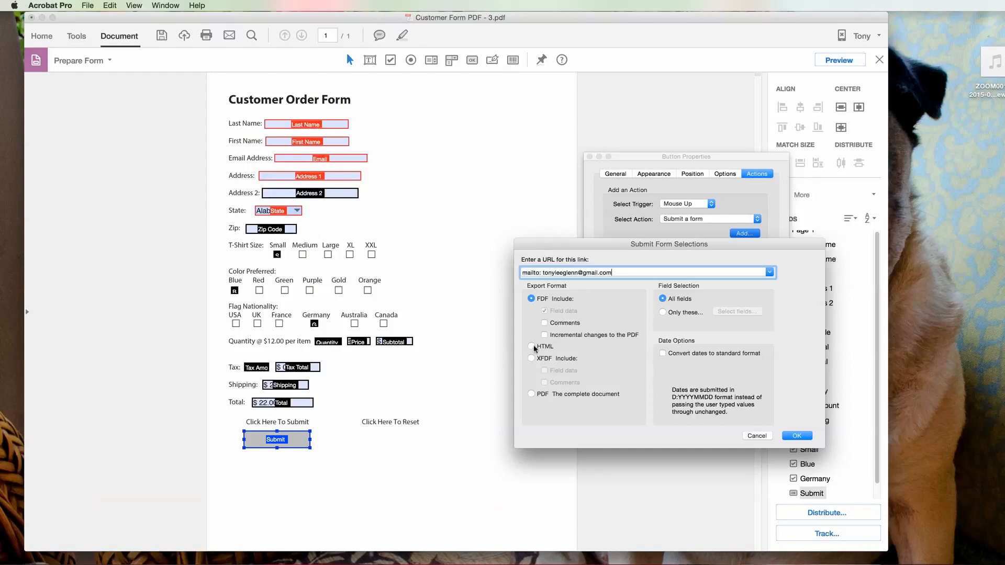
click(532, 394)
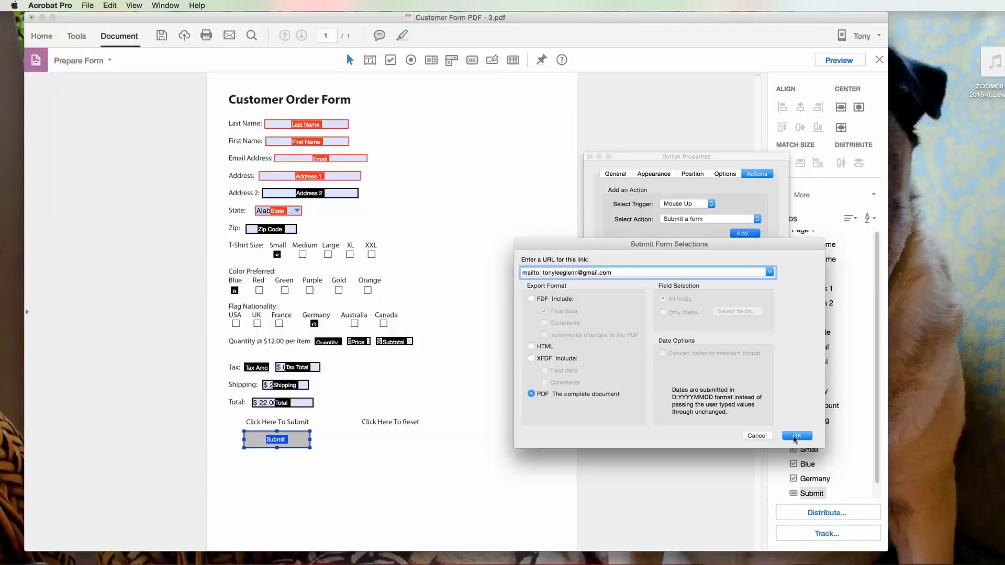
key(Return)
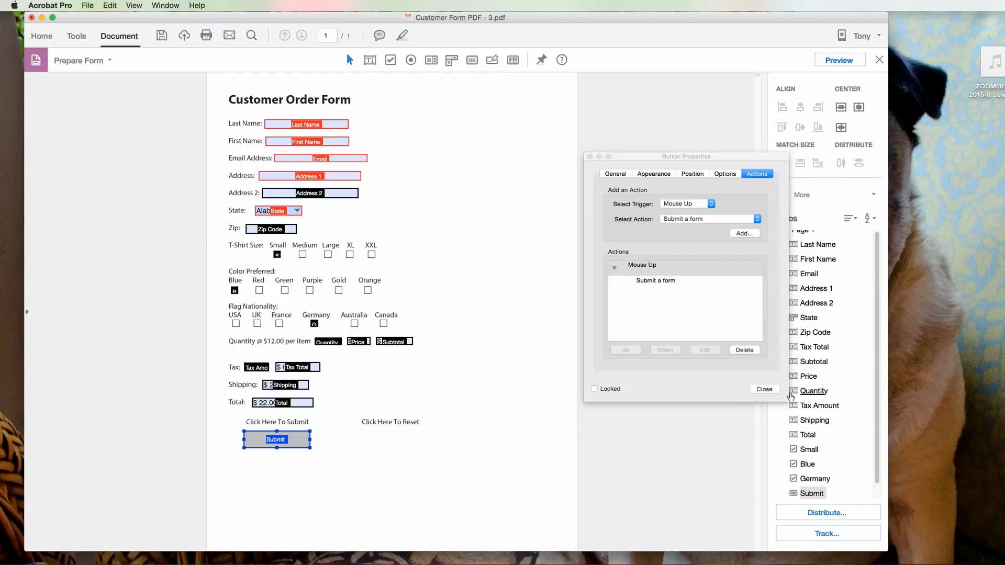
click(764, 389)
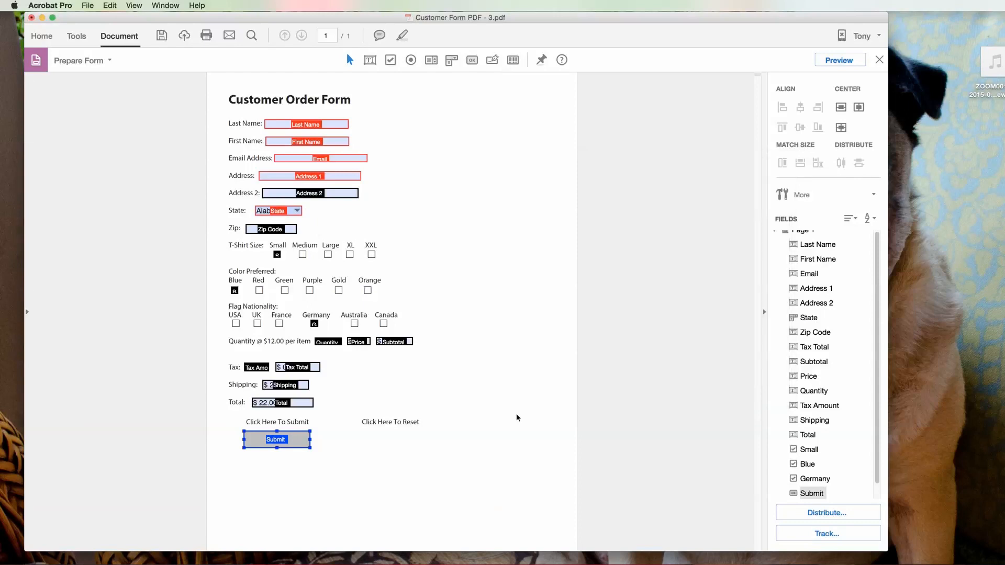
Step: Draw a button field named 'Reset' under the Click Here To Reset label
right_click(358, 432)
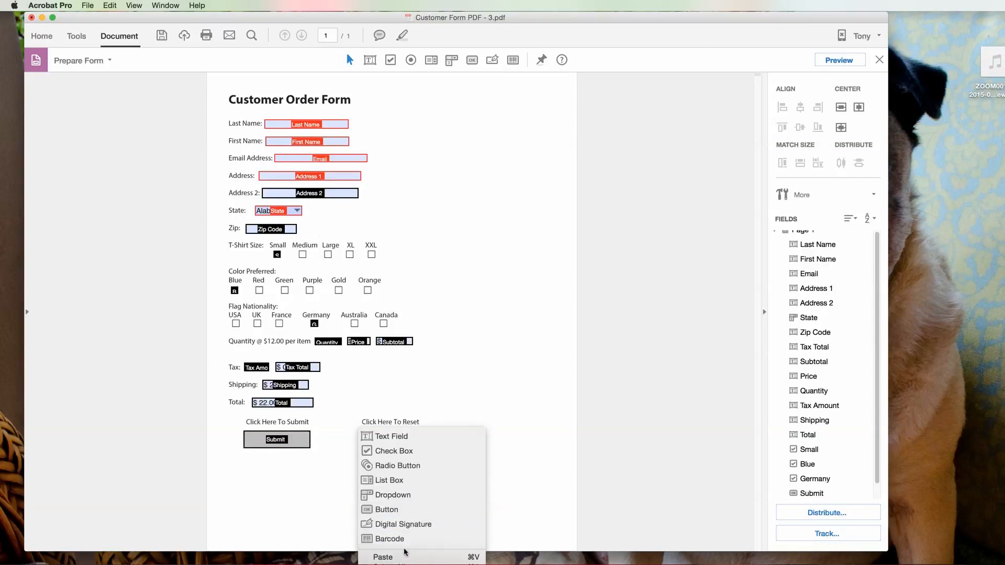
click(397, 509)
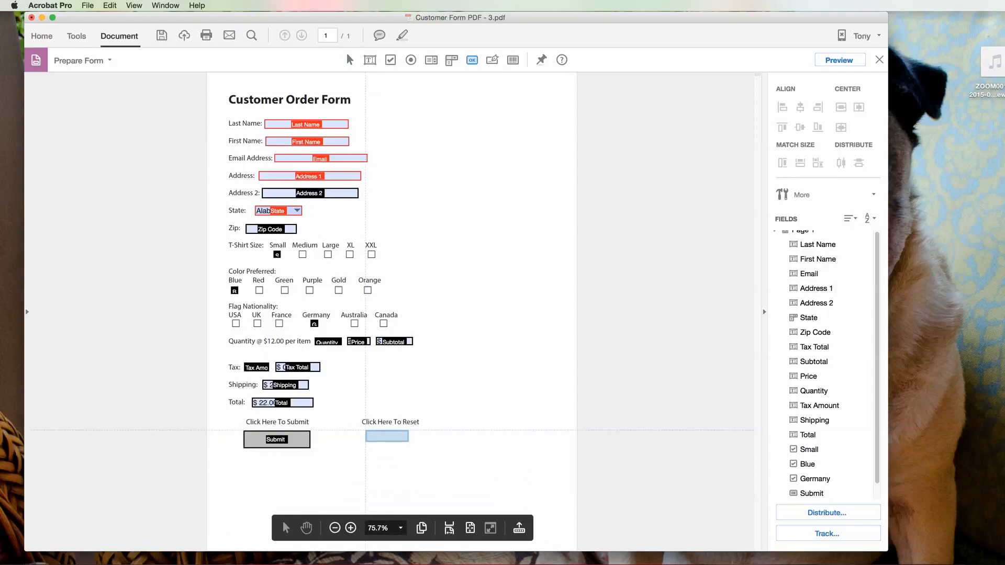
drag(365, 430, 415, 448)
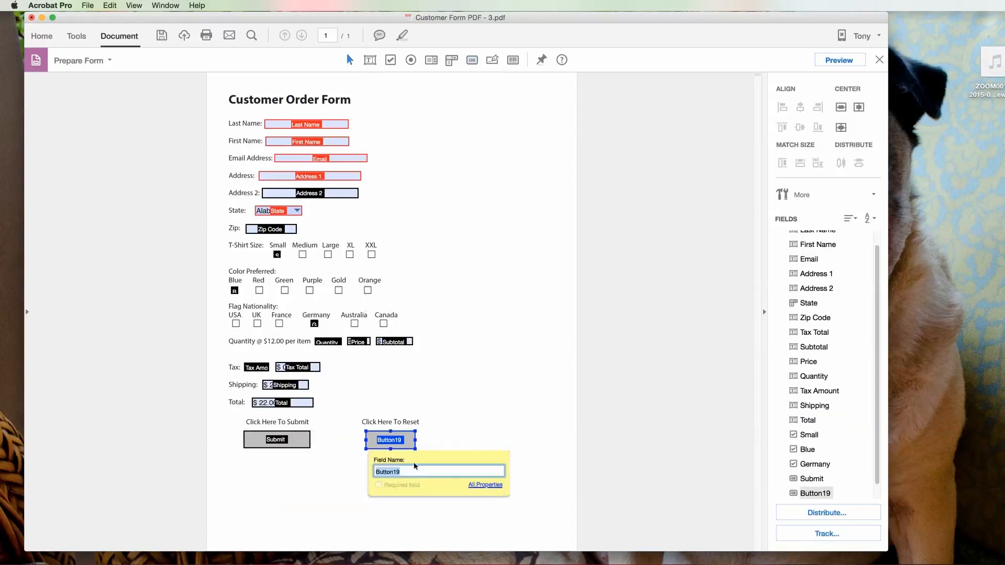
text(Reset)
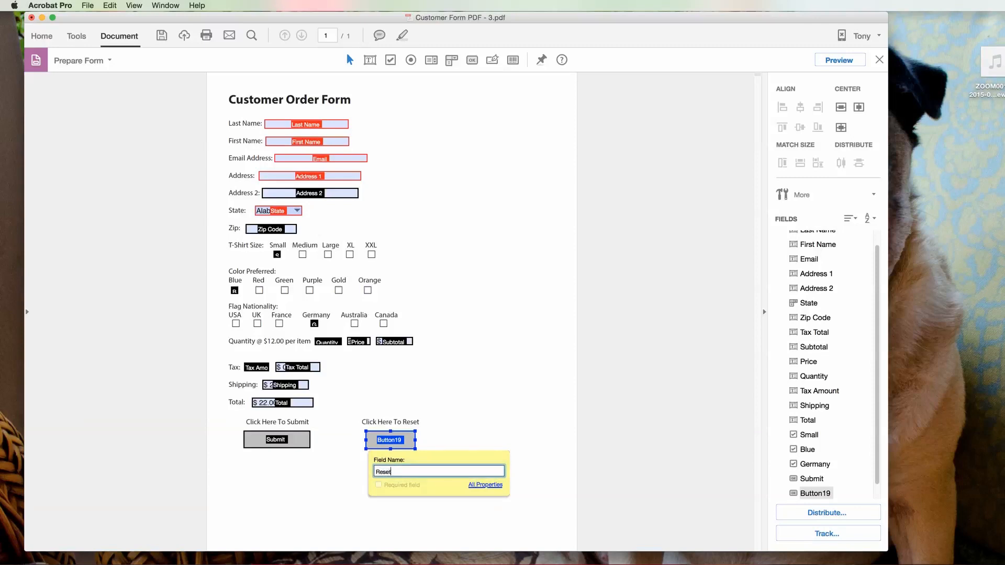
Step: Give the Reset button a 'Reset a form' action that clears all fields
click(484, 485)
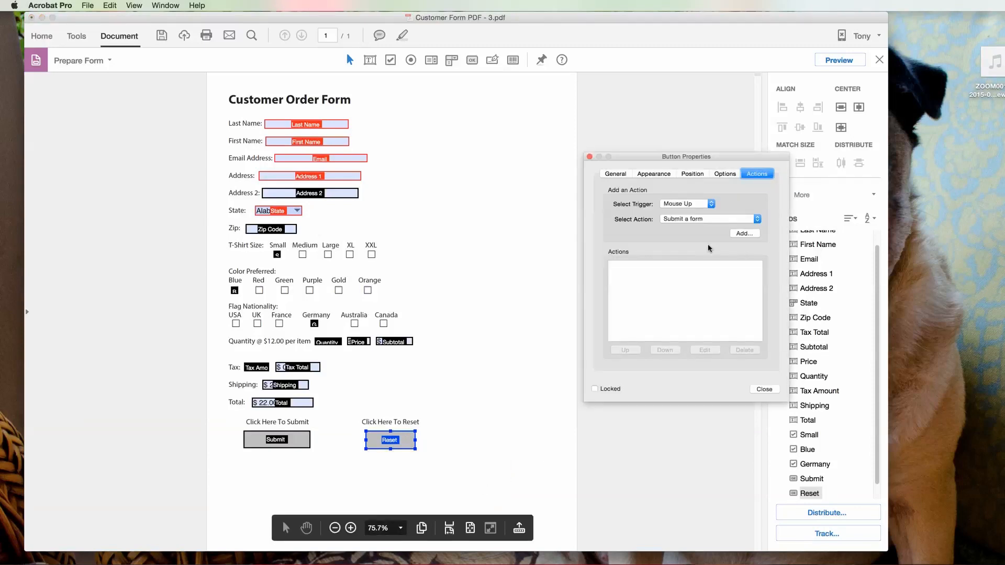
click(757, 220)
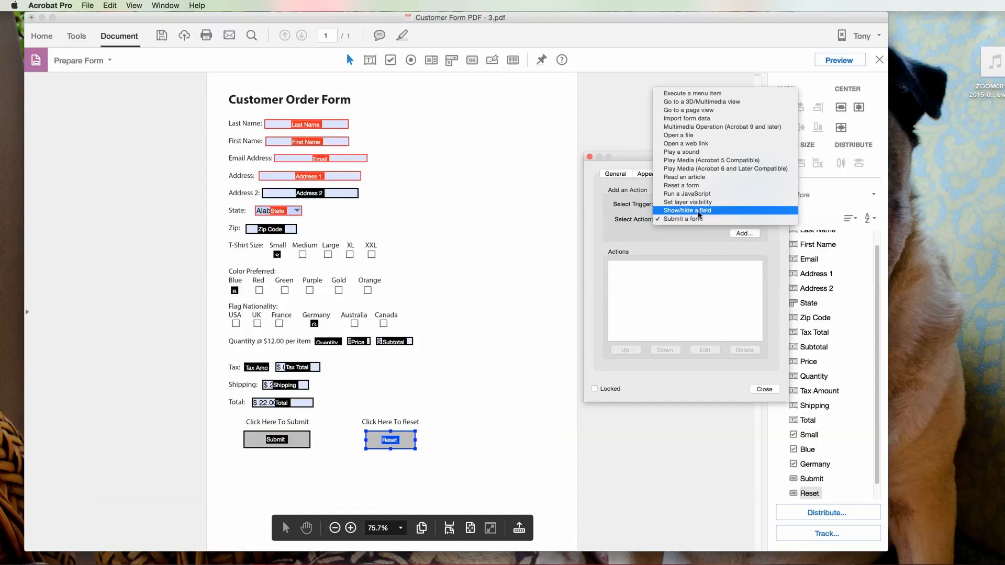
click(694, 186)
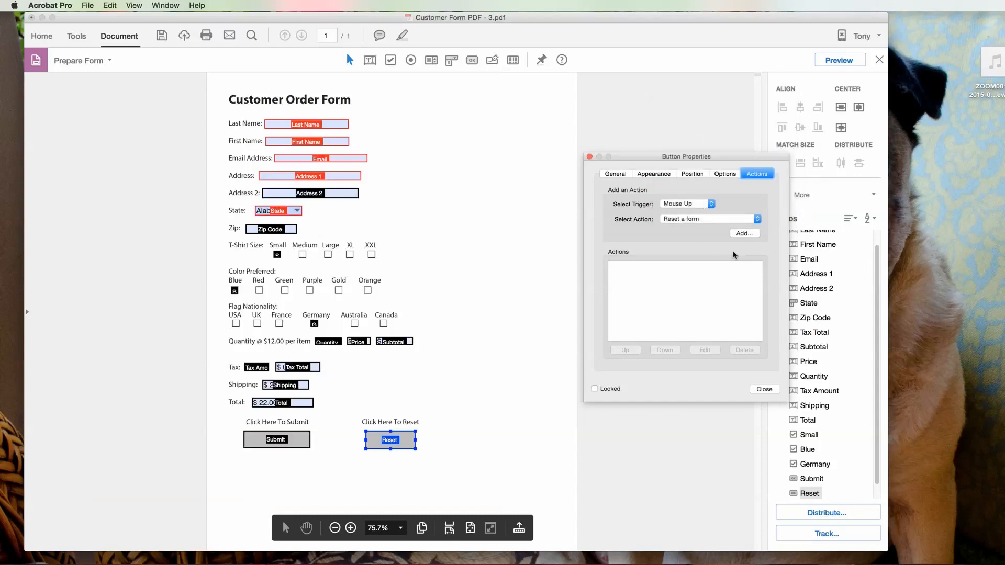
click(742, 234)
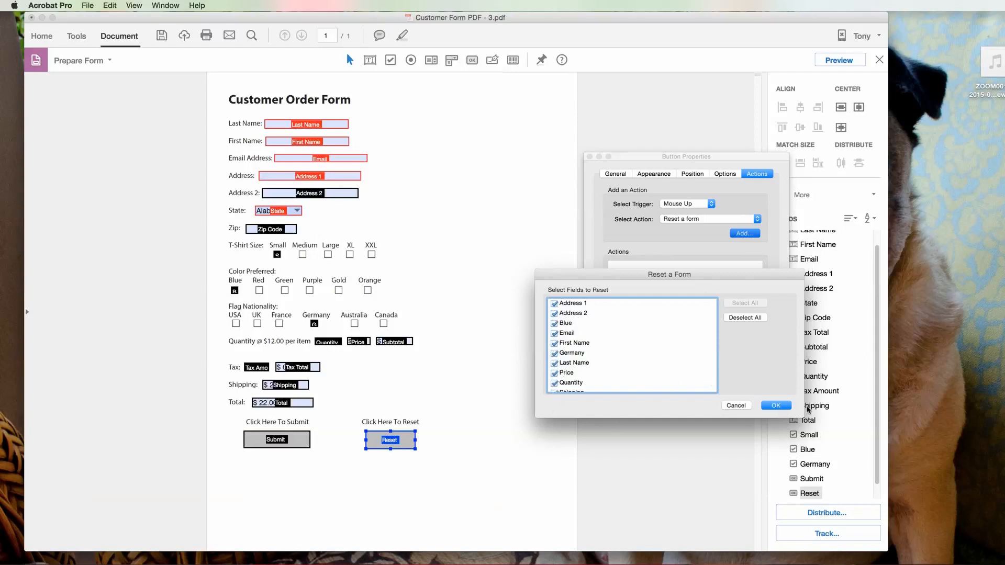
click(775, 405)
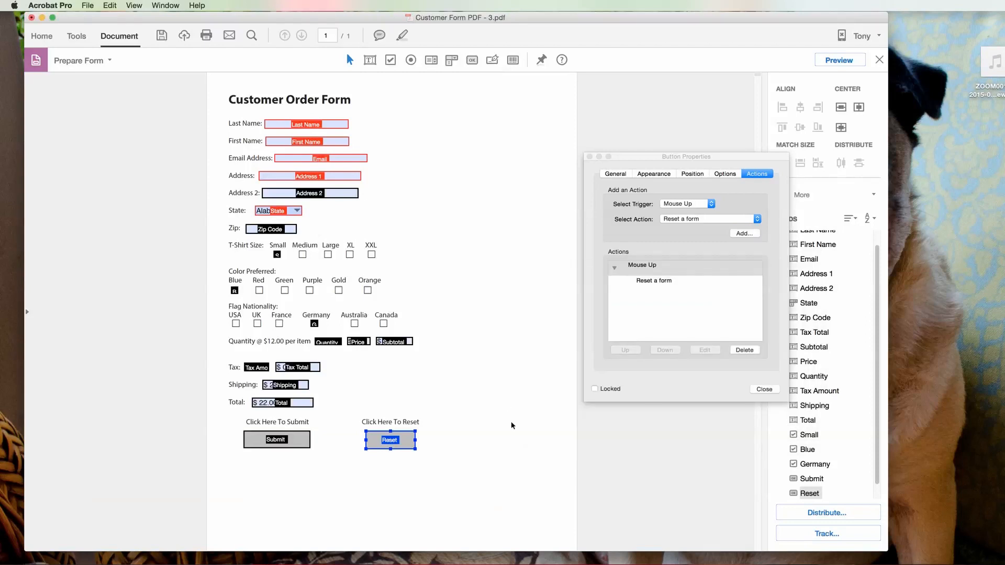
click(764, 389)
click(627, 386)
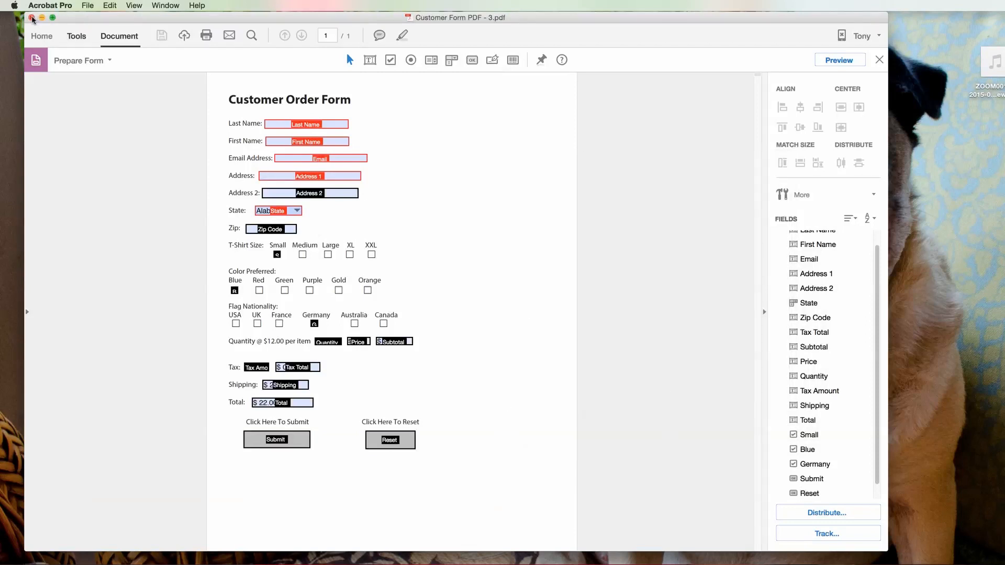
Step: Leave form editing and fill Last Name, First Name and Email Address with test entries
click(32, 19)
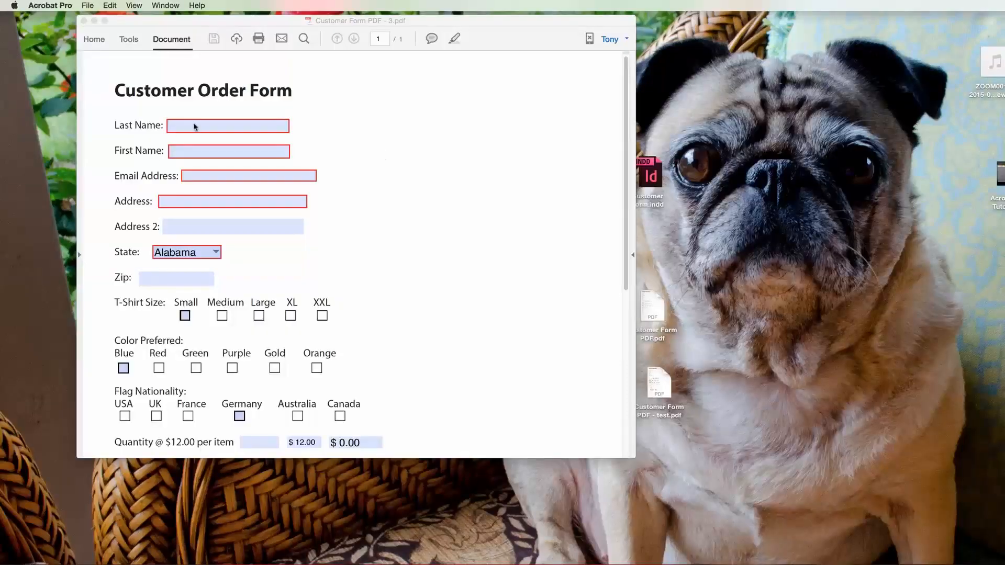
click(194, 126)
click(196, 152)
click(203, 175)
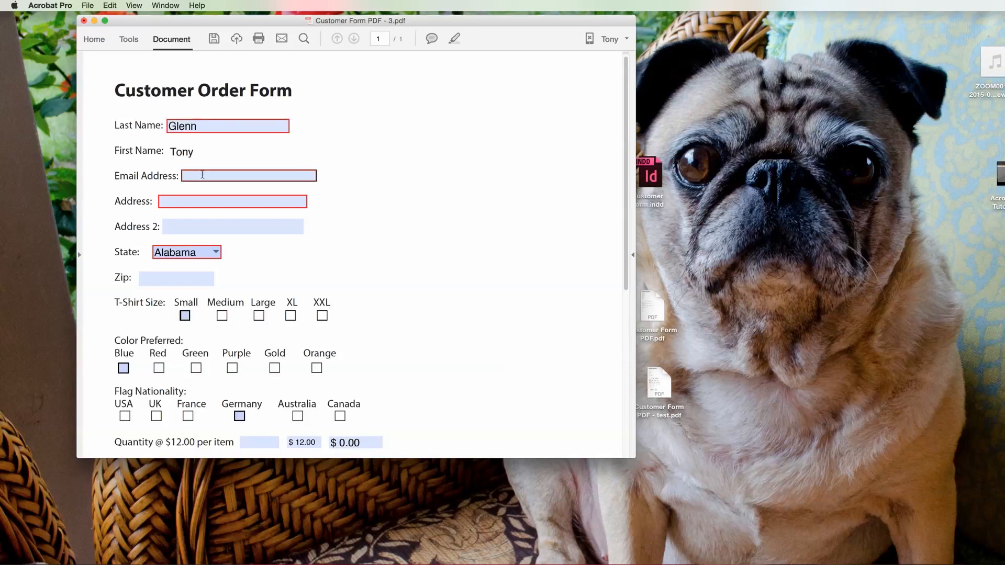
text(jfkdjkf)
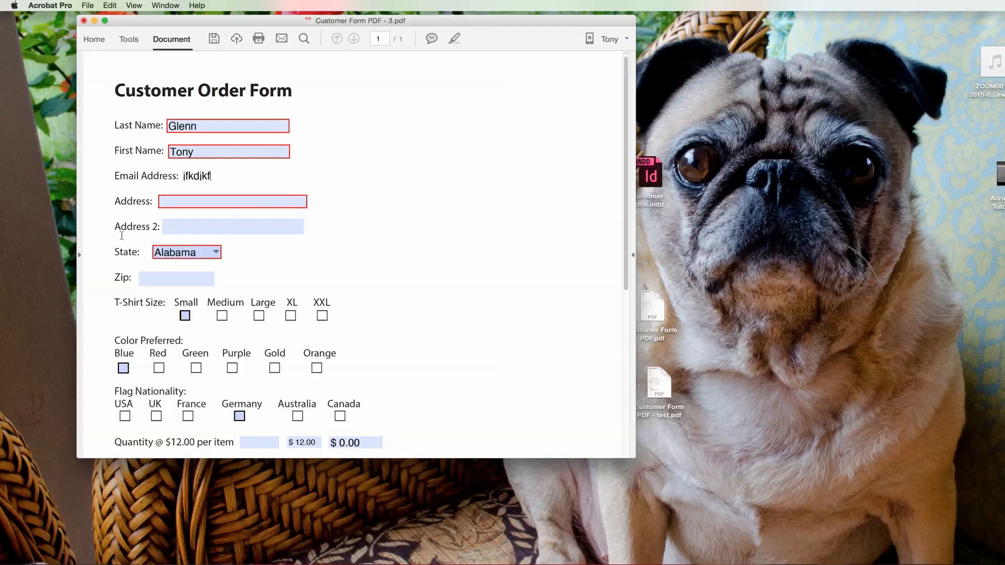
Step: Tick Small, enter quantity 14 to check the recalculated totals, and tick Blue
click(184, 317)
scroll(351, 314, down, 5)
click(266, 205)
text(14)
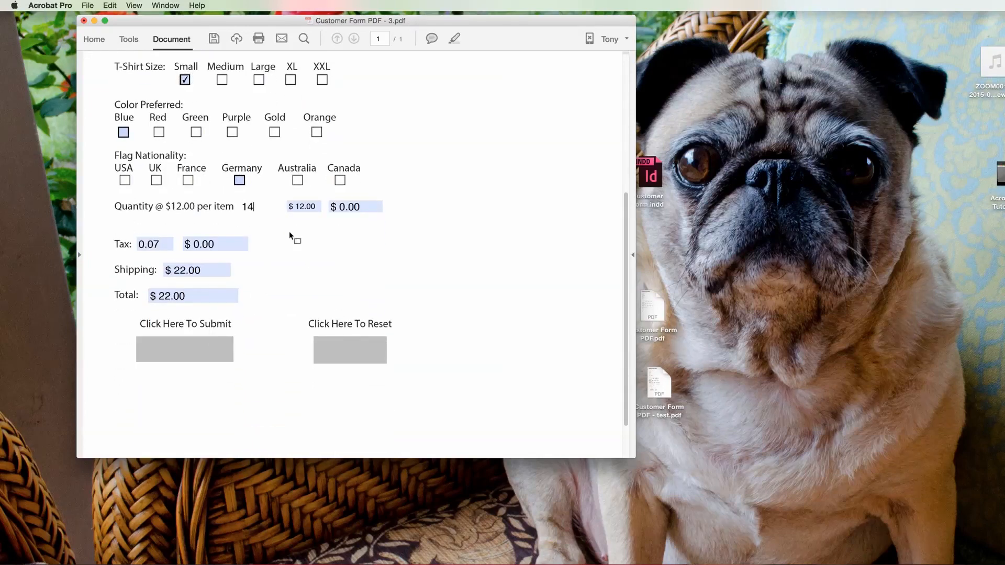
key(Tab)
scroll(289, 231, down, 2)
scroll(235, 93, down, 1)
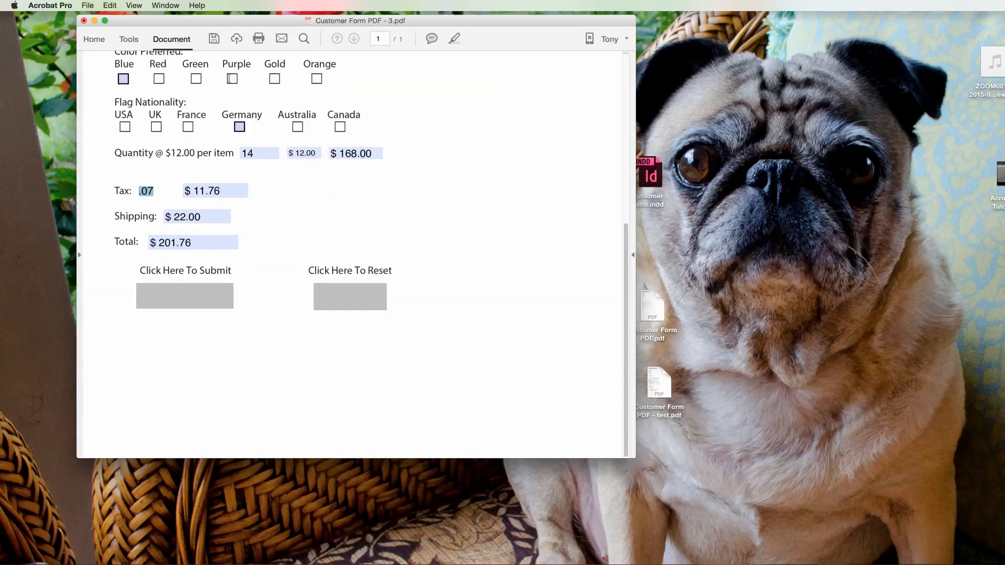
click(124, 79)
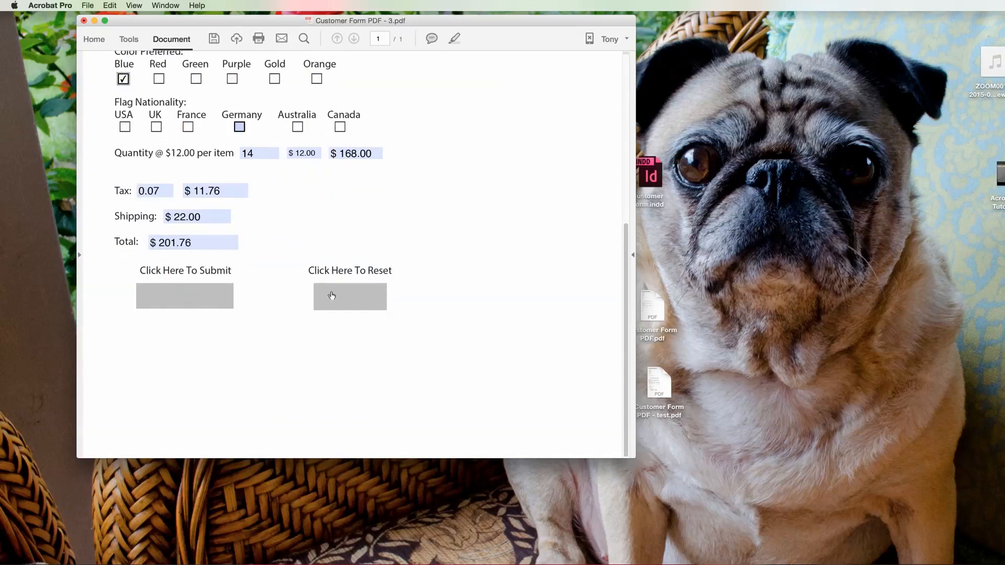
Step: Reset the form, enter quantity 12 for a $176.08 total, and press Submit
click(348, 297)
click(259, 154)
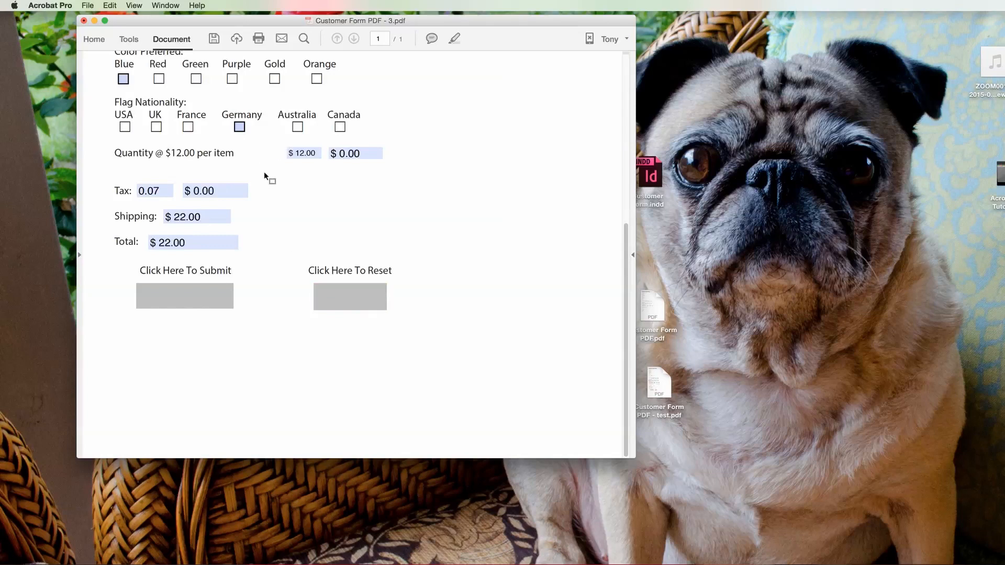
text(12)
key(Tab)
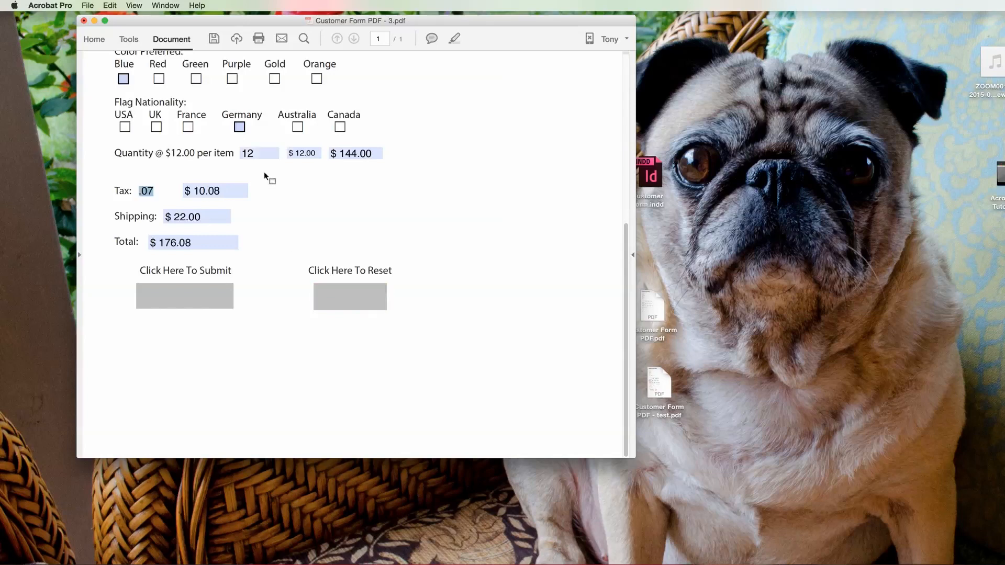
click(183, 296)
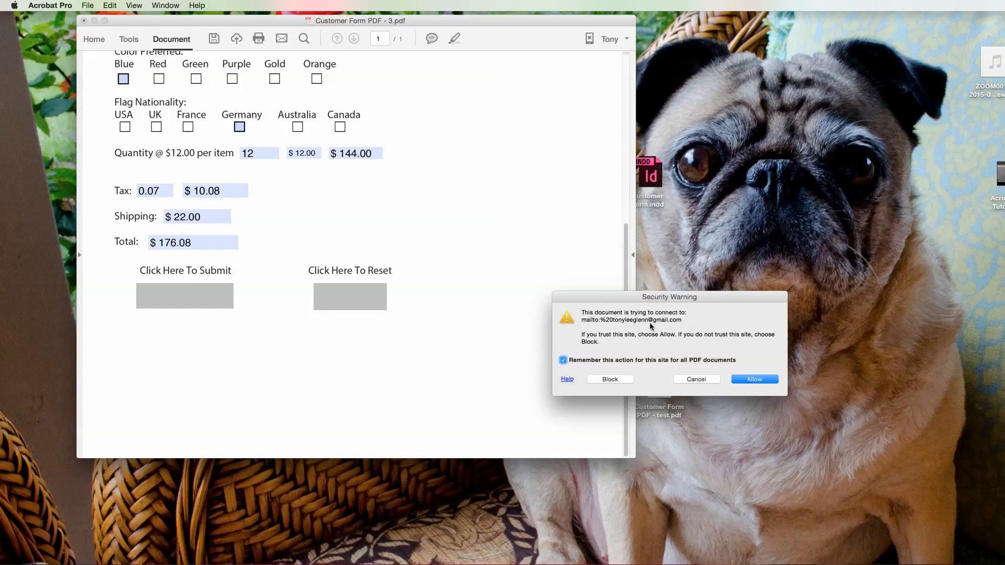
Step: Allow the mail link, dismiss the required-fields alert, and step through the name and email fields
click(758, 382)
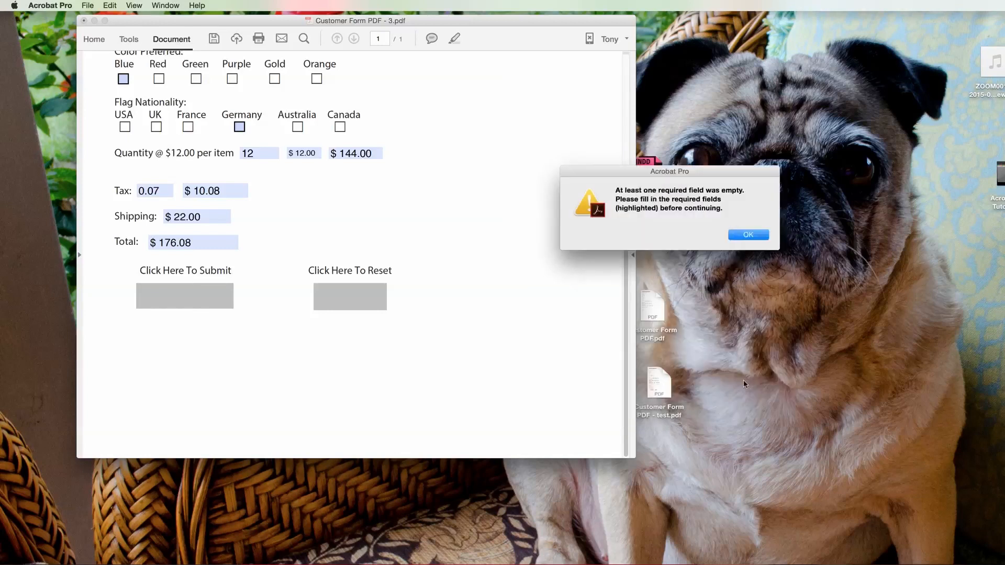
click(748, 235)
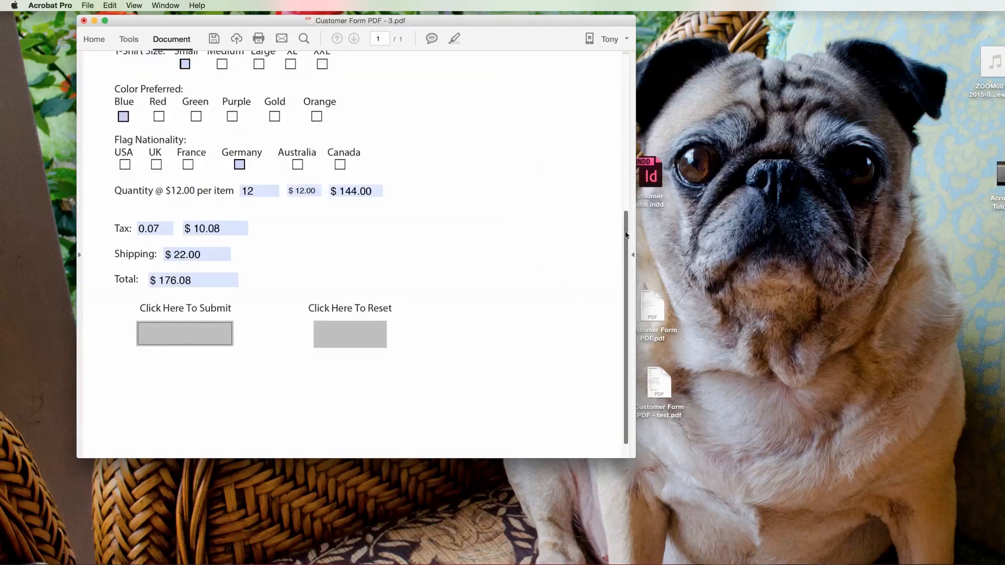
click(199, 96)
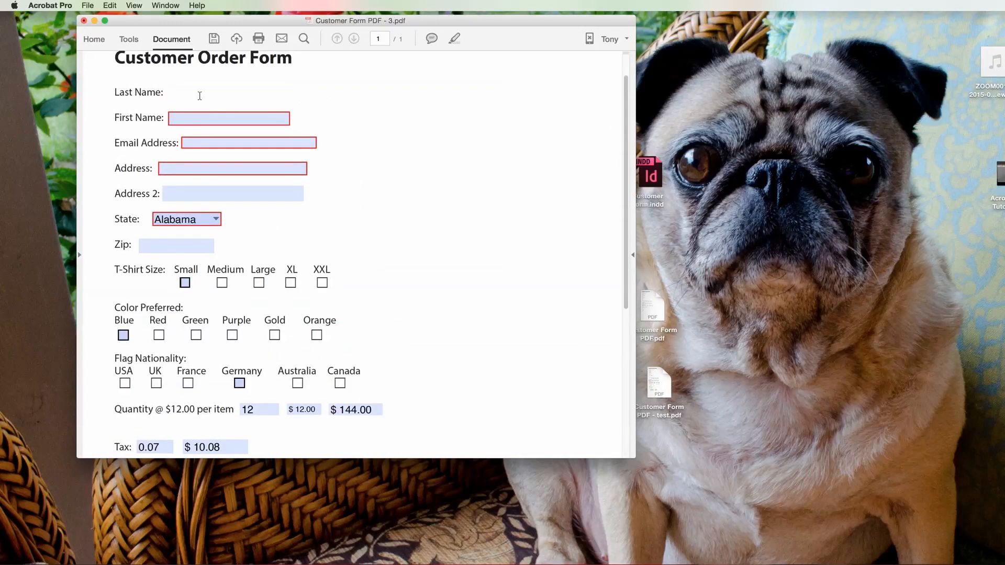
click(205, 118)
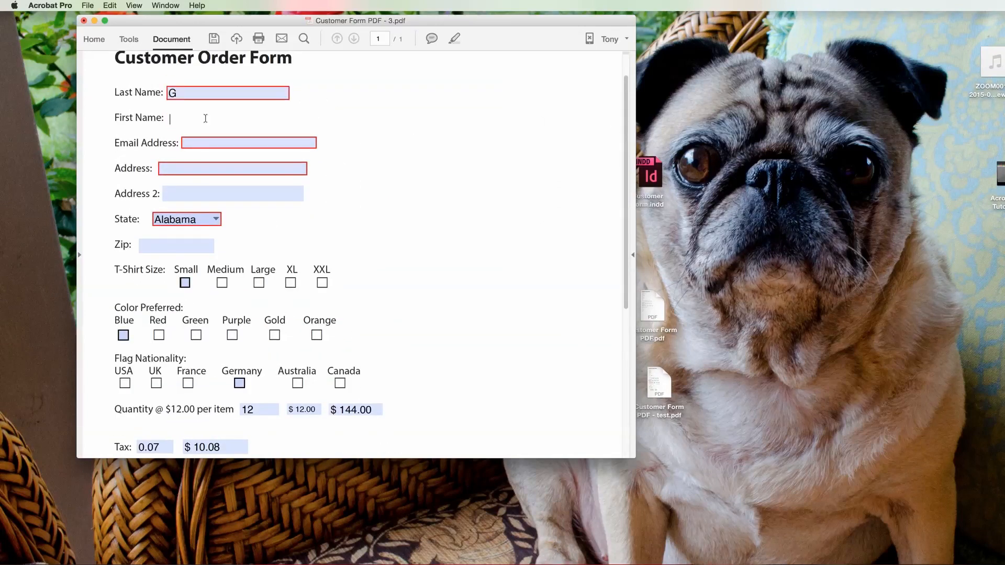
click(205, 143)
Step: Enter placeholder Address, Address 2 and Zip values, tick Small, and submit the form again
click(191, 170)
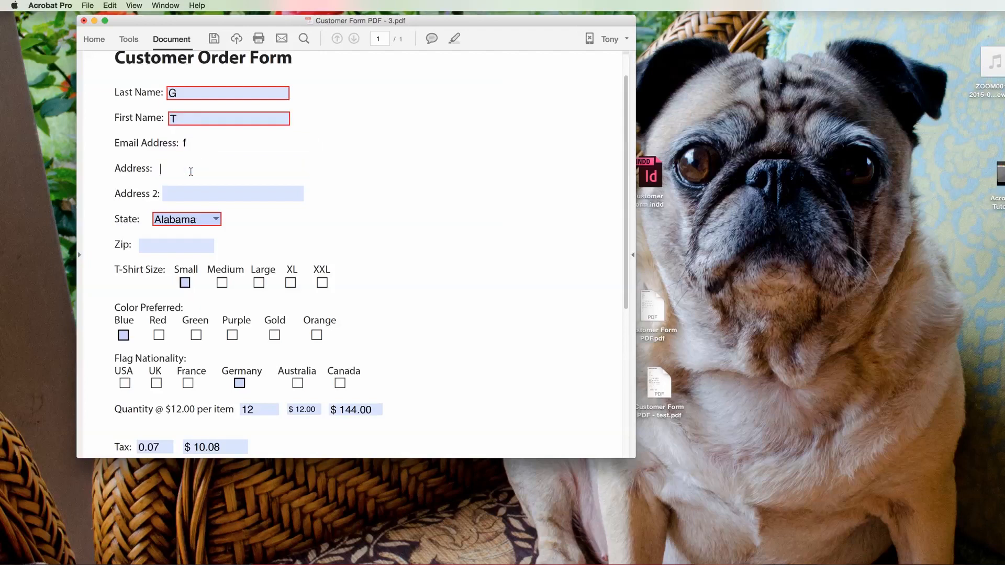
text(dd)
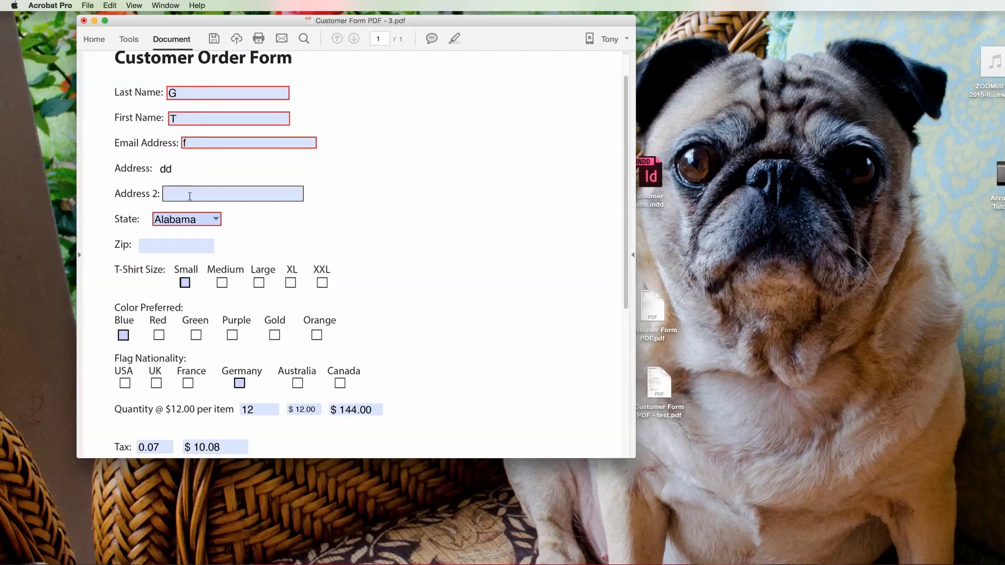
click(166, 194)
text(ff)
click(164, 246)
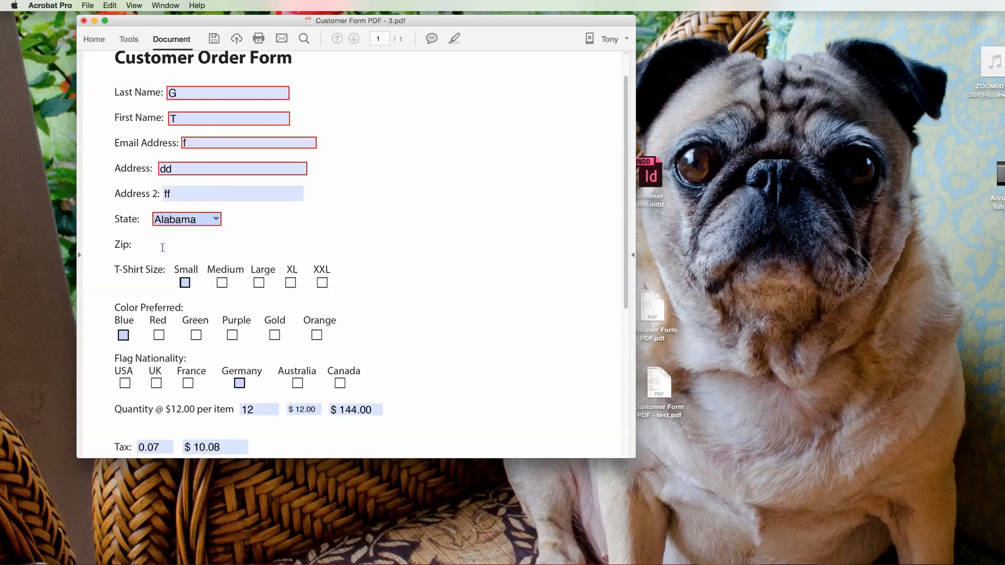
text(12,345)
click(247, 271)
click(186, 283)
scroll(439, 290, down, 5)
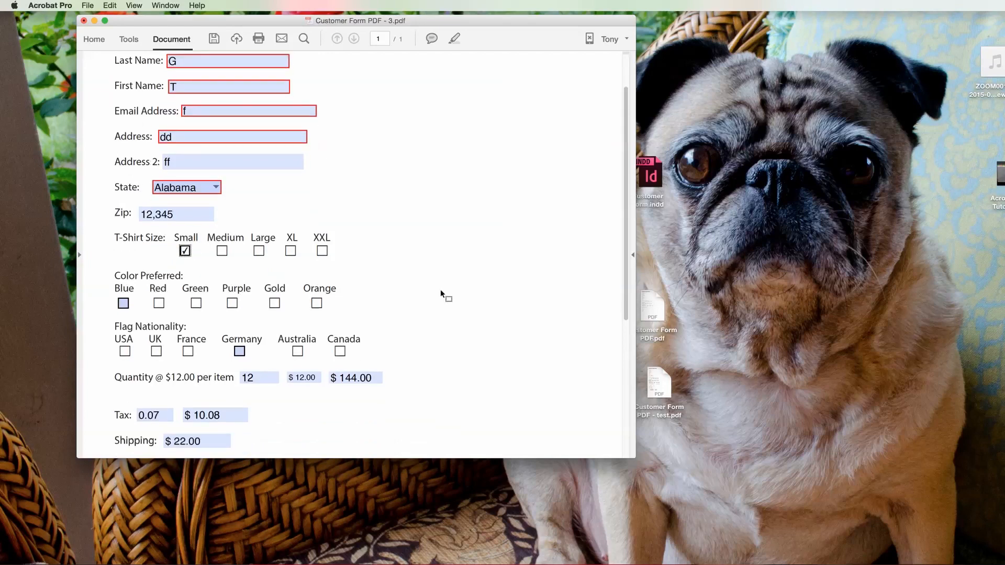
click(157, 358)
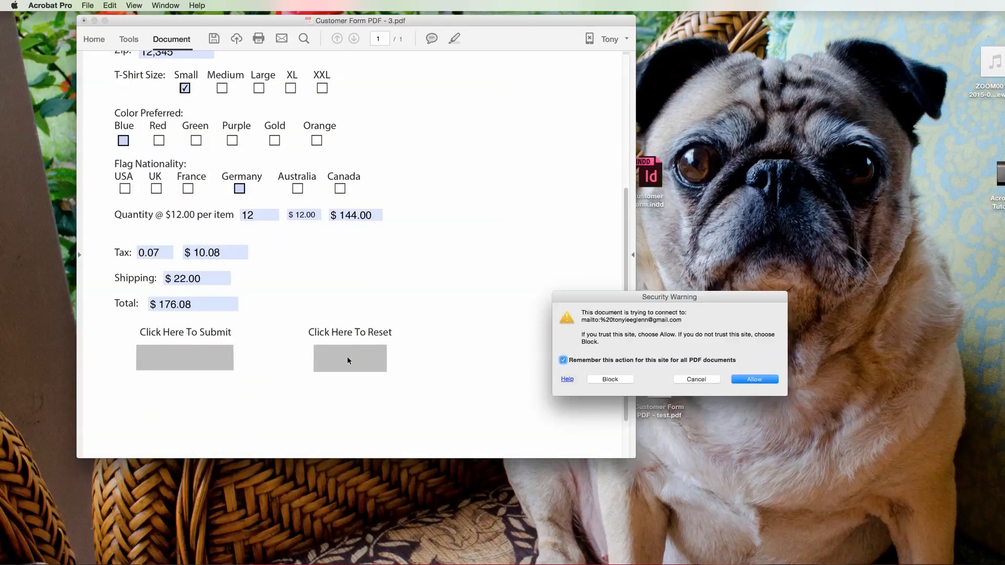
Step: Allow the mail link, then download the draft's attached form PDF and show it in Finder's Downloads folder
click(752, 379)
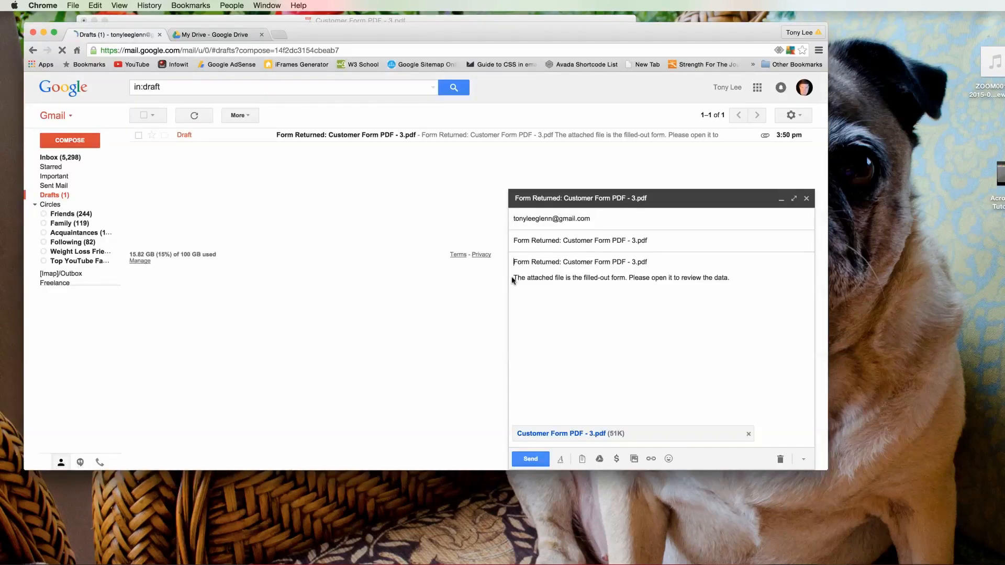
click(572, 434)
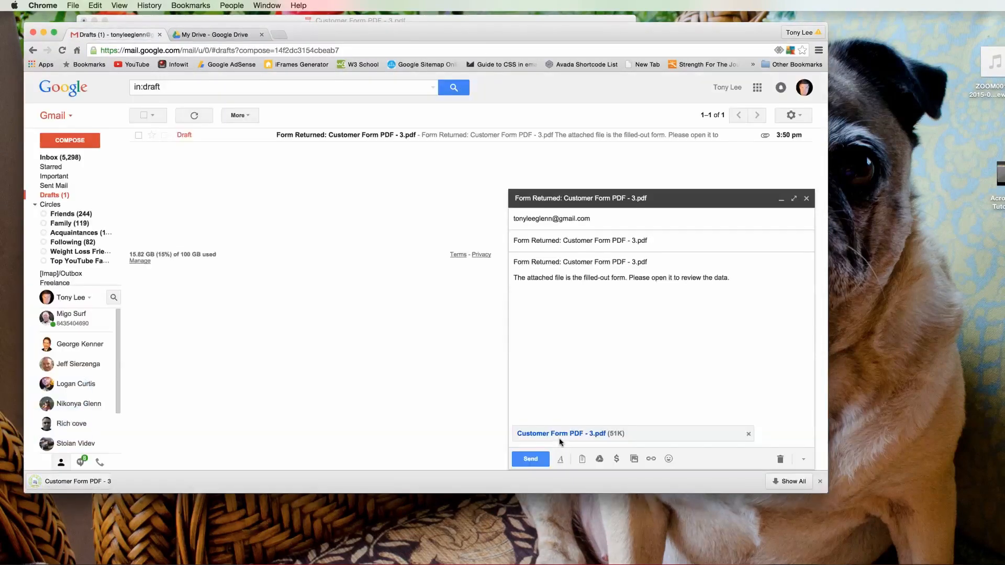
click(130, 480)
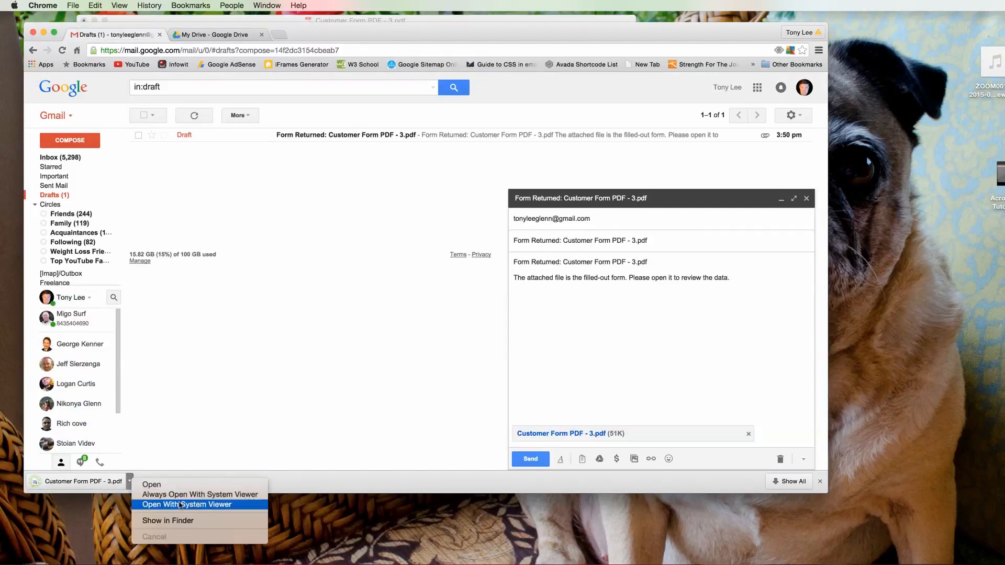
click(184, 521)
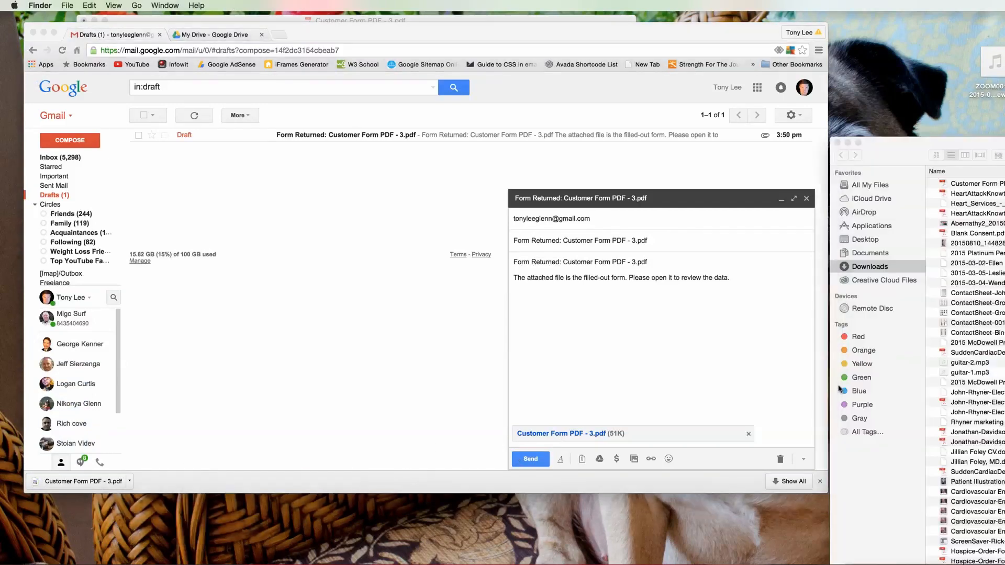
Step: Review the downloaded form's entries and $176.08 total, then close both form windows without saving
double_click(945, 185)
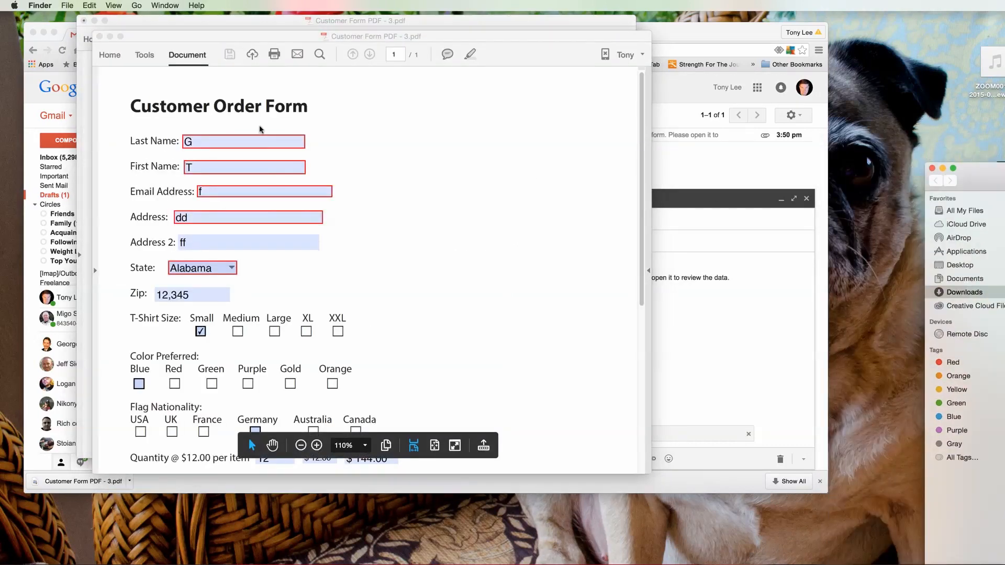
drag(642, 194, 641, 362)
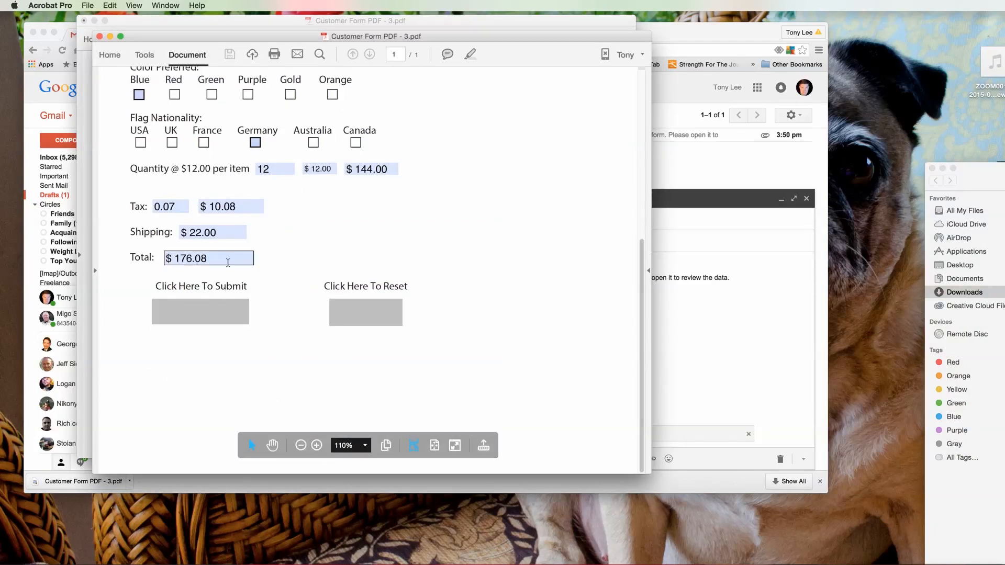
click(99, 36)
click(83, 21)
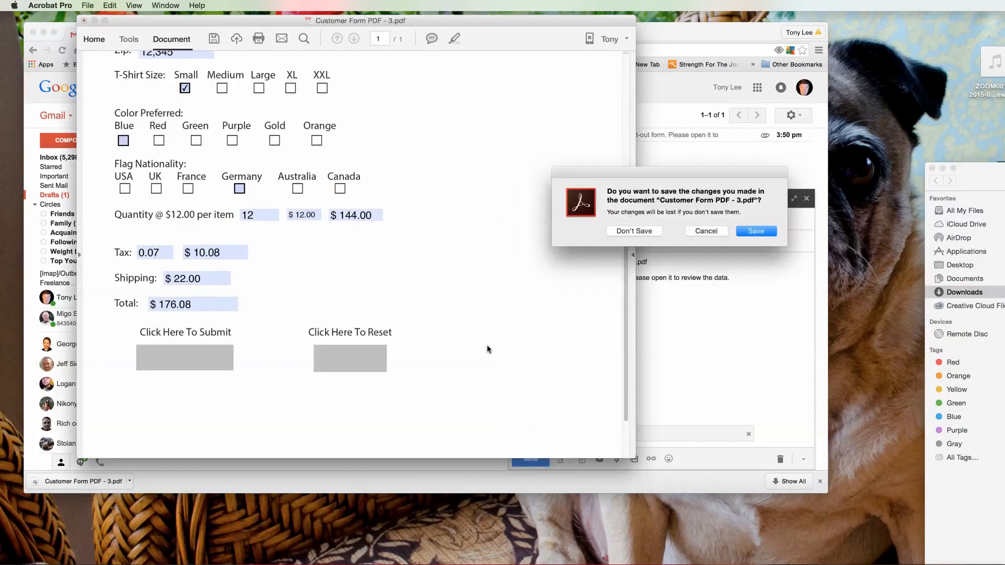
click(647, 234)
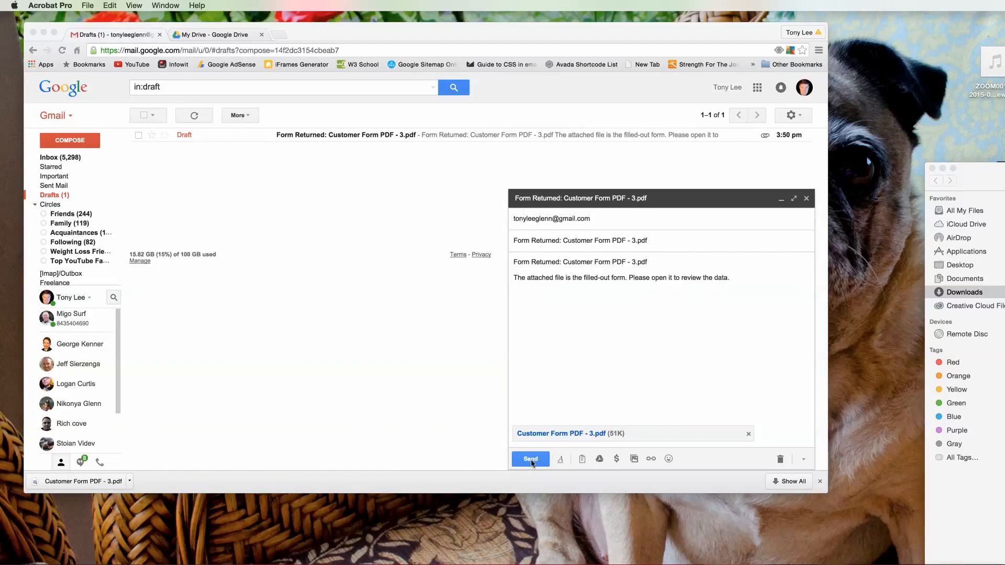
Step: Send the 'Form Returned' draft email and return to the Gmail inbox
click(531, 463)
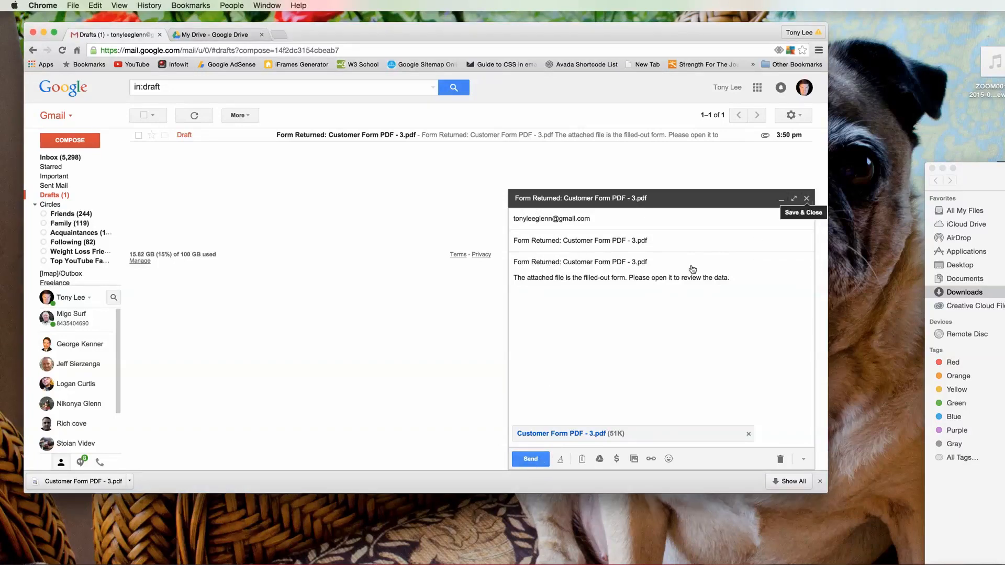
click(532, 461)
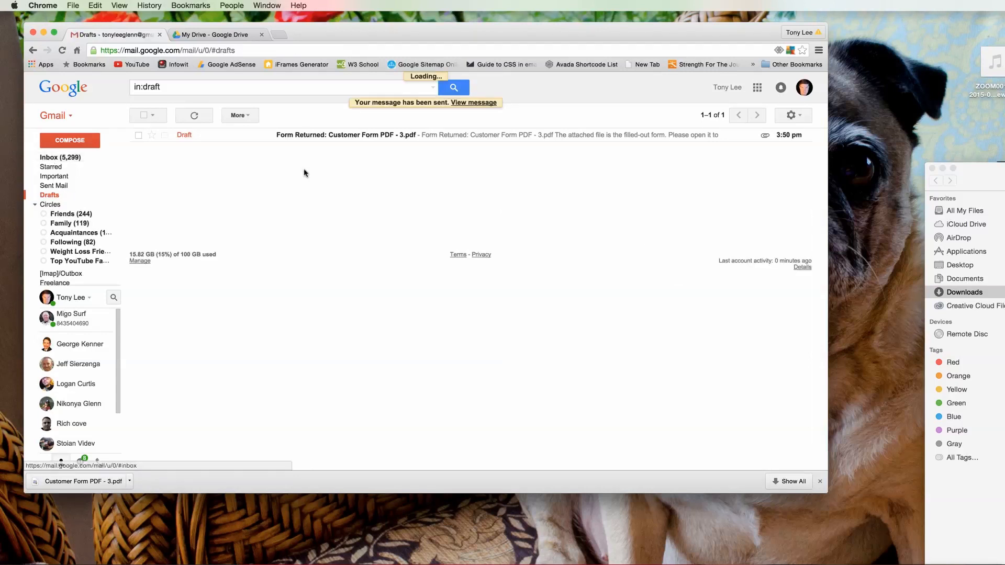
click(58, 157)
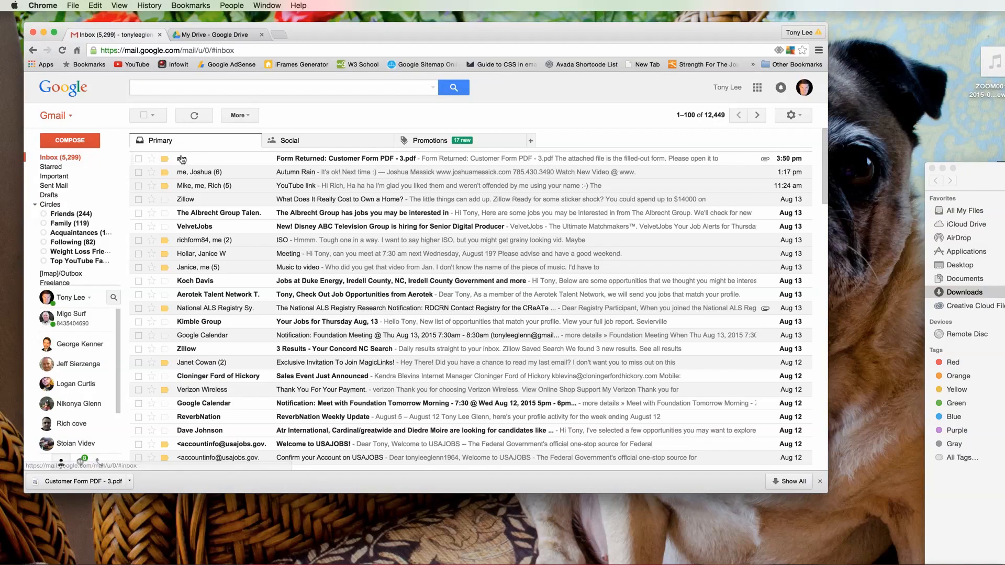
Step: Open the received message and open its attachment 'Customer Form PDF - 3 (1).pdf' in Acrobat
click(317, 159)
click(175, 274)
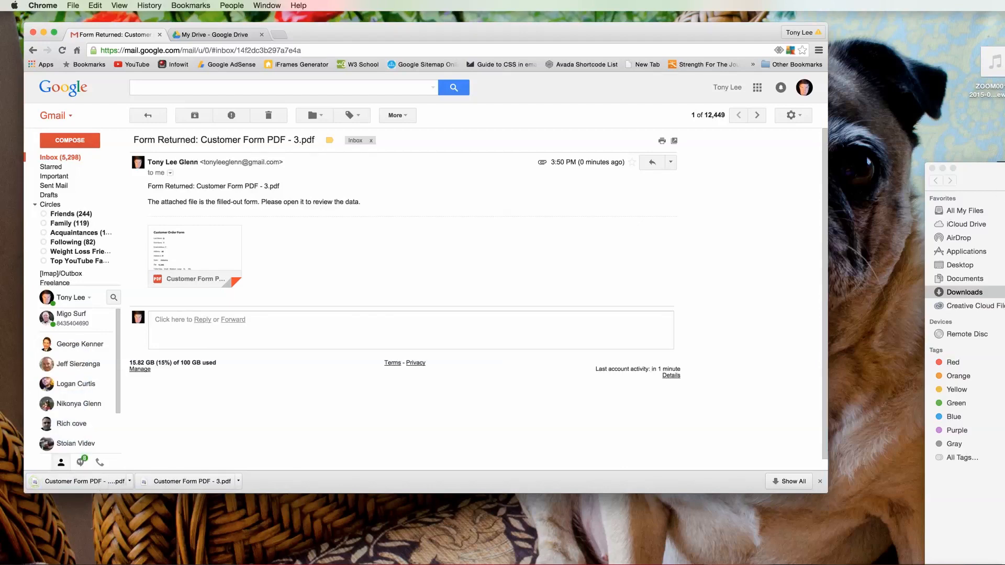
drag(1004, 172, 955, 399)
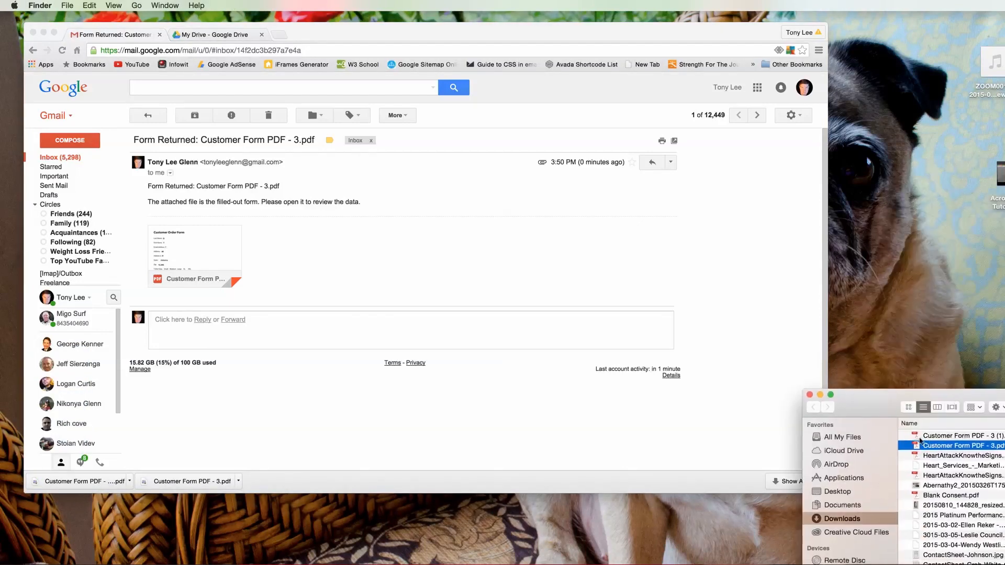
double_click(937, 436)
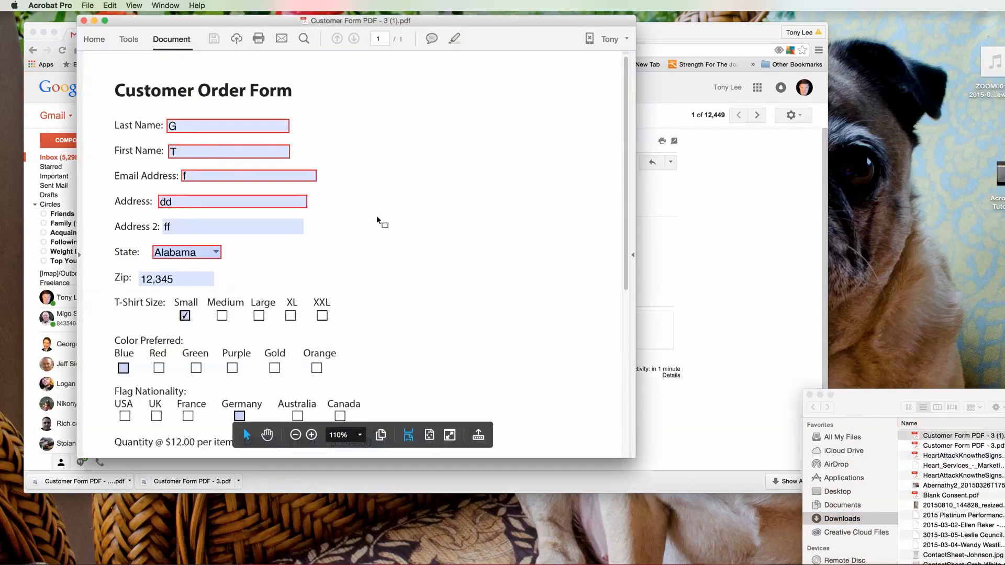